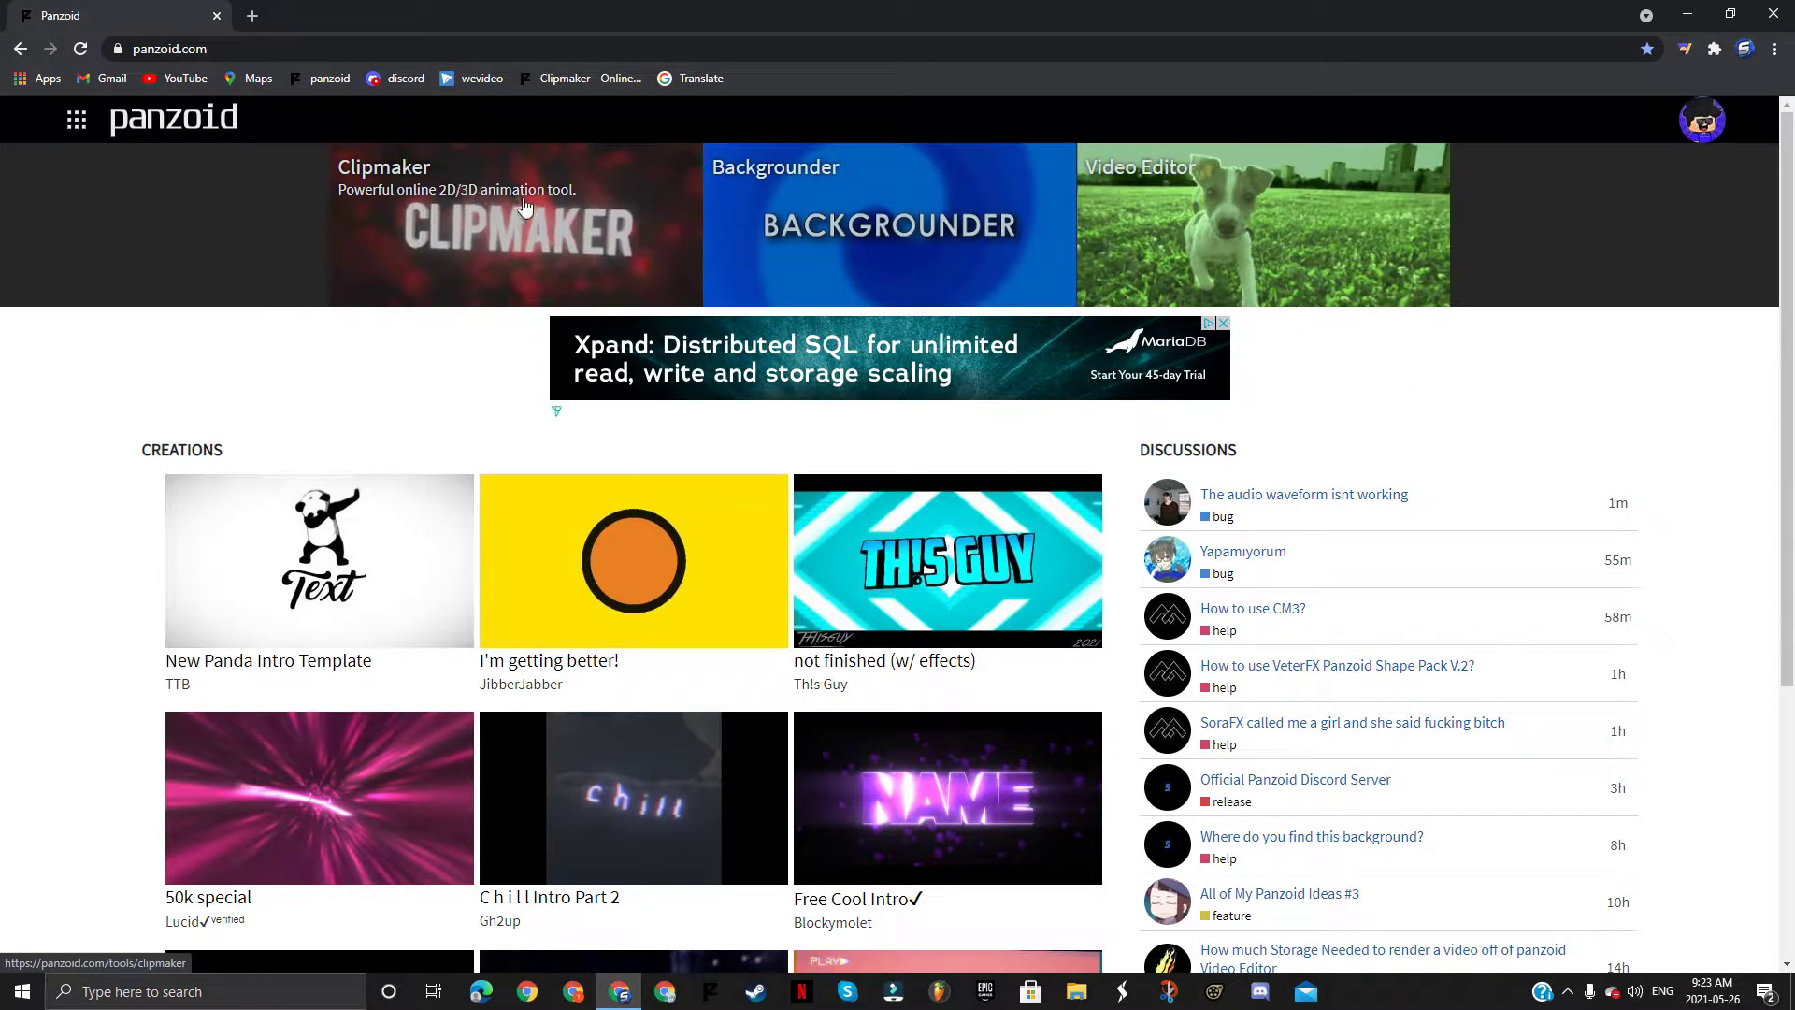
Step: Open the Clipmaker animation tool from the Panzoid home page
{"action": "left_click", "coordinate": [84, 133]}
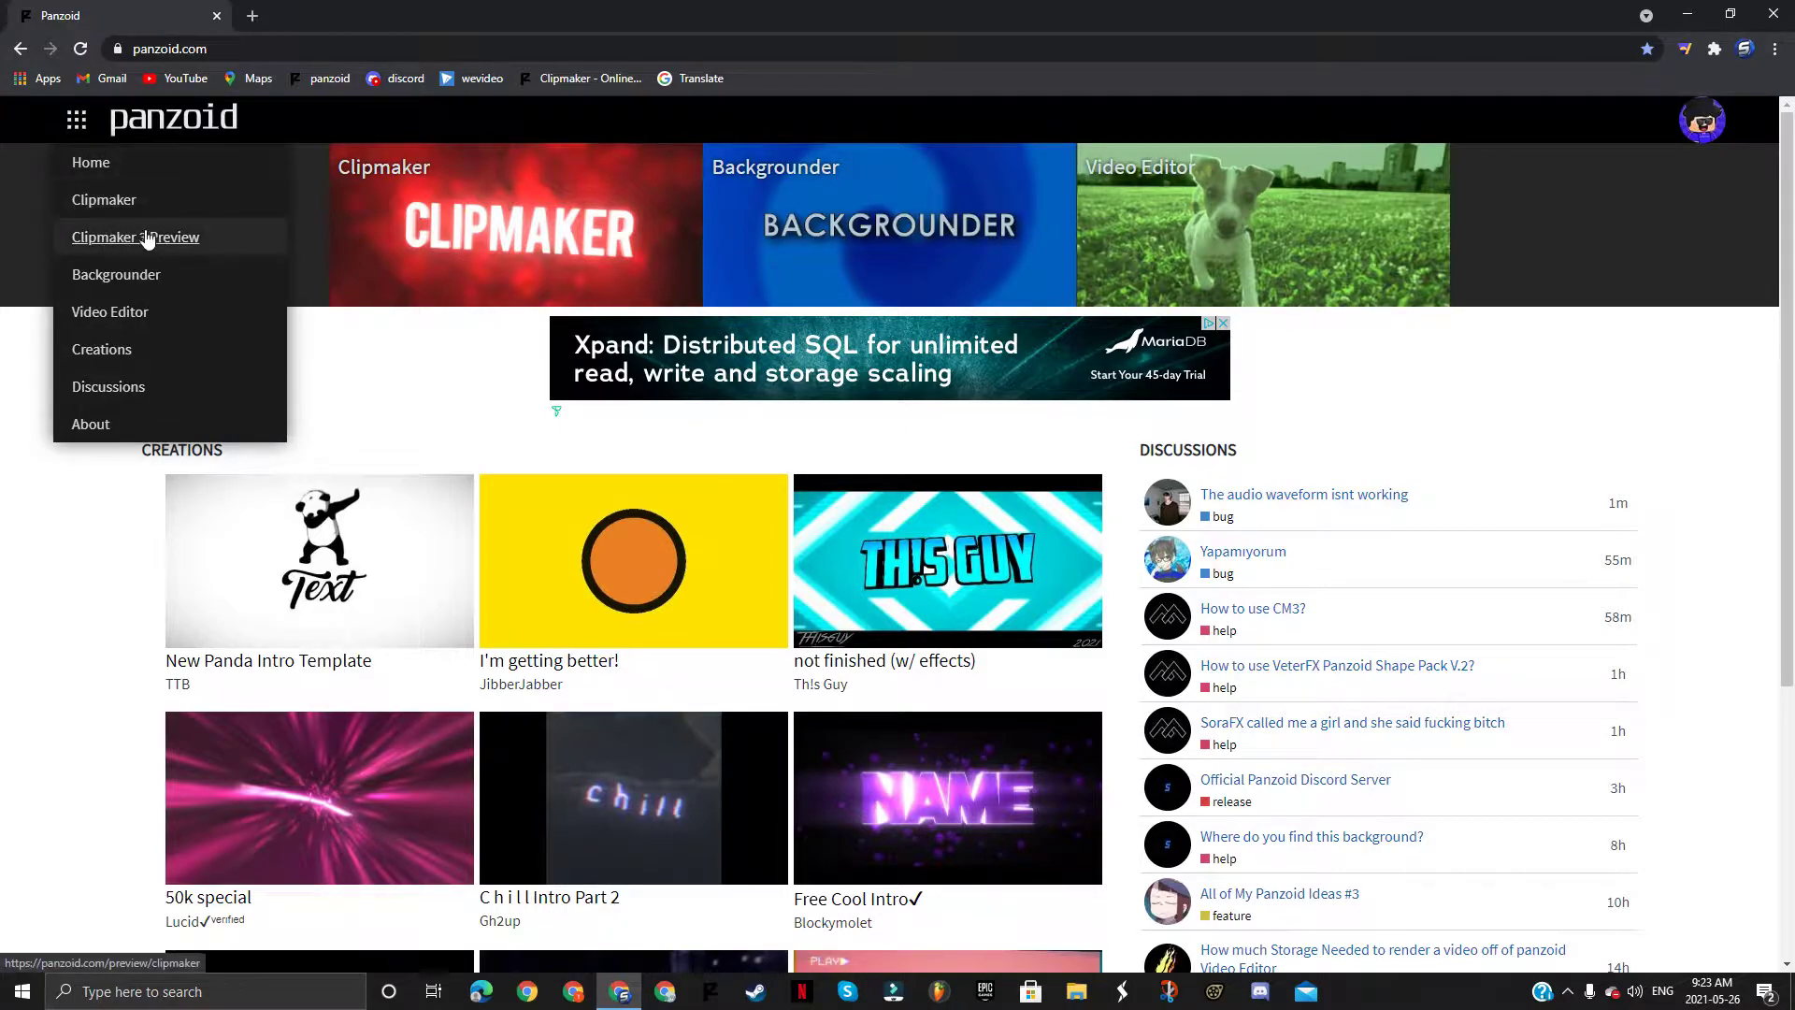
{"action": "left_click", "coordinate": [1, 301]}
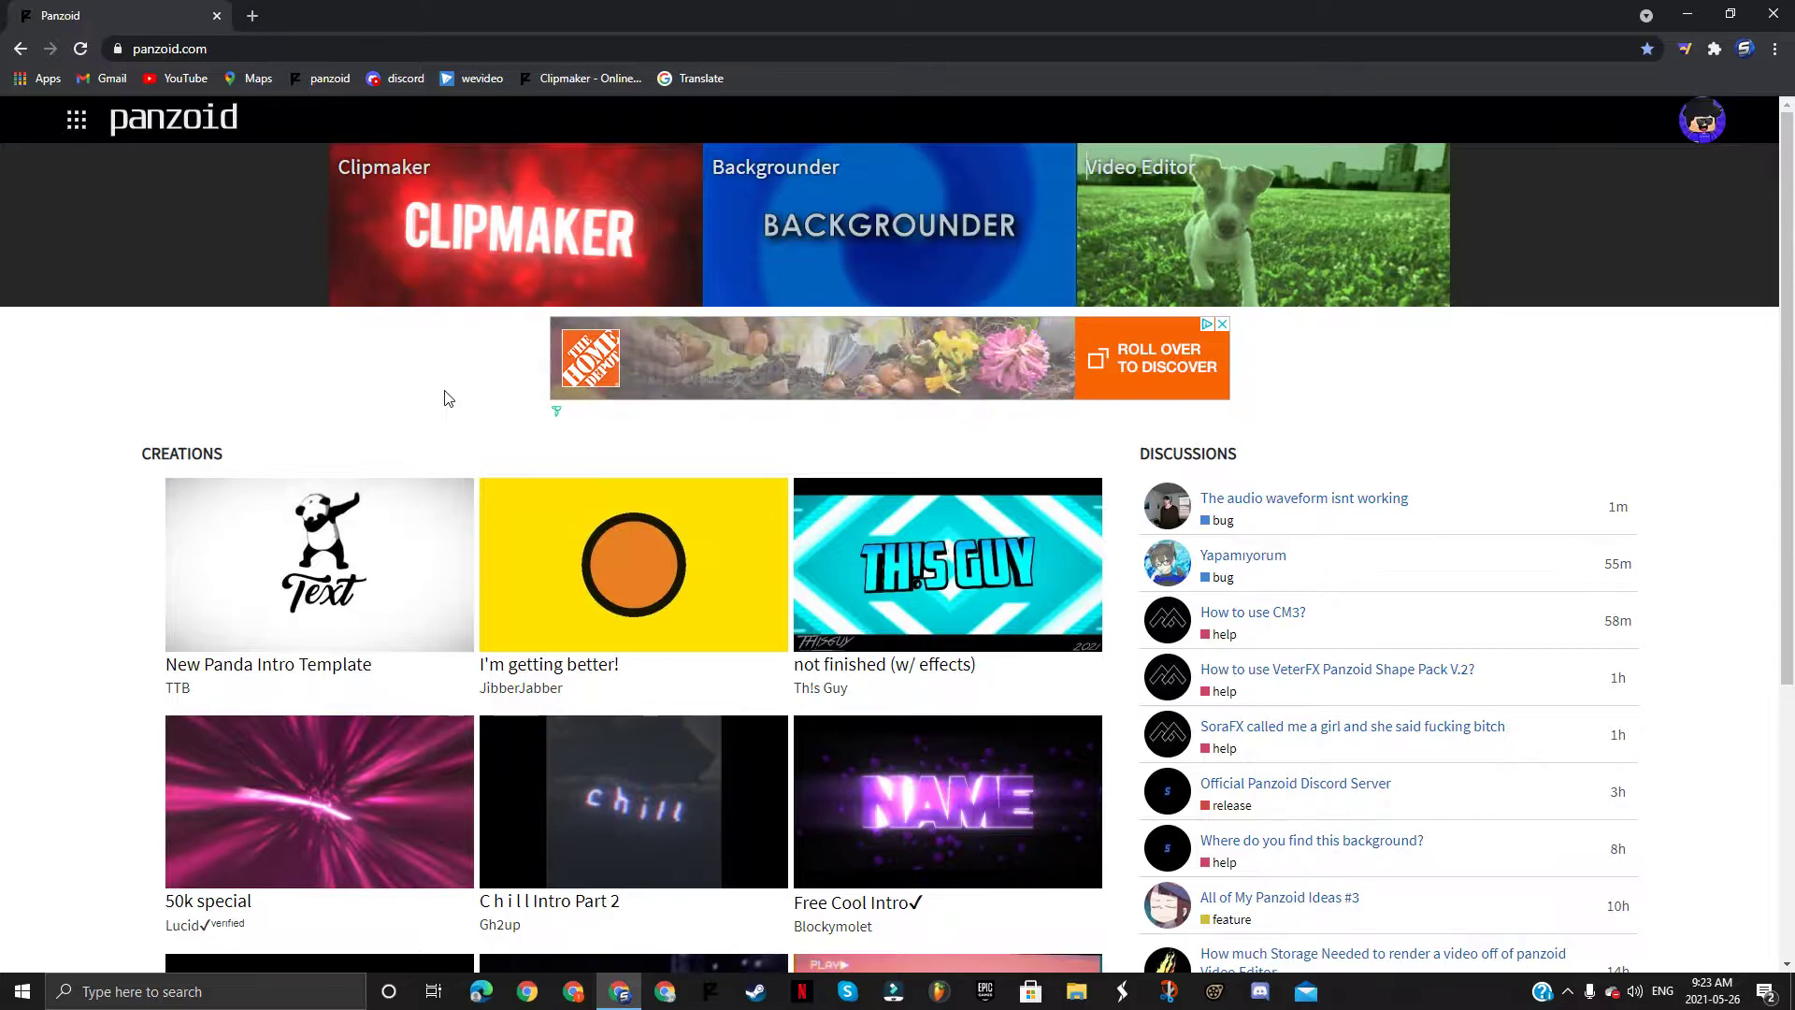
{"action": "left_click", "coordinate": [519, 204]}
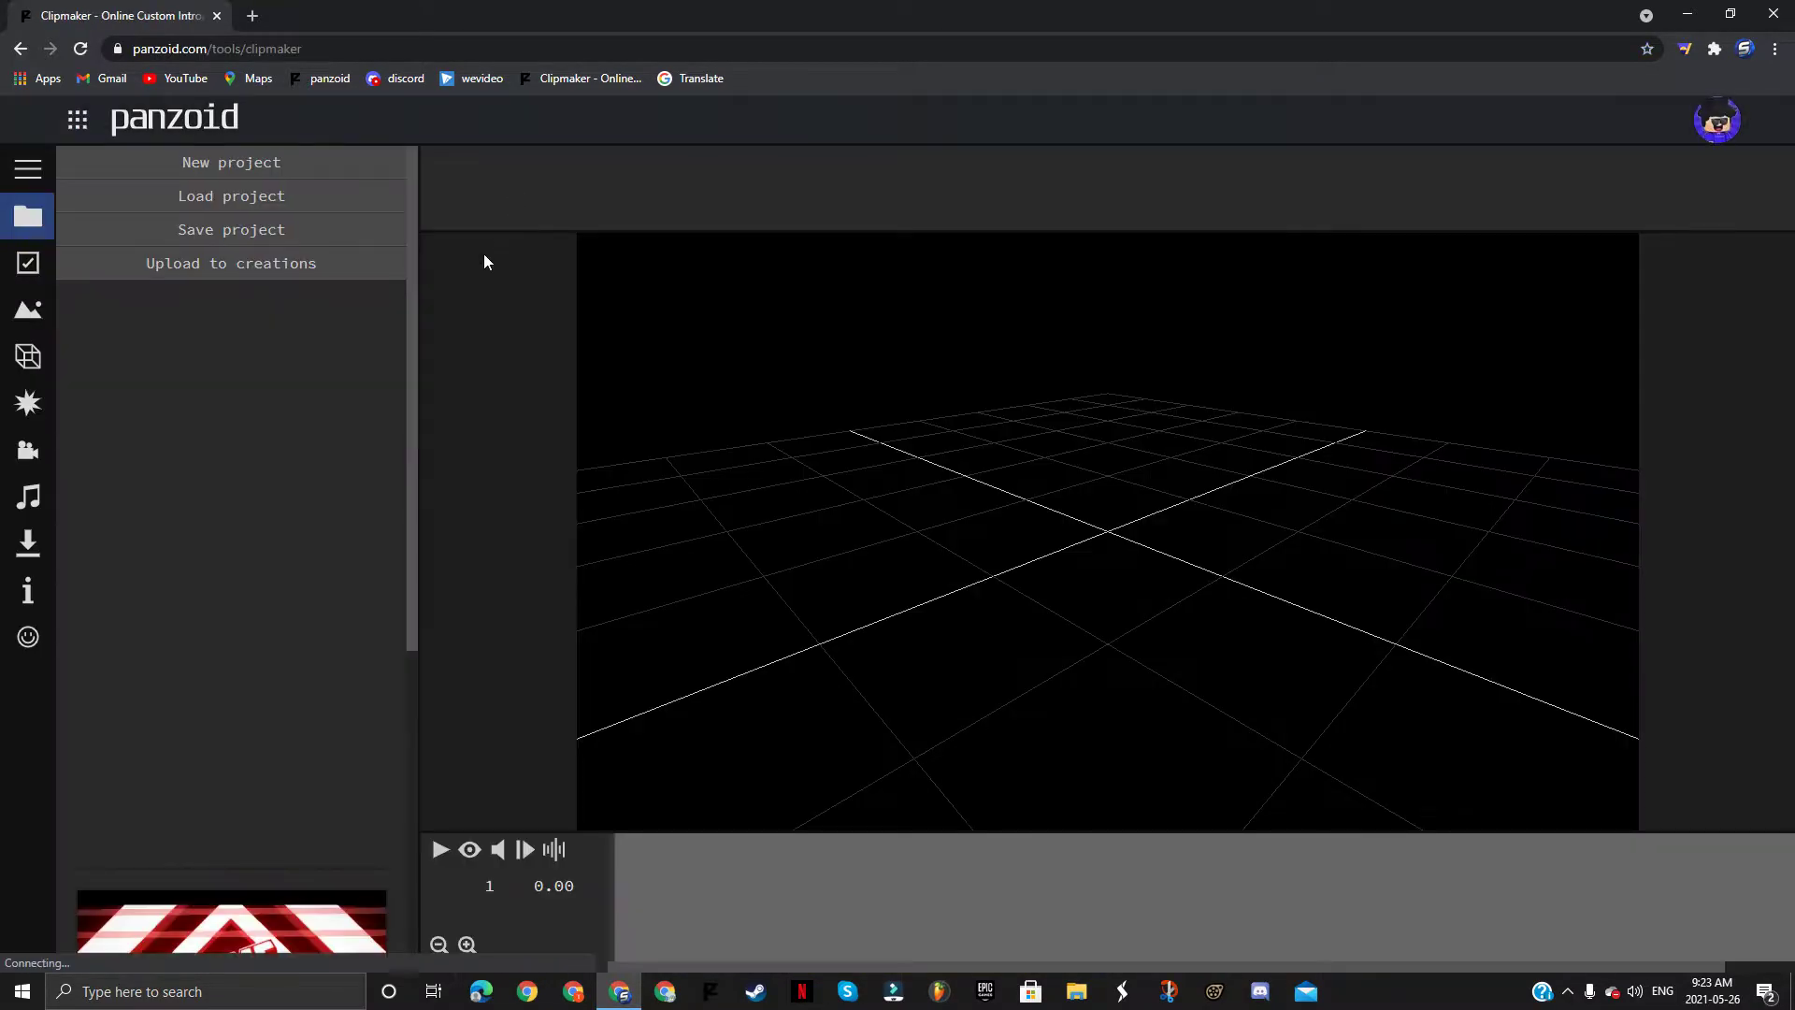
Step: Switch the preview to camera view, toggle the audio waveform display, and open the project's object list
{"action": "left_click", "coordinate": [470, 849]}
{"action": "left_click", "coordinate": [568, 851]}
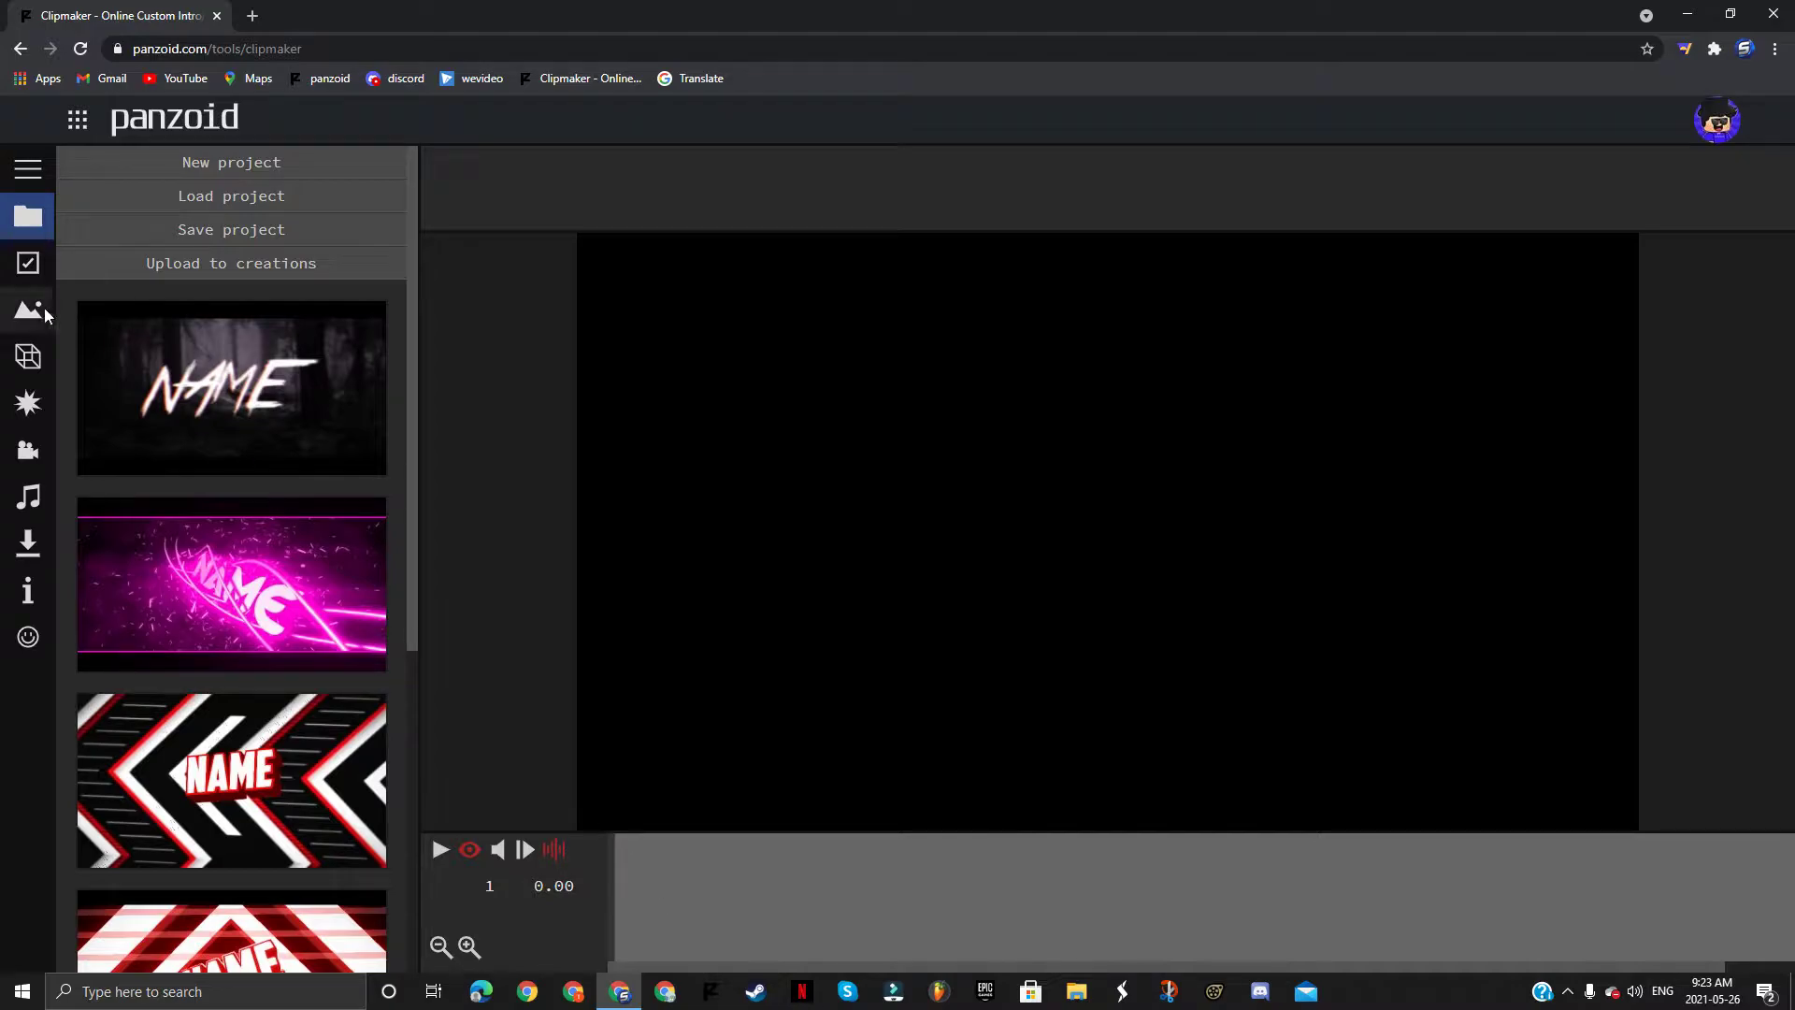
{"action": "left_click", "coordinate": [37, 354]}
{"action": "left_click", "coordinate": [333, 171]}
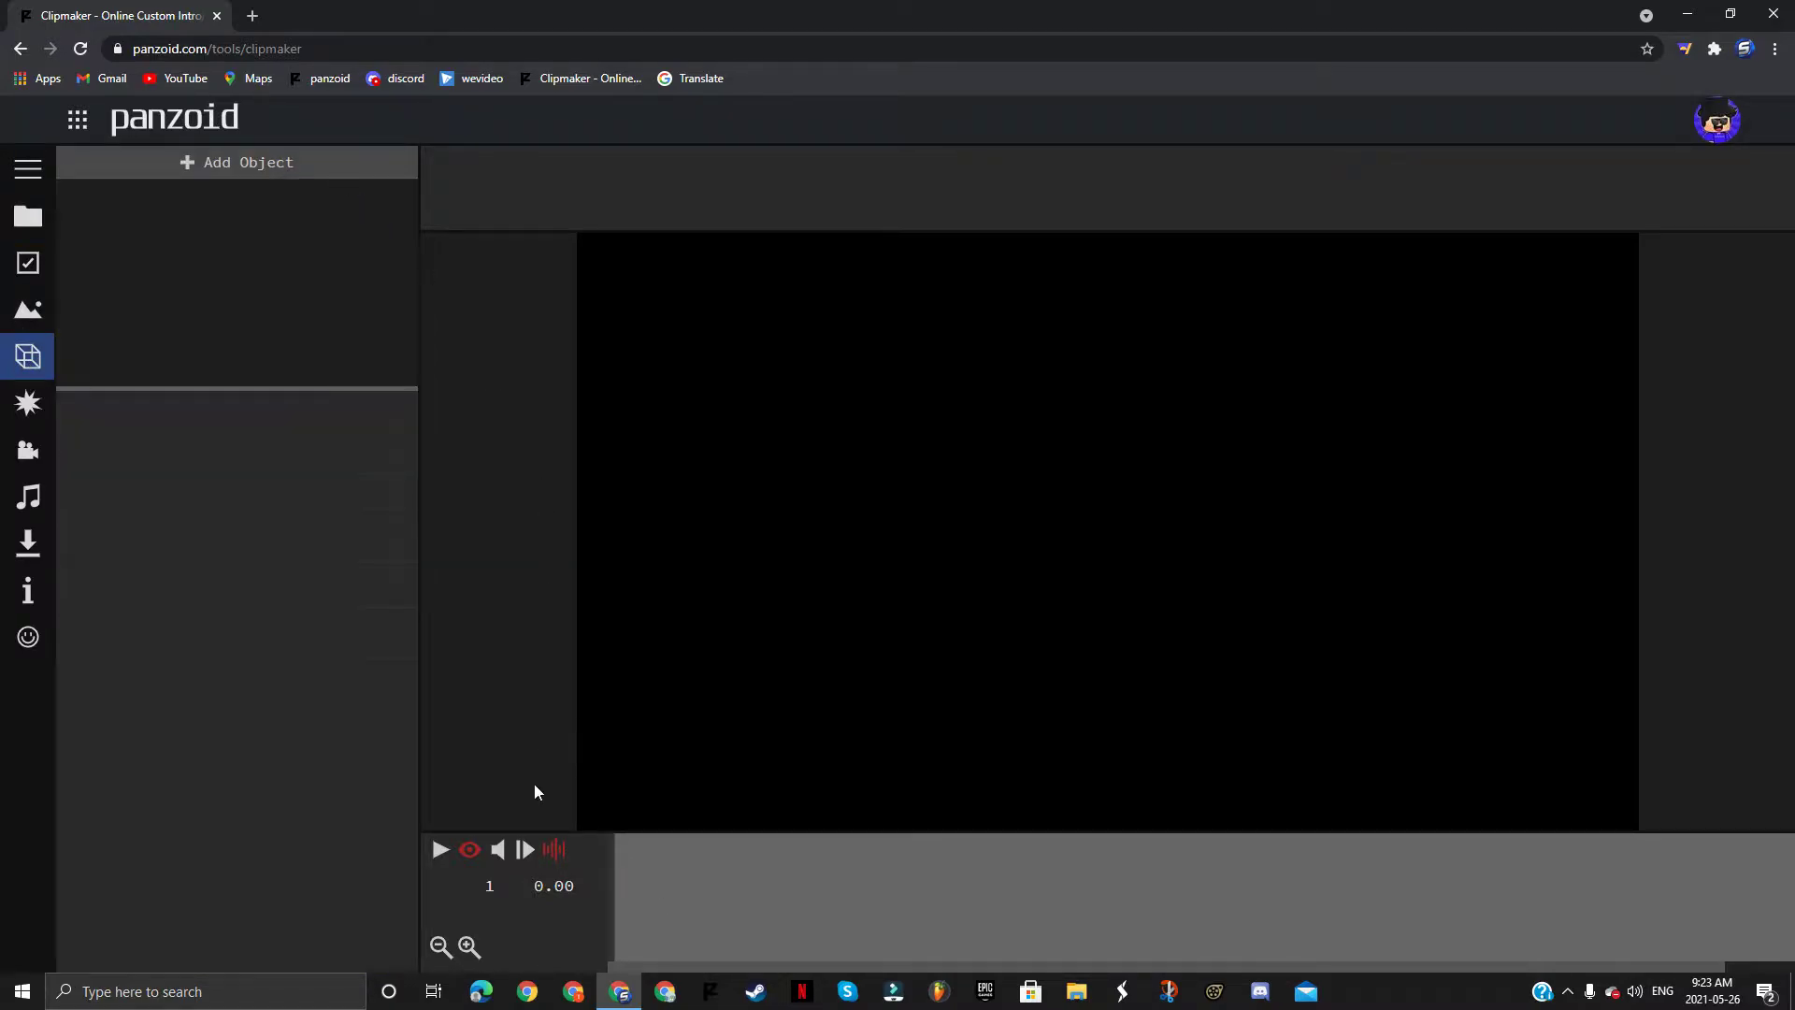
{"action": "left_click", "coordinate": [471, 849]}
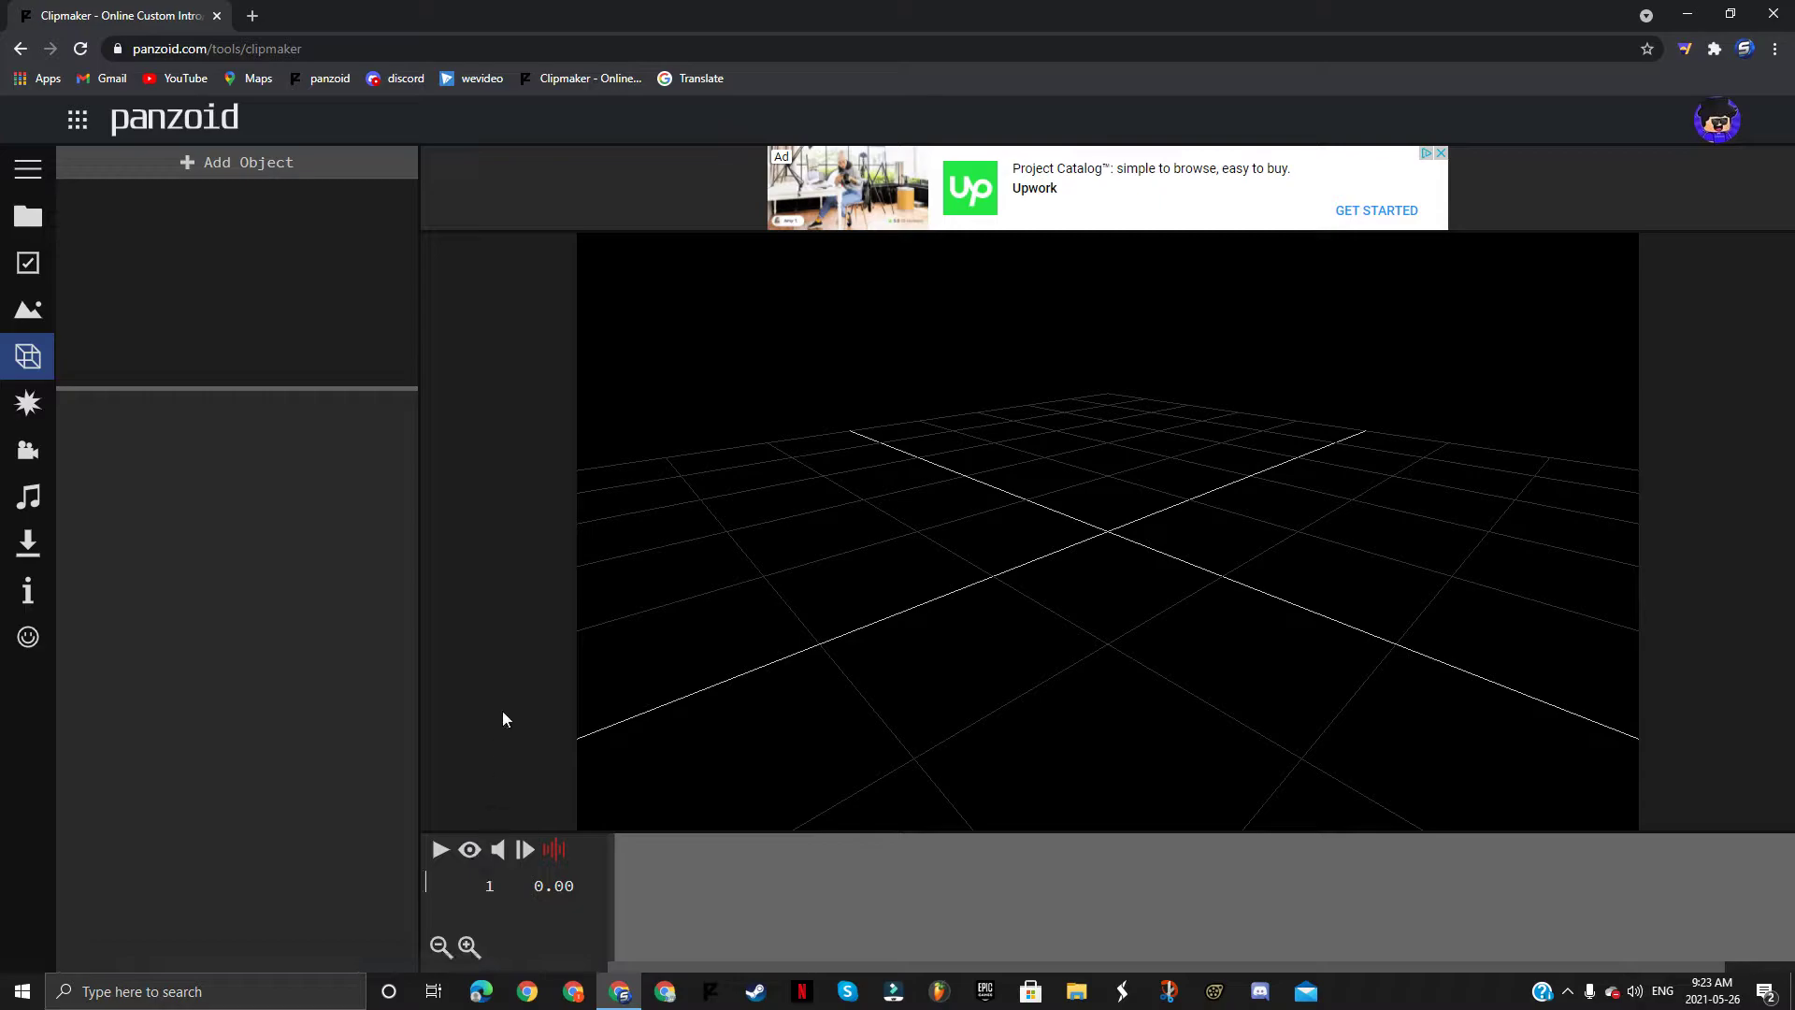
{"action": "left_click", "coordinate": [470, 849]}
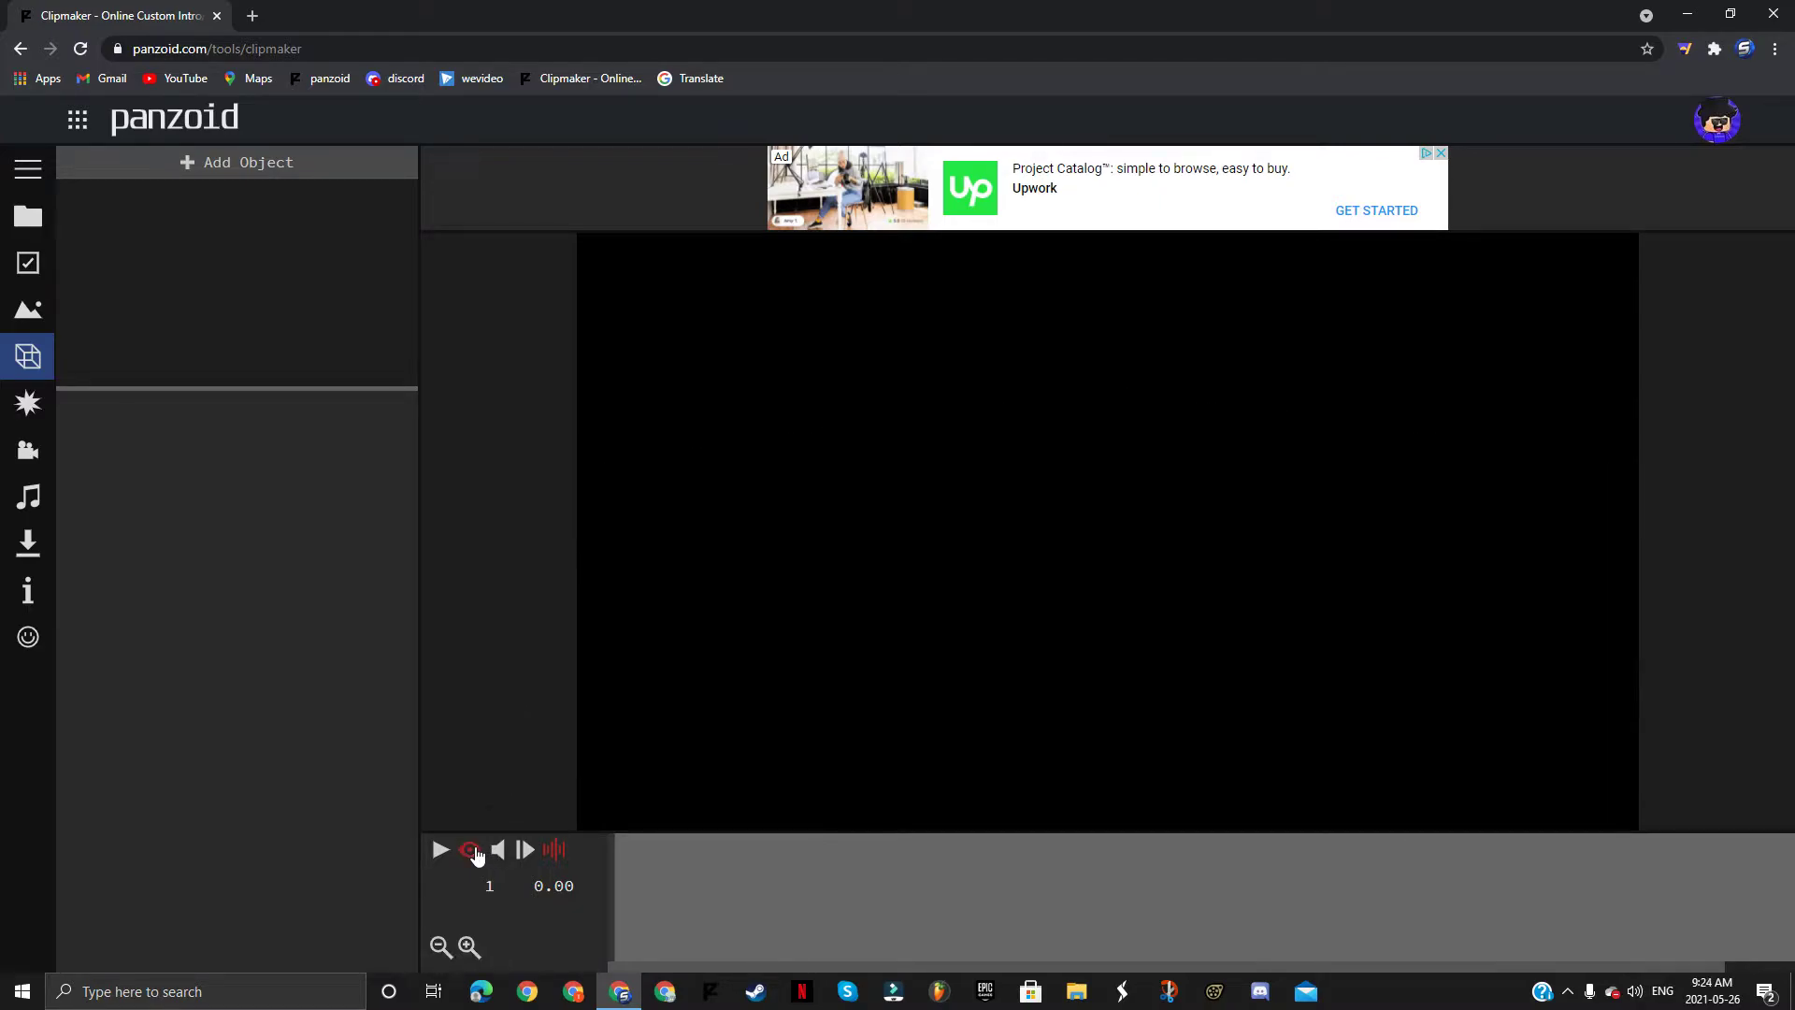
Step: Add a Rectangle shape to the scene and select it for editing
{"action": "left_click", "coordinate": [339, 162]}
{"action": "left_click", "coordinate": [282, 234]}
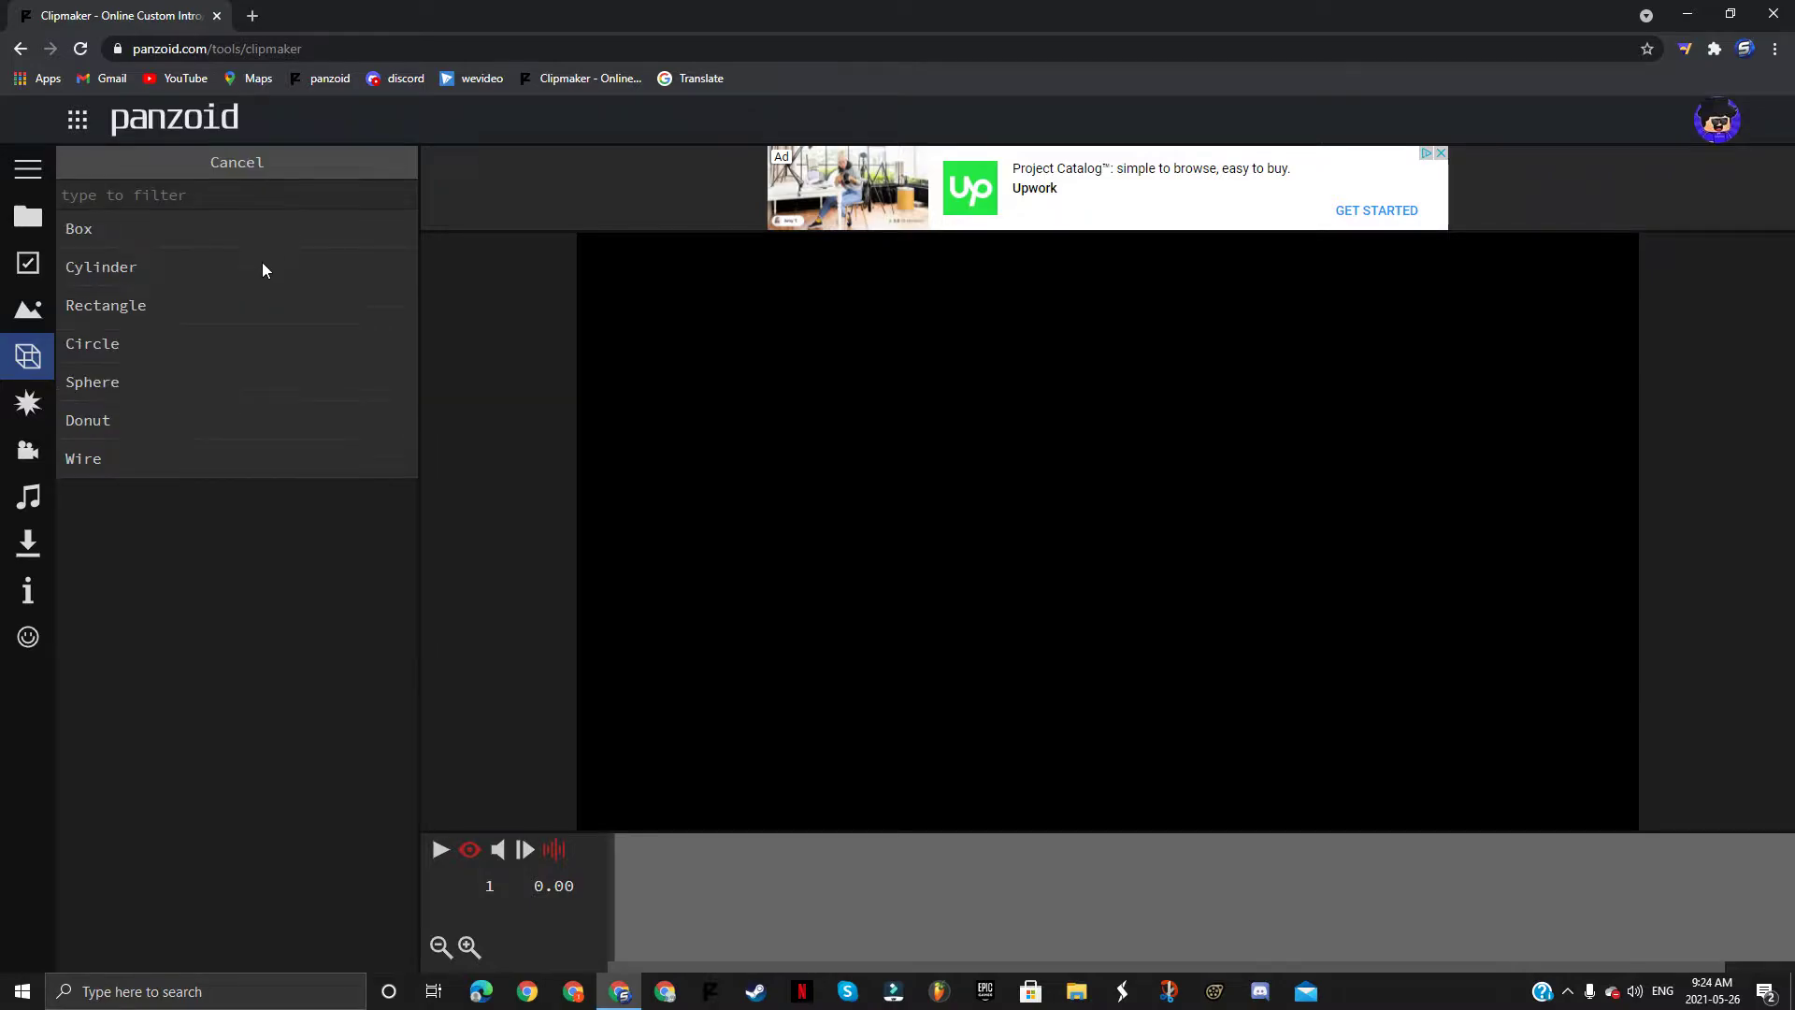
{"action": "left_click", "coordinate": [225, 305]}
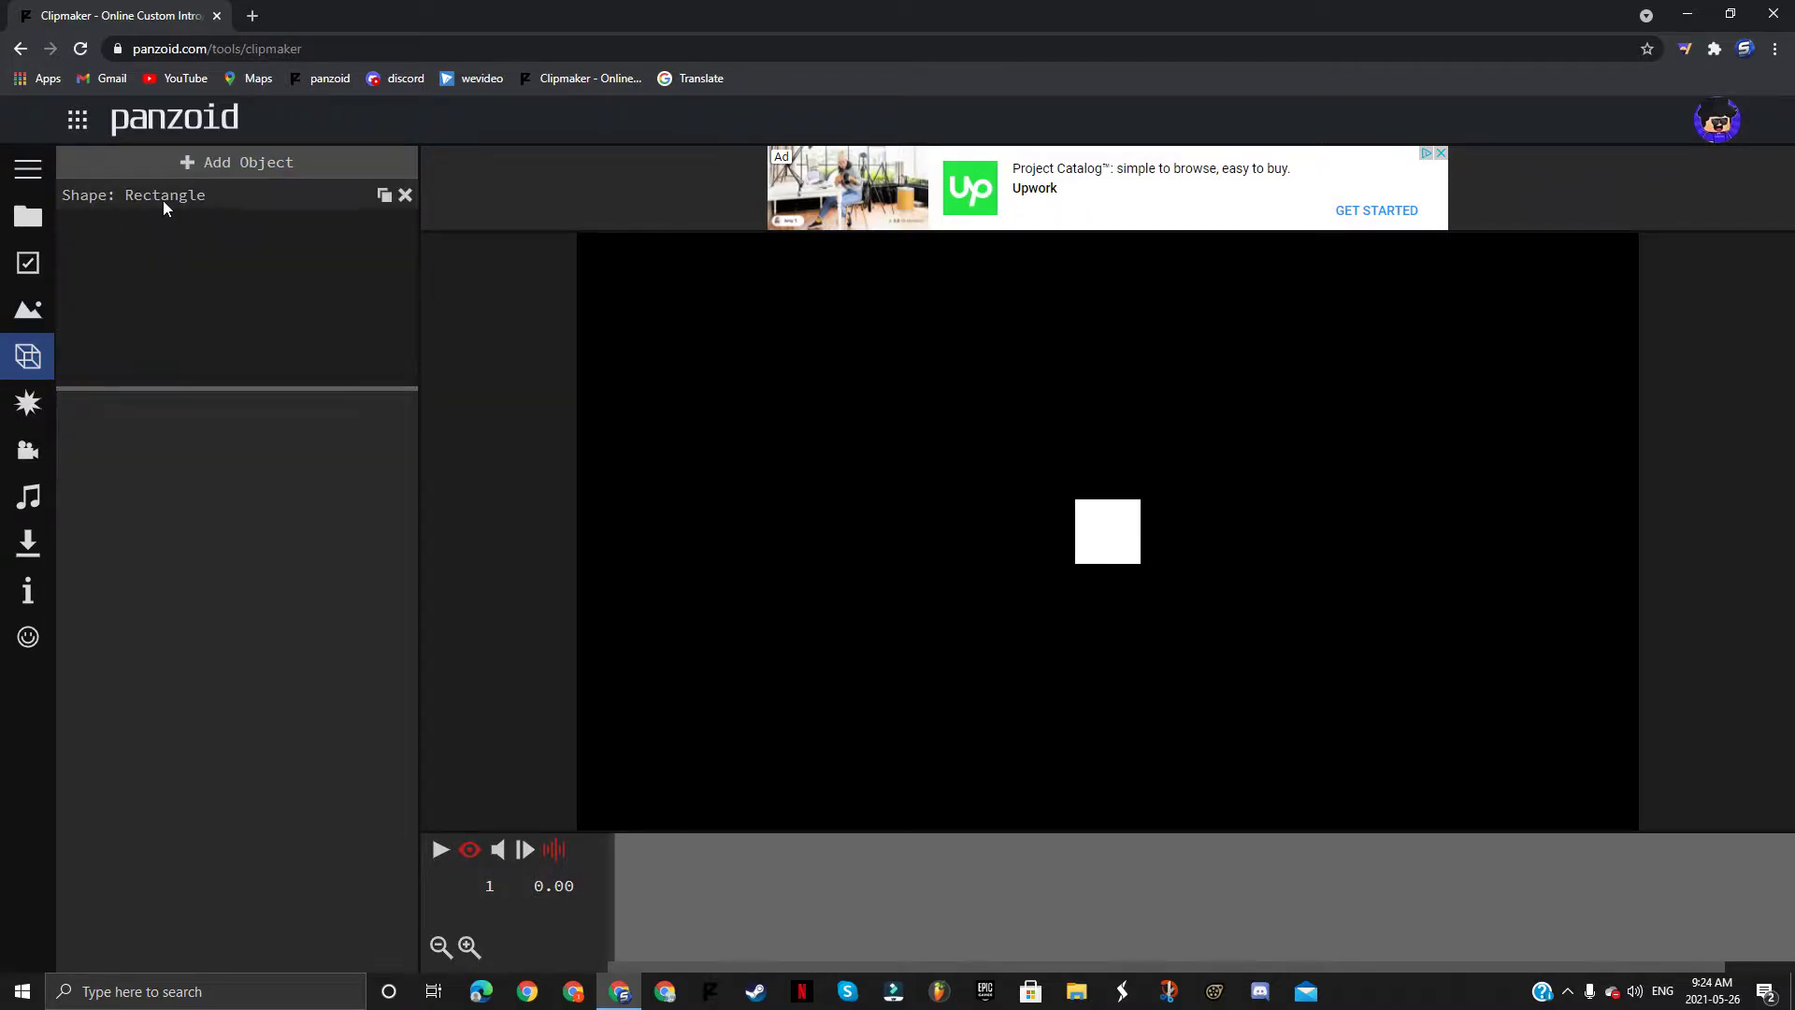
{"action": "left_click", "coordinate": [163, 201]}
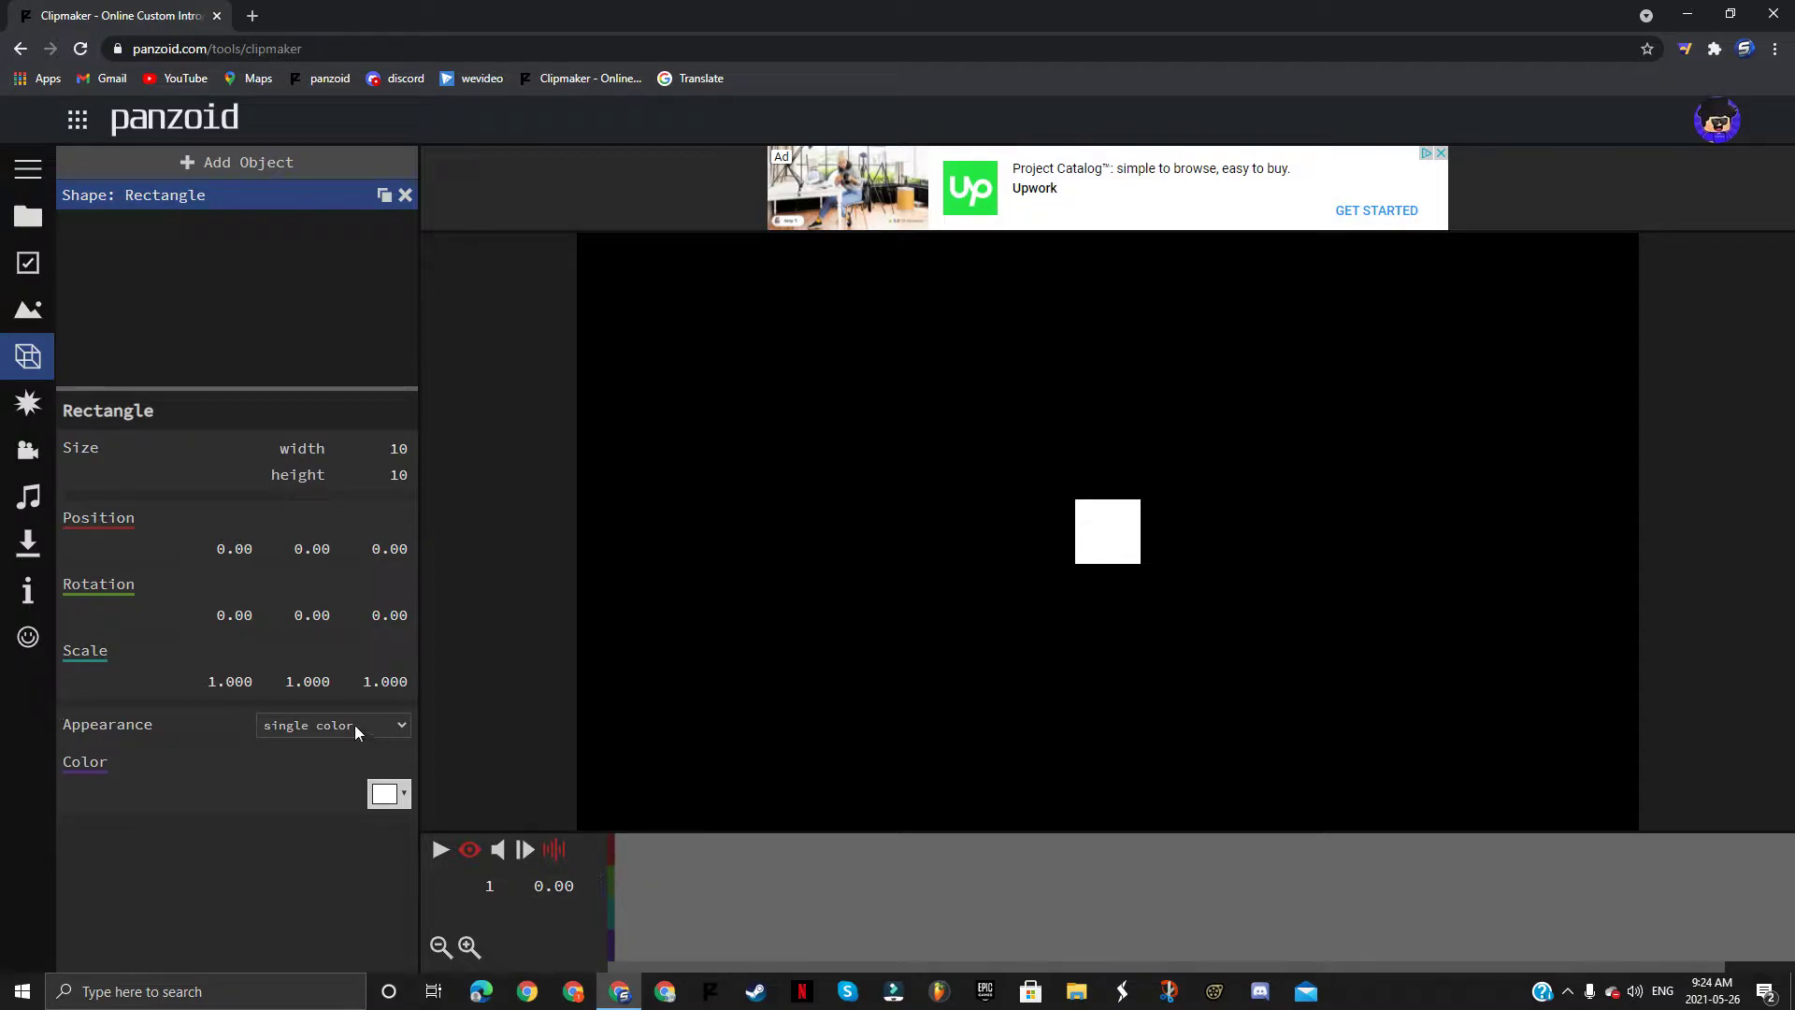
Step: Try flattening the rectangle with a Y scale of 0.001 and an X scale of 0.001, restoring each to 1
{"action": "left_click", "coordinate": [324, 690]}
{"action": "type", "text": "0.001"}
{"action": "key", "text": "Return"}
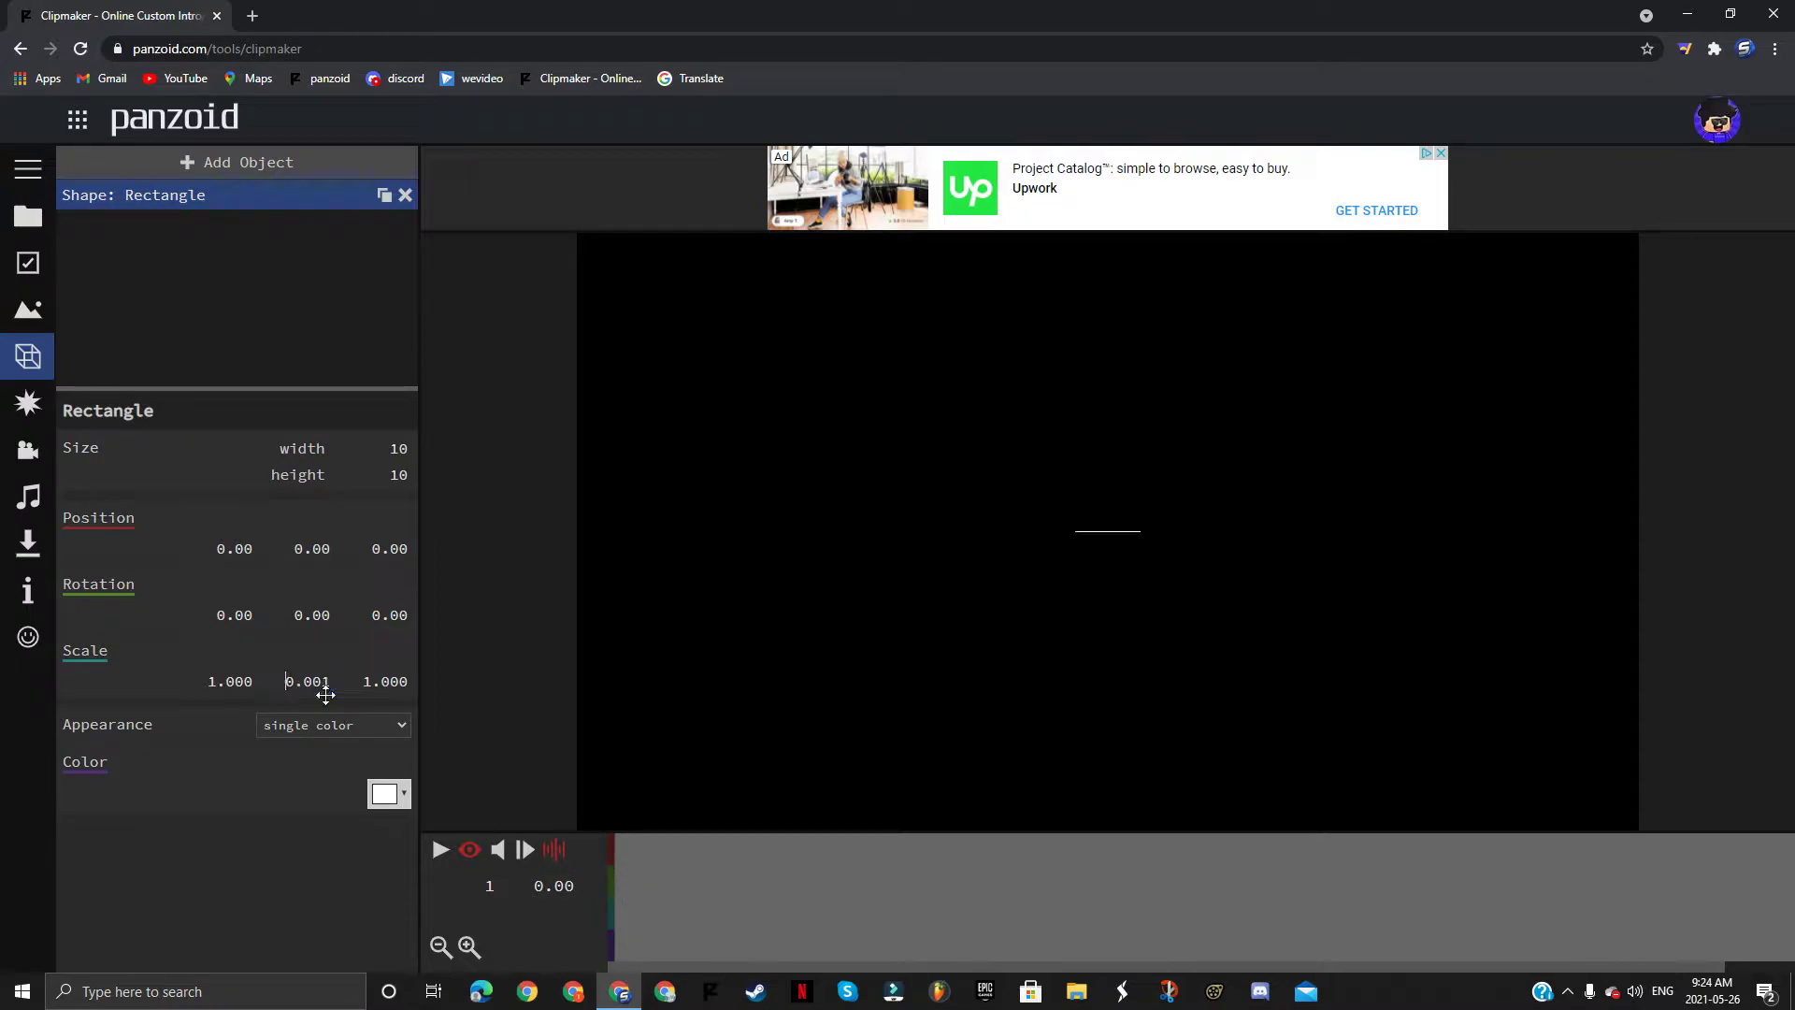
{"action": "left_click", "coordinate": [283, 689]}
{"action": "type", "text": "1"}
{"action": "key", "text": "Return"}
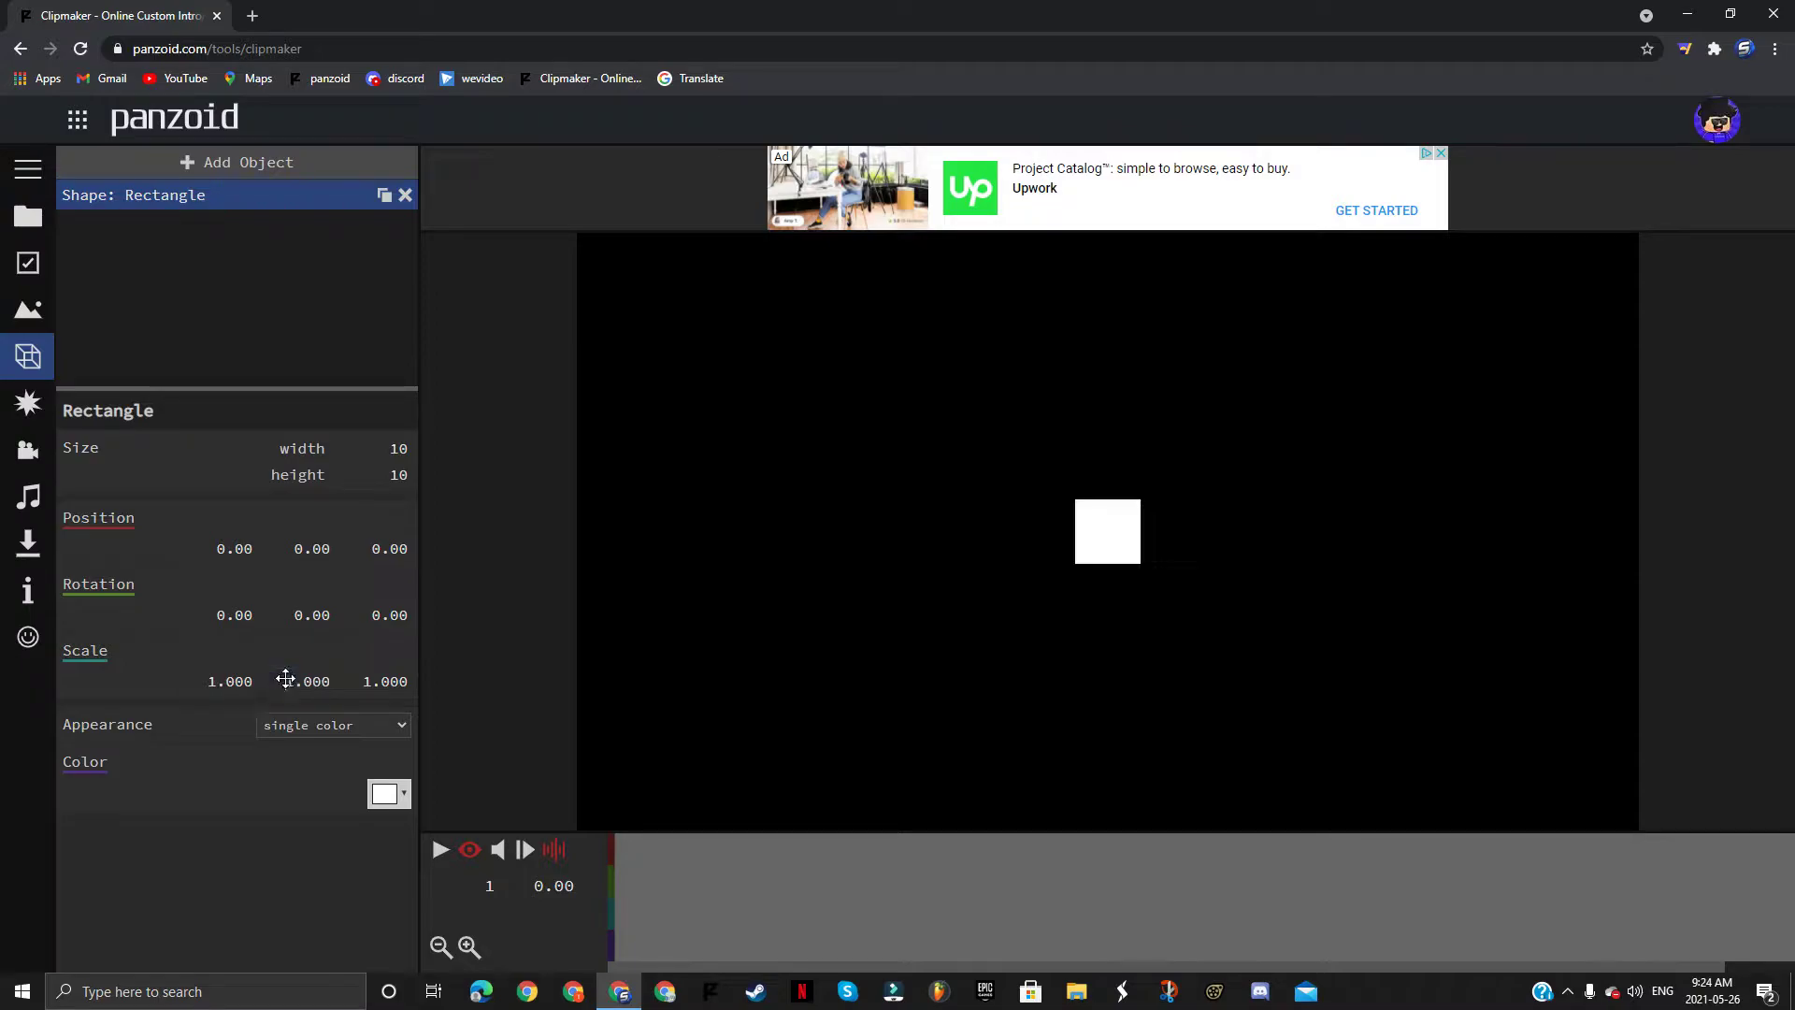
{"action": "left_click", "coordinate": [254, 685]}
{"action": "type", "text": "0.001"}
{"action": "key", "text": "Return"}
{"action": "left_click", "coordinate": [226, 686]}
{"action": "type", "text": "1"}
{"action": "key", "text": "Return"}
Step: Set the rectangle's Y scale to 0.001 at the timeline start and advance the playhead to frame 37 (1.20 s)
{"action": "left_click", "coordinate": [291, 664]}
{"action": "type", "text": "0.001"}
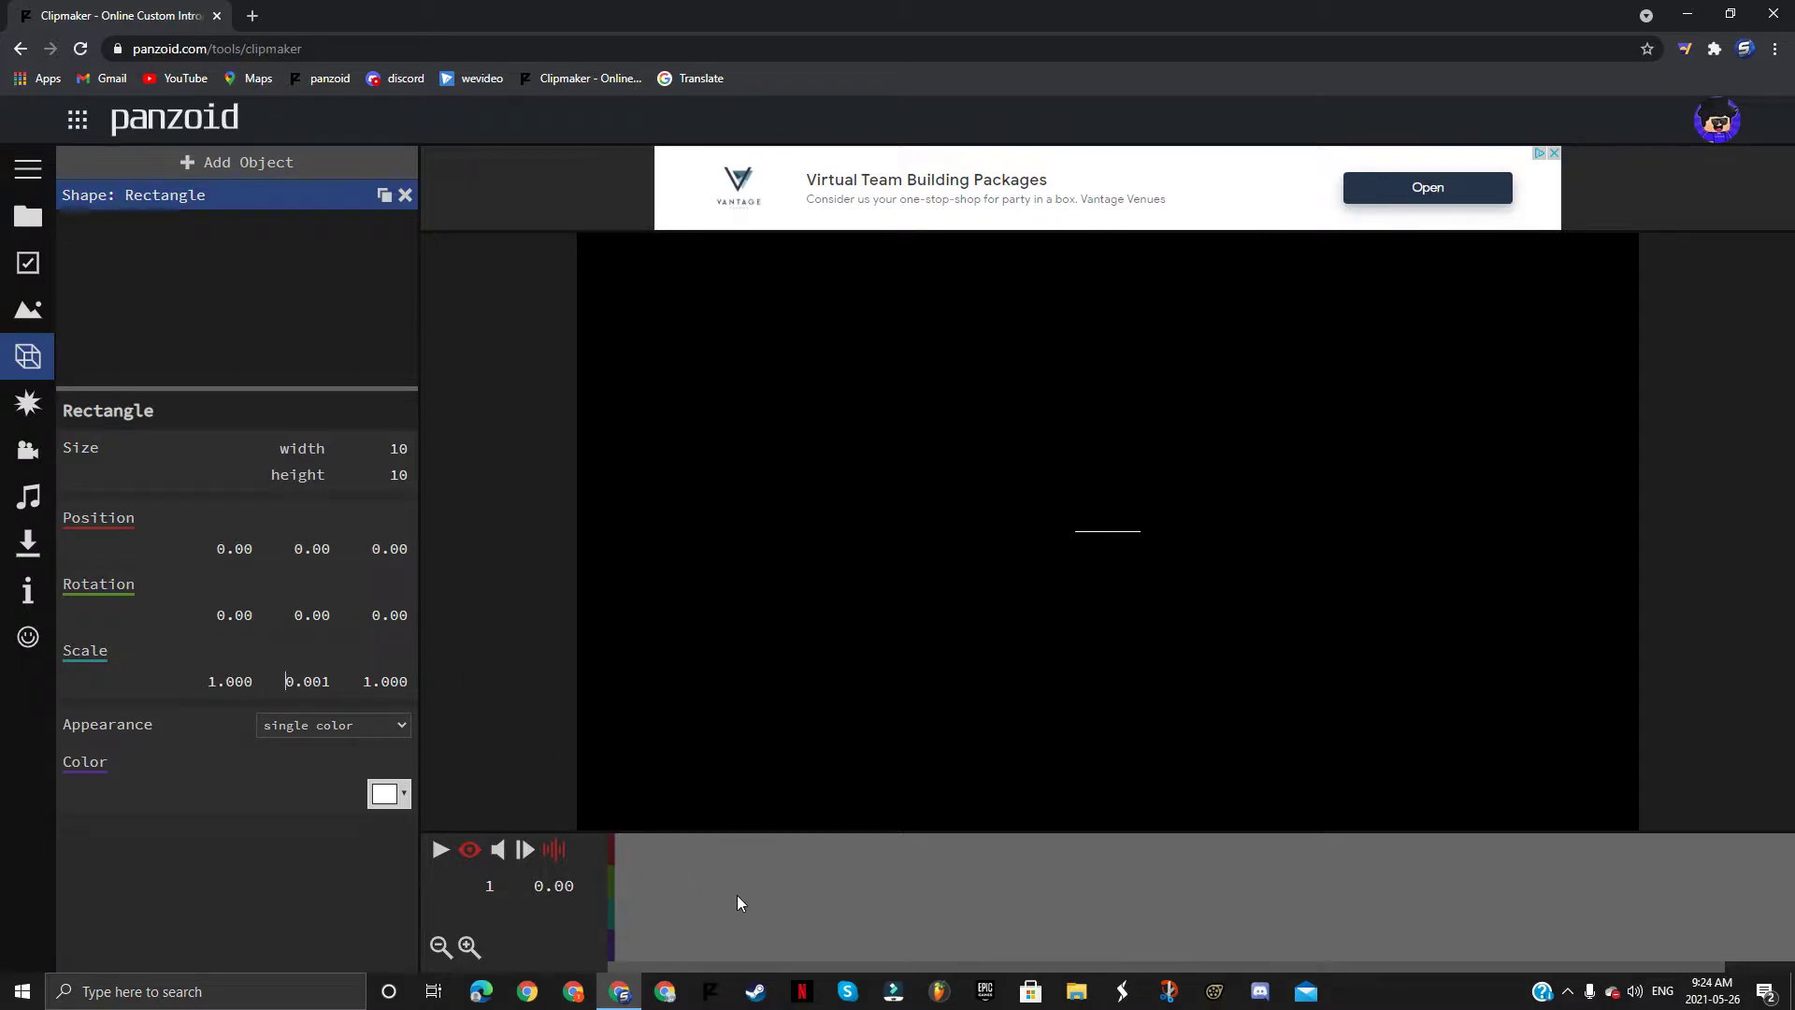
{"action": "left_click_drag", "start_coordinate": [720, 879], "coordinate": [611, 888]}
{"action": "key", "text": "space"}
{"action": "key", "text": "space"}
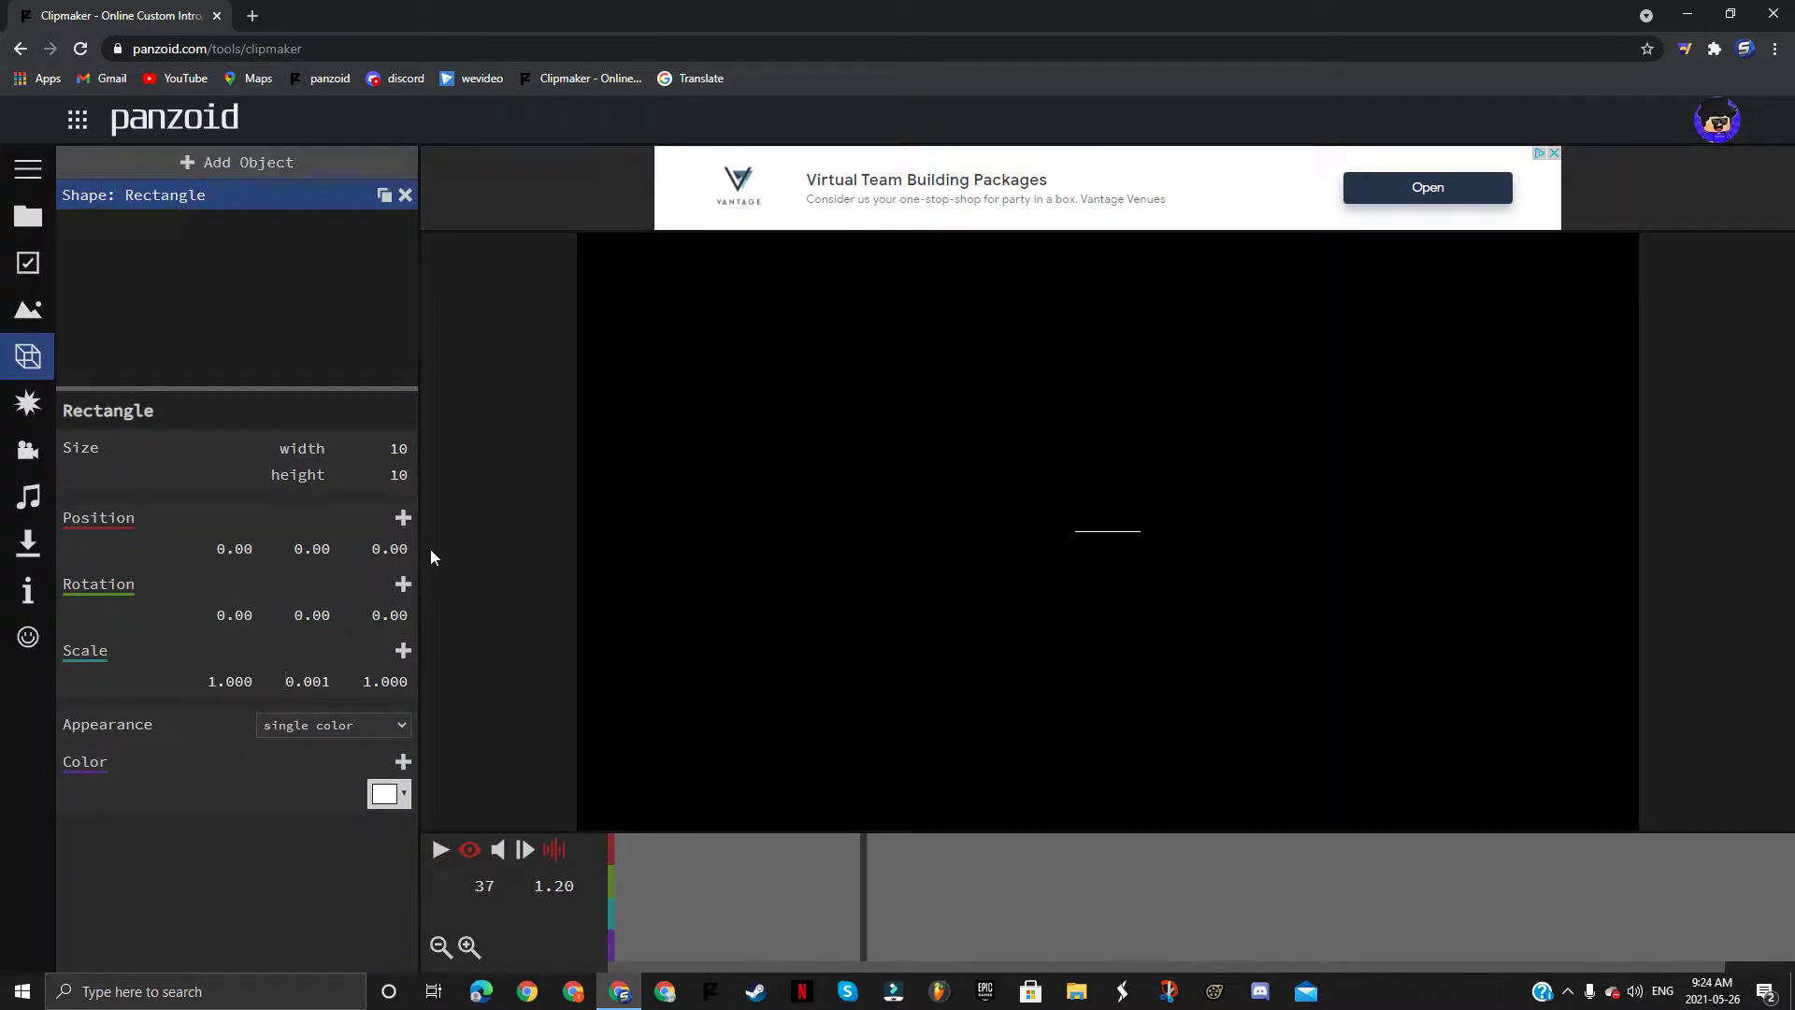
Step: Add Position and Scale keyframes for the rectangle at 1.20 s and switch both from curved to straight-line interpolation
{"action": "left_click", "coordinate": [405, 519]}
{"action": "left_click", "coordinate": [401, 654]}
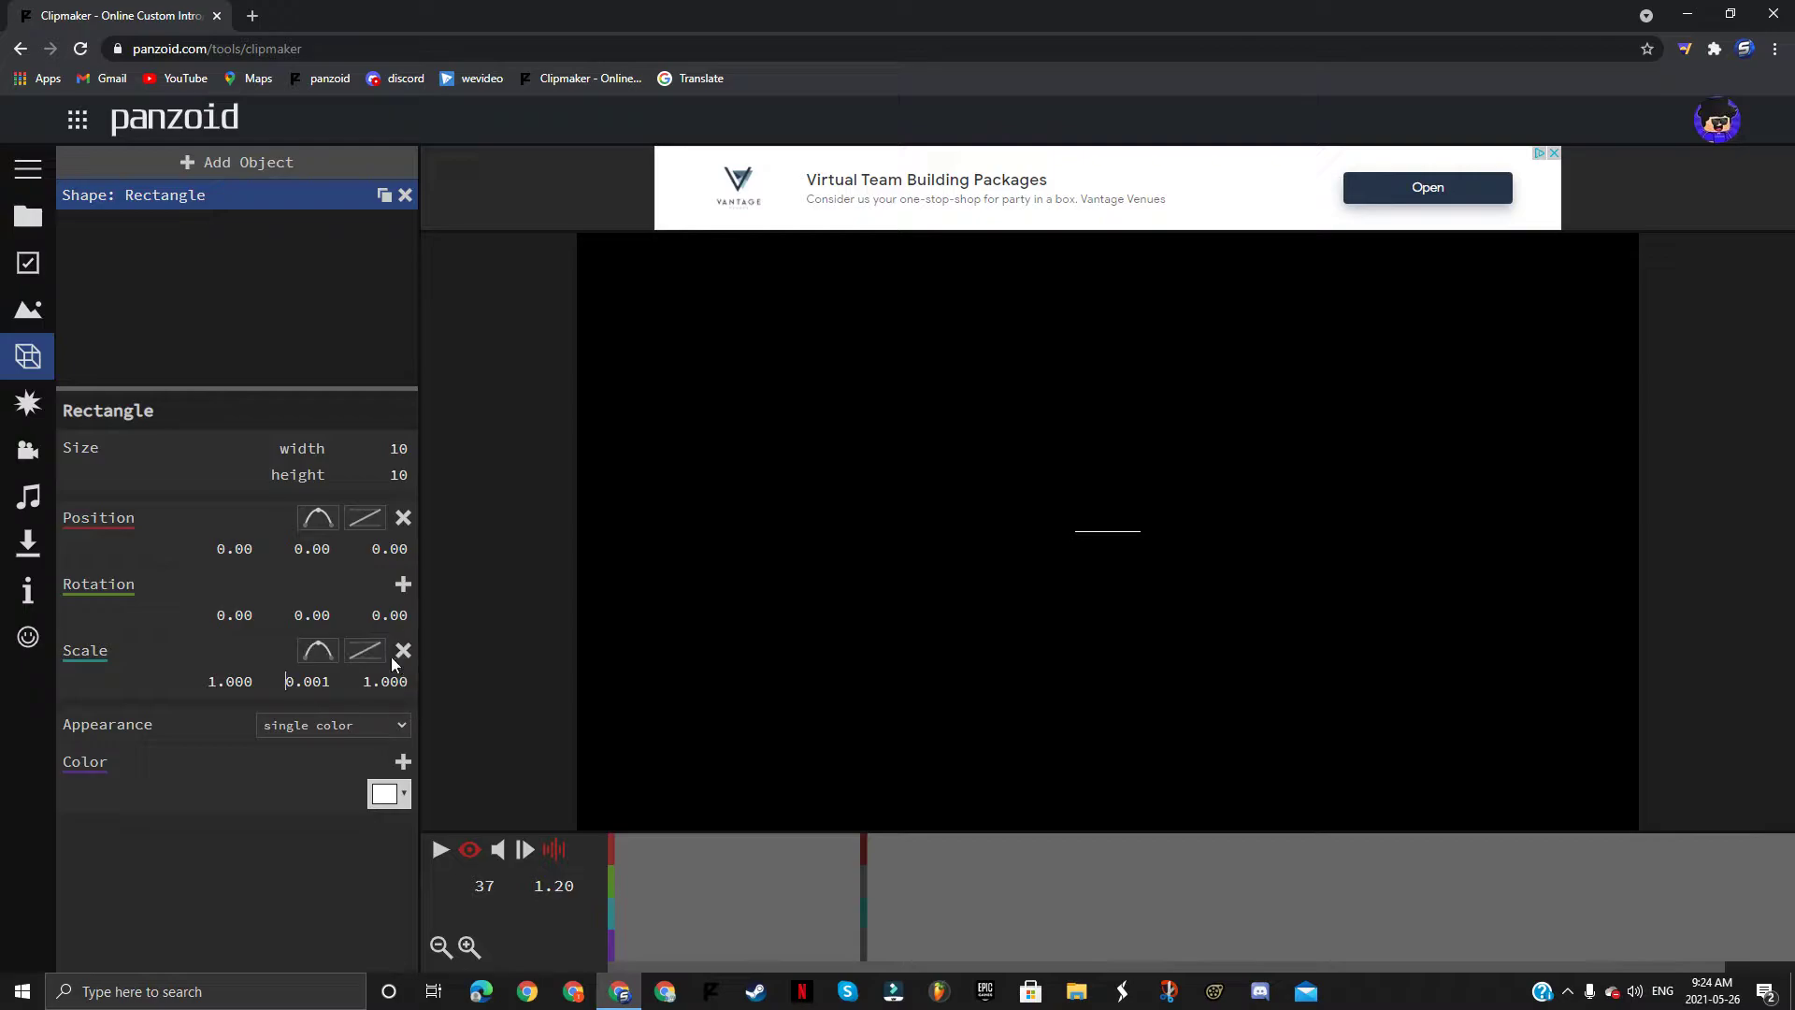
{"action": "left_click", "coordinate": [335, 650]}
{"action": "left_click", "coordinate": [316, 521]}
Step: Set the rectangle's scale at 1.20 s to 0.001 in X and 4 in Y, and play the animation
{"action": "left_click", "coordinate": [318, 679]}
{"action": "type", "text": "4"}
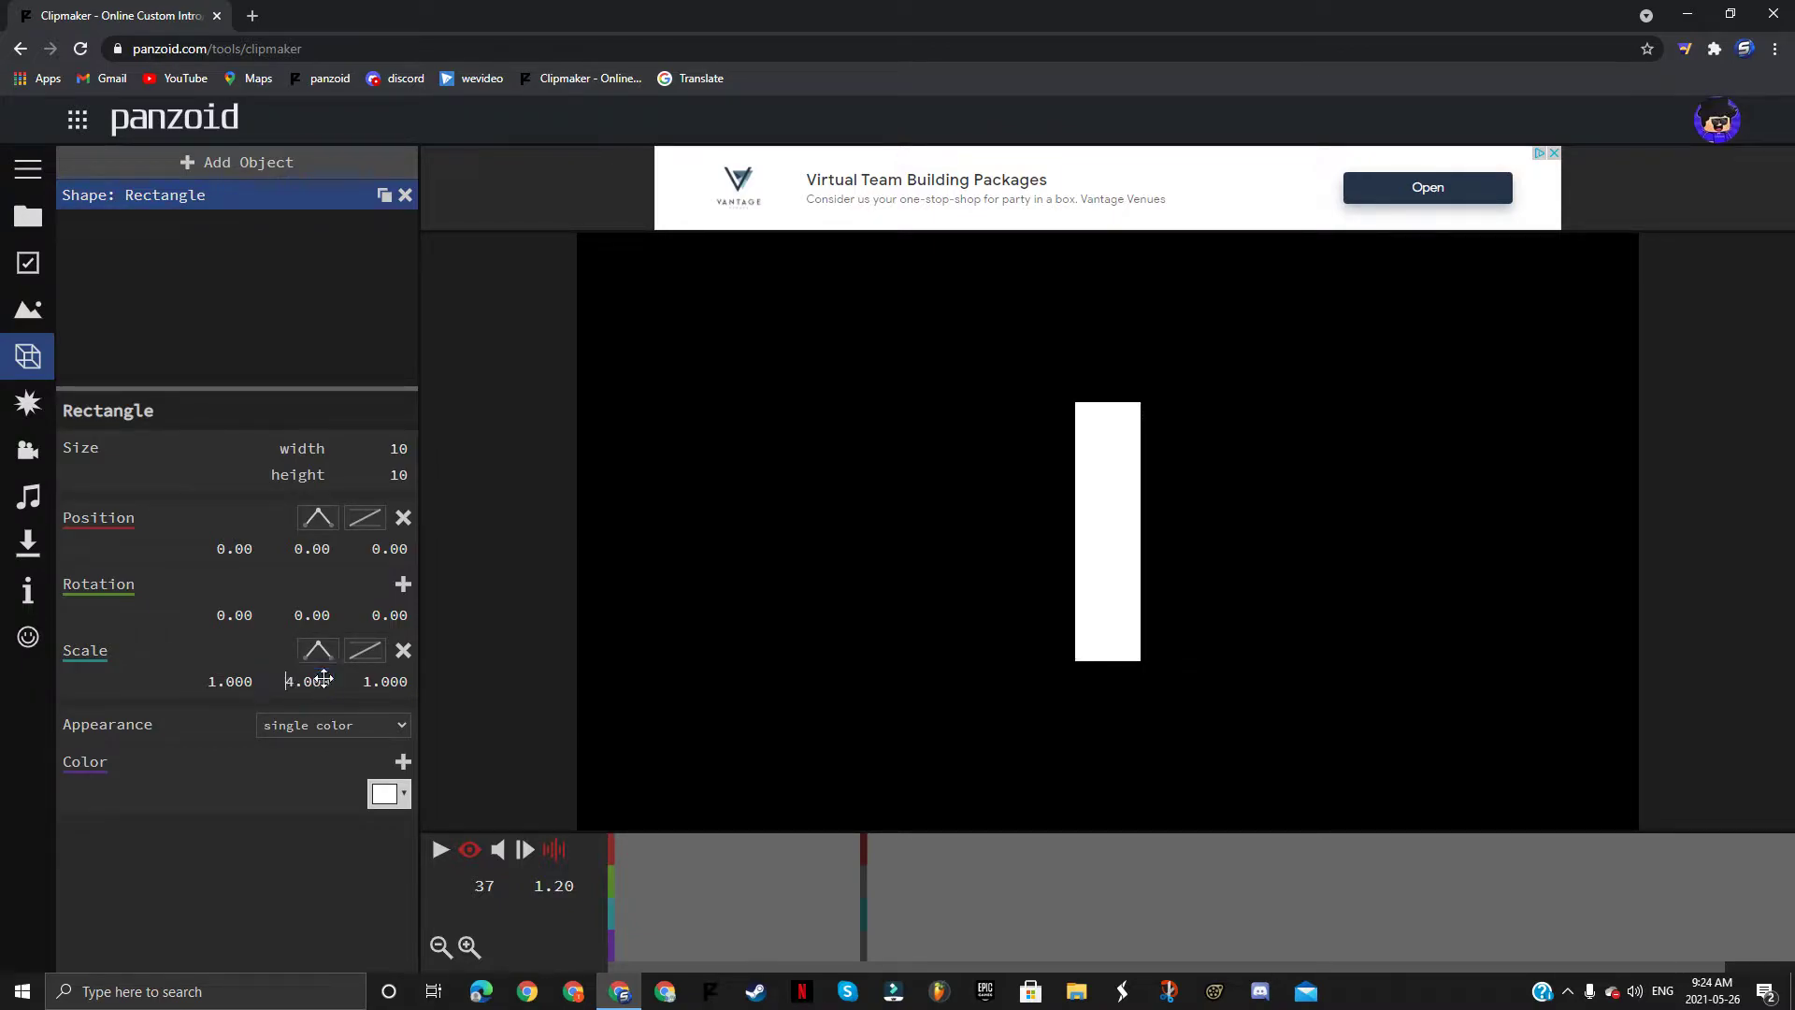
{"action": "left_click", "coordinate": [231, 677]}
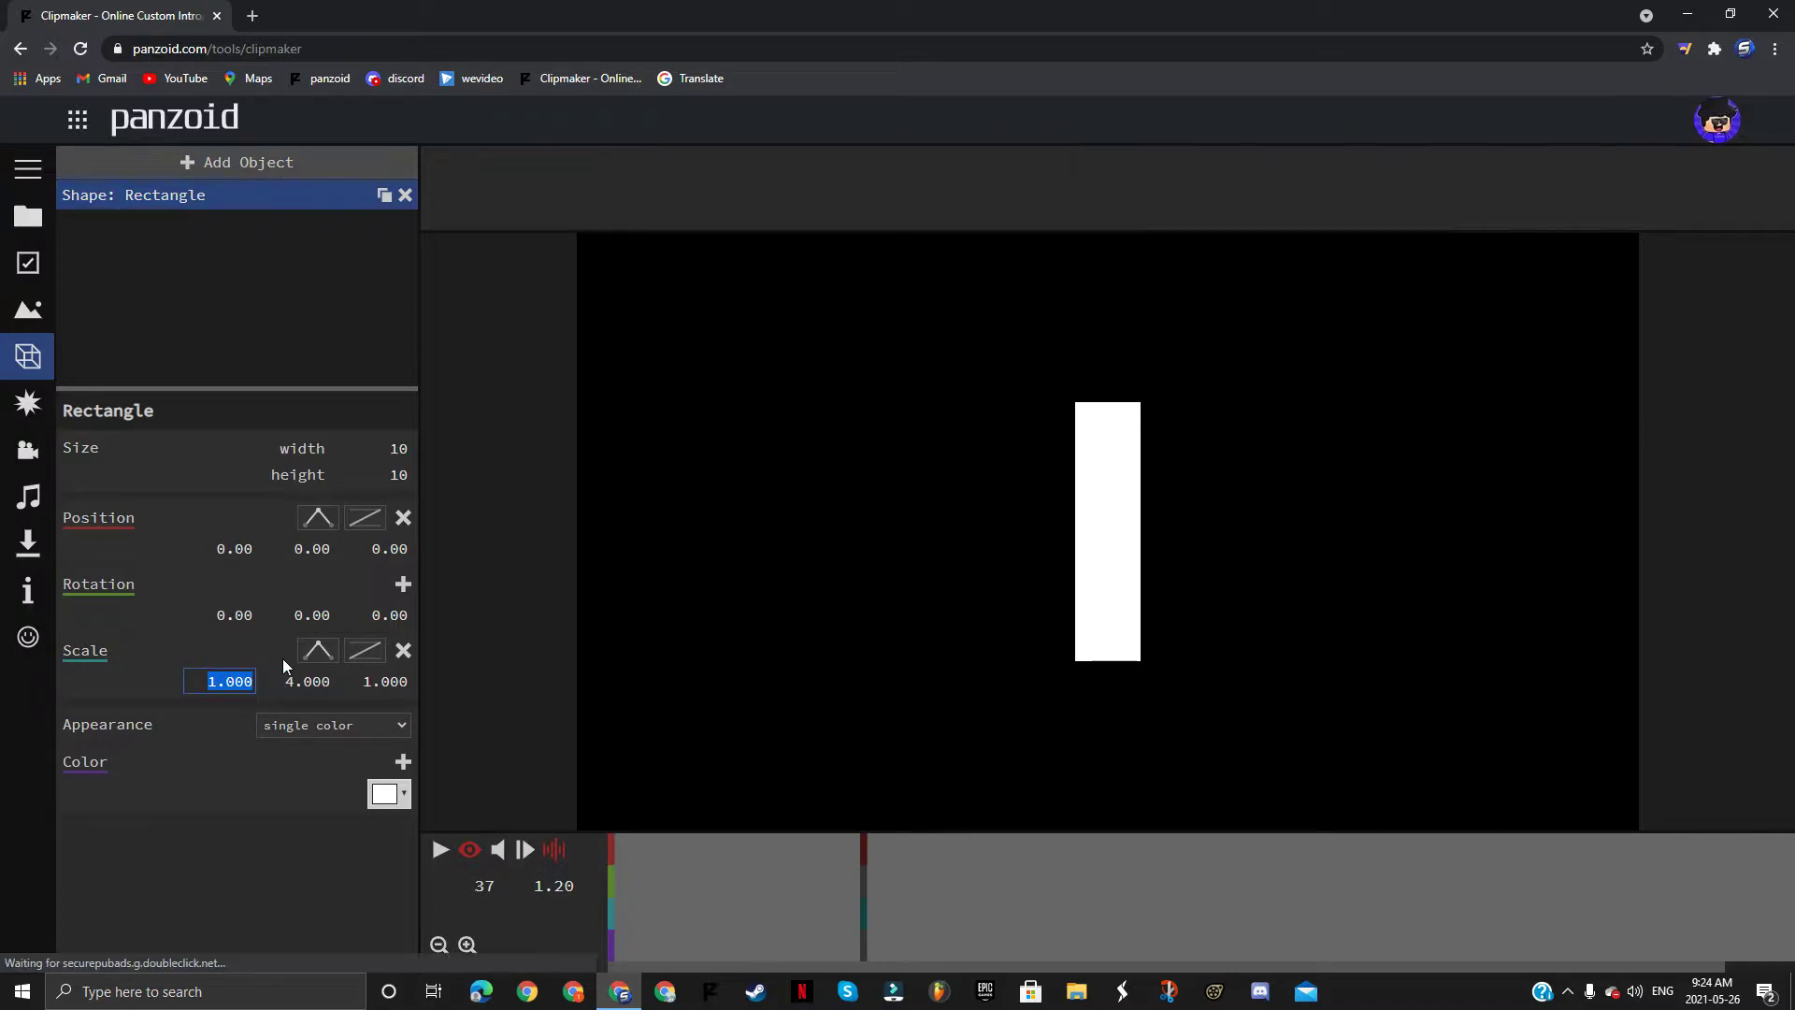
{"action": "type", "text": "0"}
{"action": "left_click_drag", "start_coordinate": [872, 909], "coordinate": [585, 906]}
{"action": "key", "text": "space"}
{"action": "key", "text": "space"}
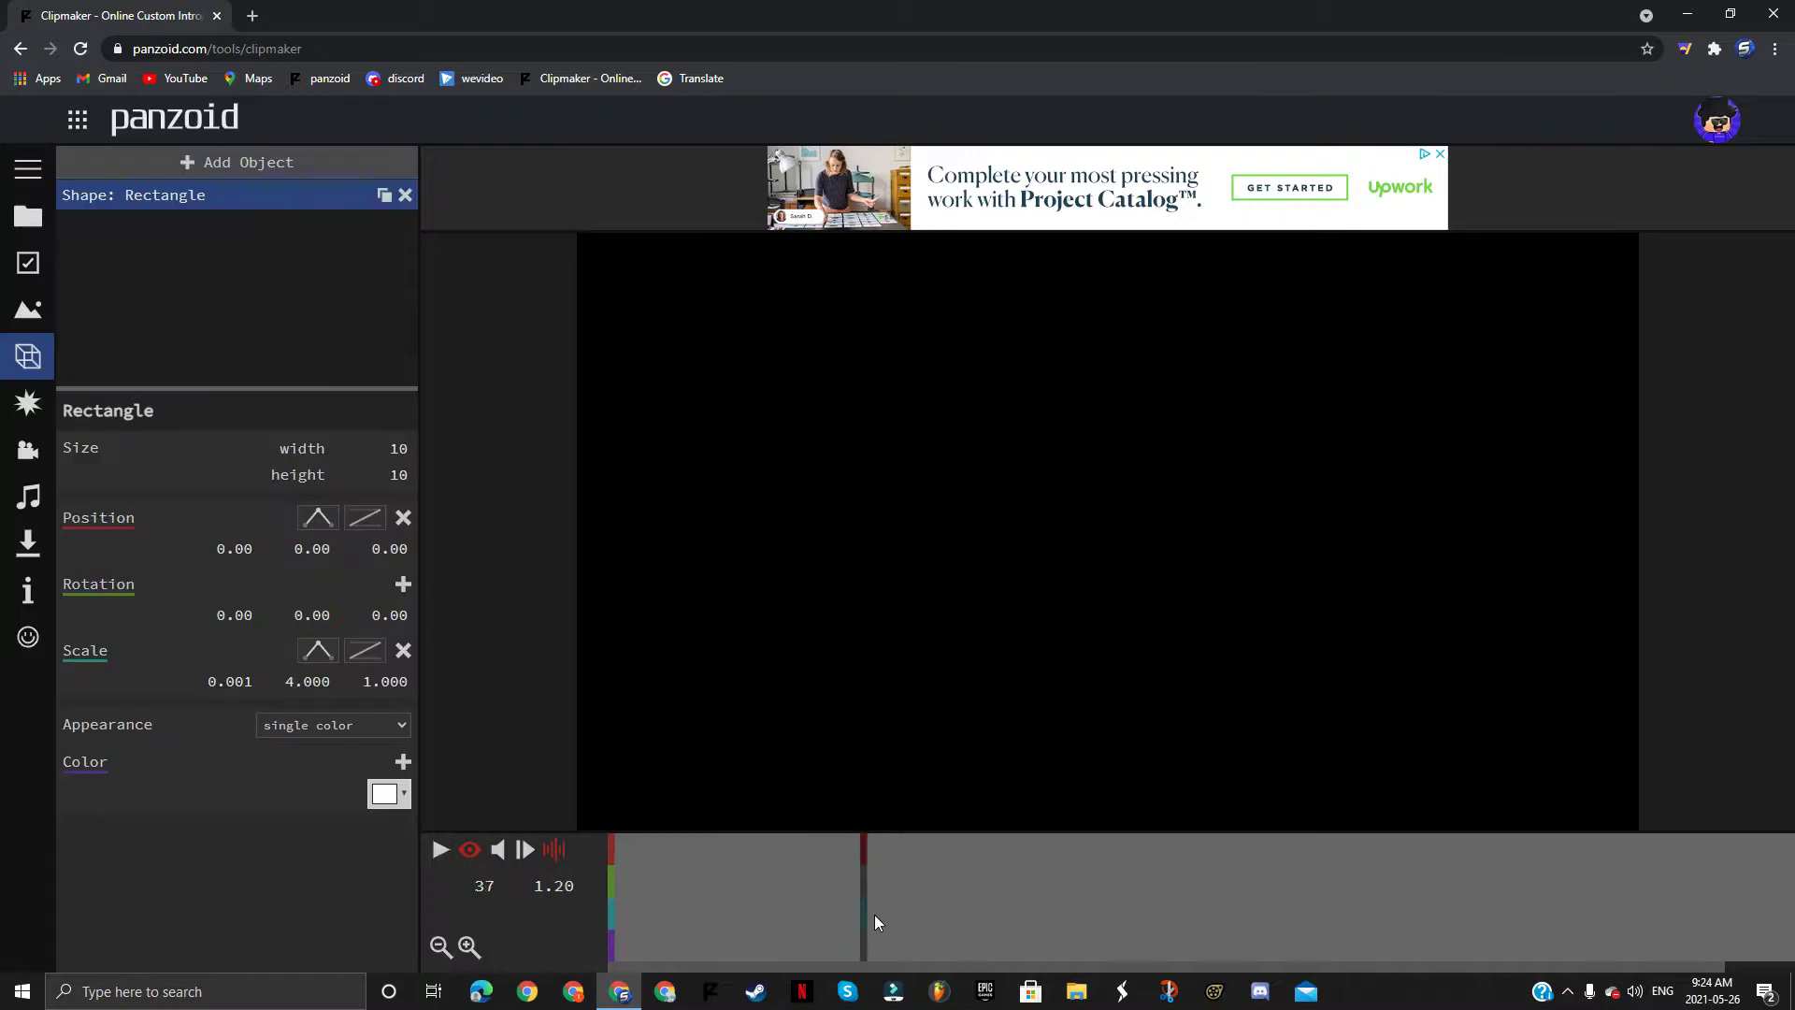
Step: Set the rectangle's Y scale at 1.20 s to 3 and give that scale keyframe circular out easing
{"action": "left_click", "coordinate": [323, 680]}
{"action": "type", "text": "3"}
{"action": "left_click", "coordinate": [363, 650]}
{"action": "scroll", "coordinate": [453, 804], "scroll_direction": "down", "scroll_amount": 4}
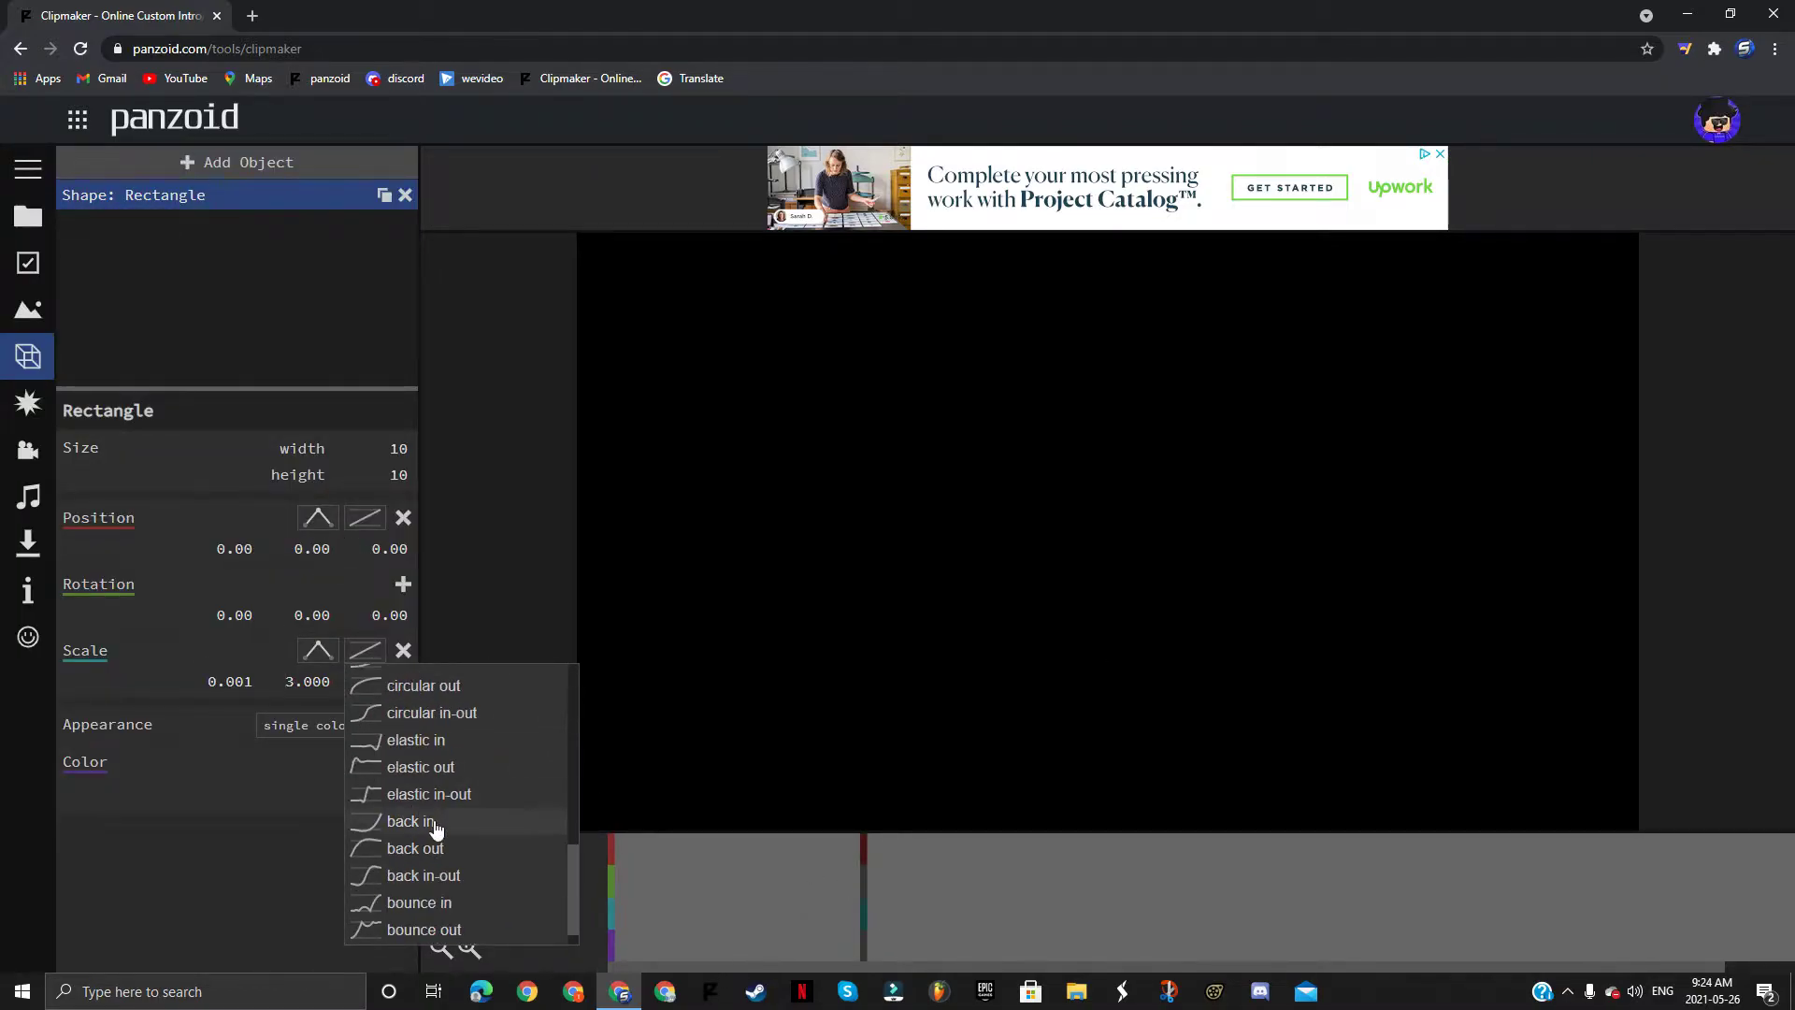
{"action": "scroll", "coordinate": [458, 768], "scroll_direction": "up", "scroll_amount": 1}
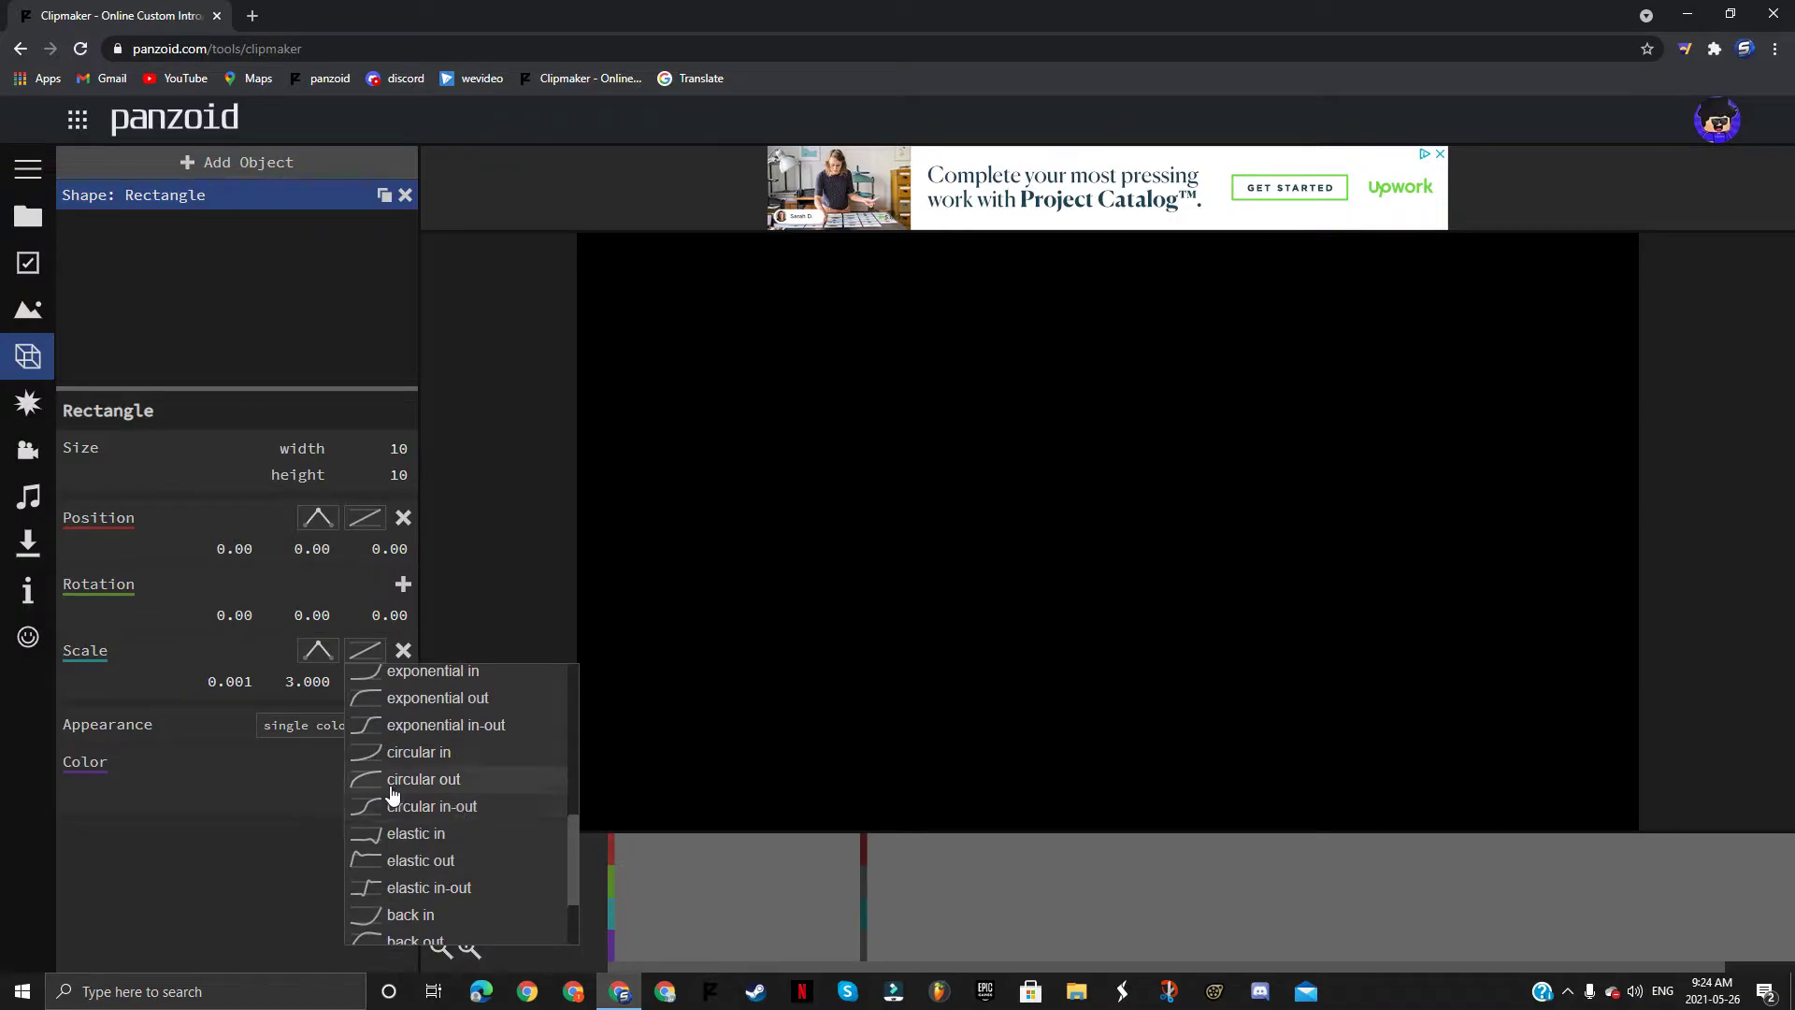
{"action": "left_click", "coordinate": [488, 781]}
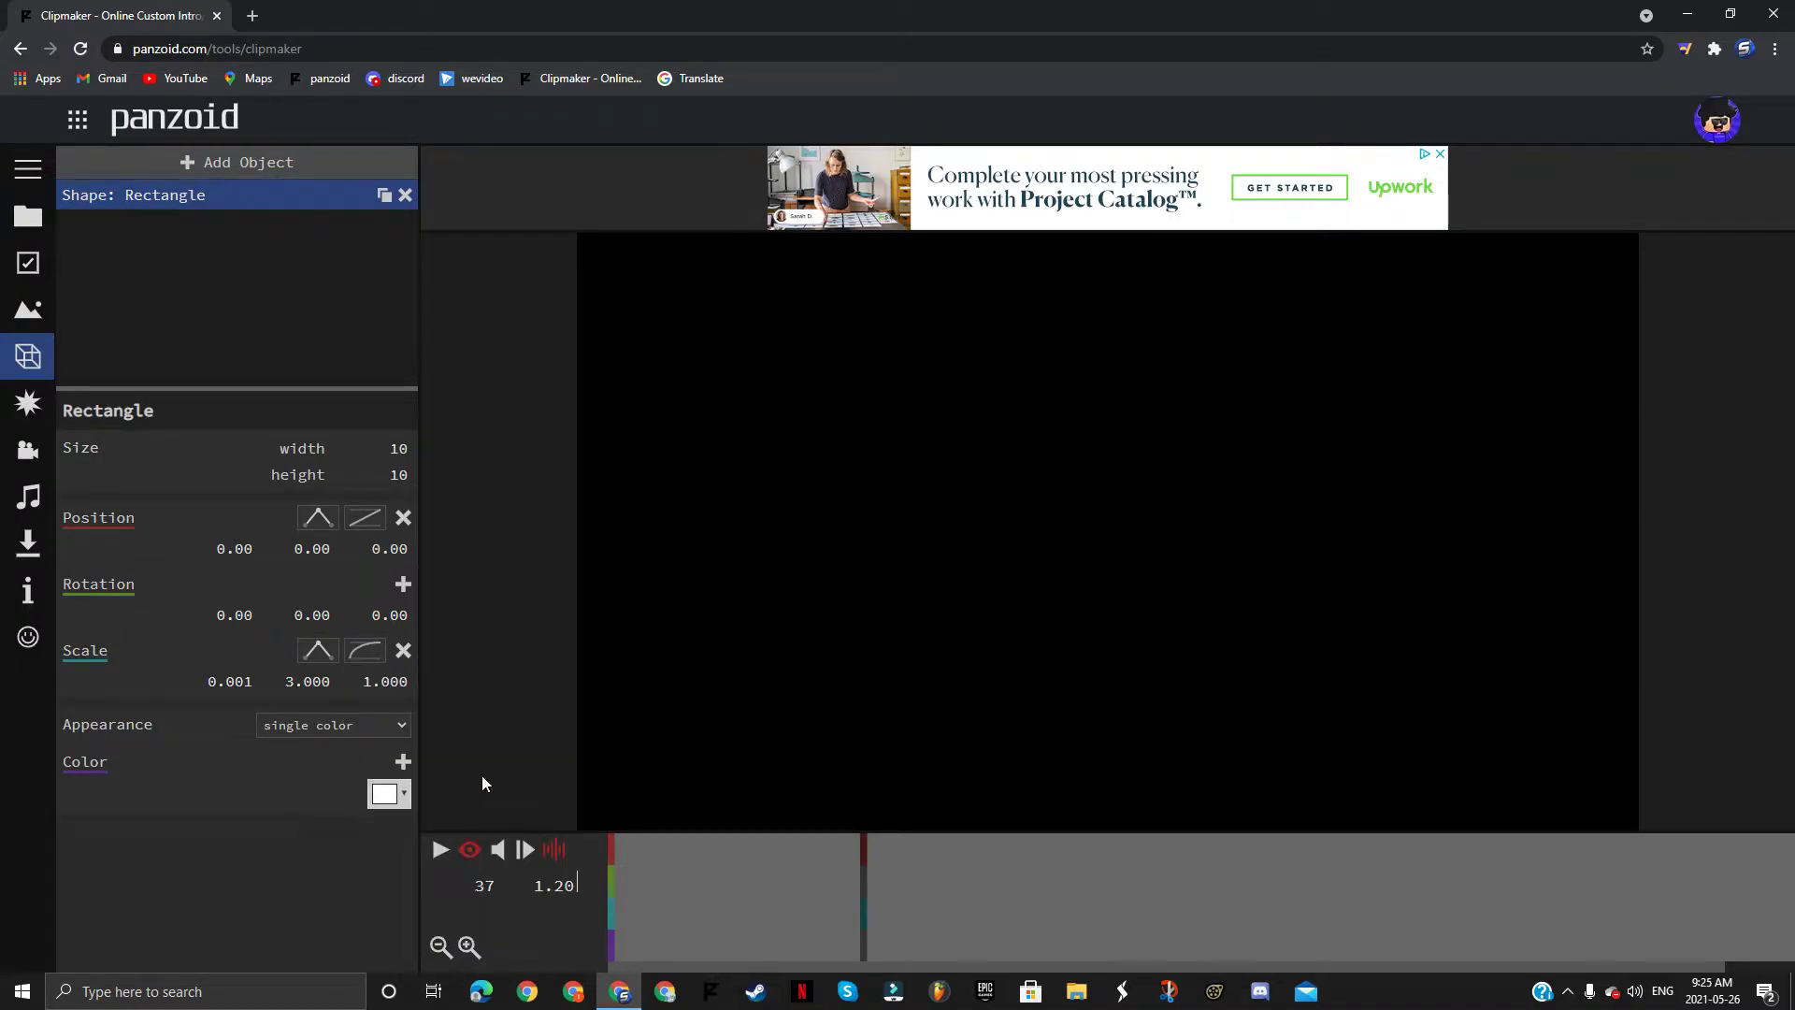
Step: Set the rectangle's Y position at 1.20 s to 40 with circular out easing, and play the animation from the start
{"action": "left_click", "coordinate": [328, 564]}
{"action": "type", "text": "40"}
{"action": "key", "text": "Return"}
{"action": "left_click", "coordinate": [364, 514]}
{"action": "scroll", "coordinate": [421, 729], "scroll_direction": "down", "scroll_amount": 3}
{"action": "left_click", "coordinate": [437, 718]}
{"action": "left_click", "coordinate": [368, 523]}
{"action": "left_click", "coordinate": [432, 714]}
{"action": "left_click_drag", "start_coordinate": [819, 861], "coordinate": [609, 855]}
{"action": "left_click", "coordinate": [441, 849]}
{"action": "key", "text": "space"}
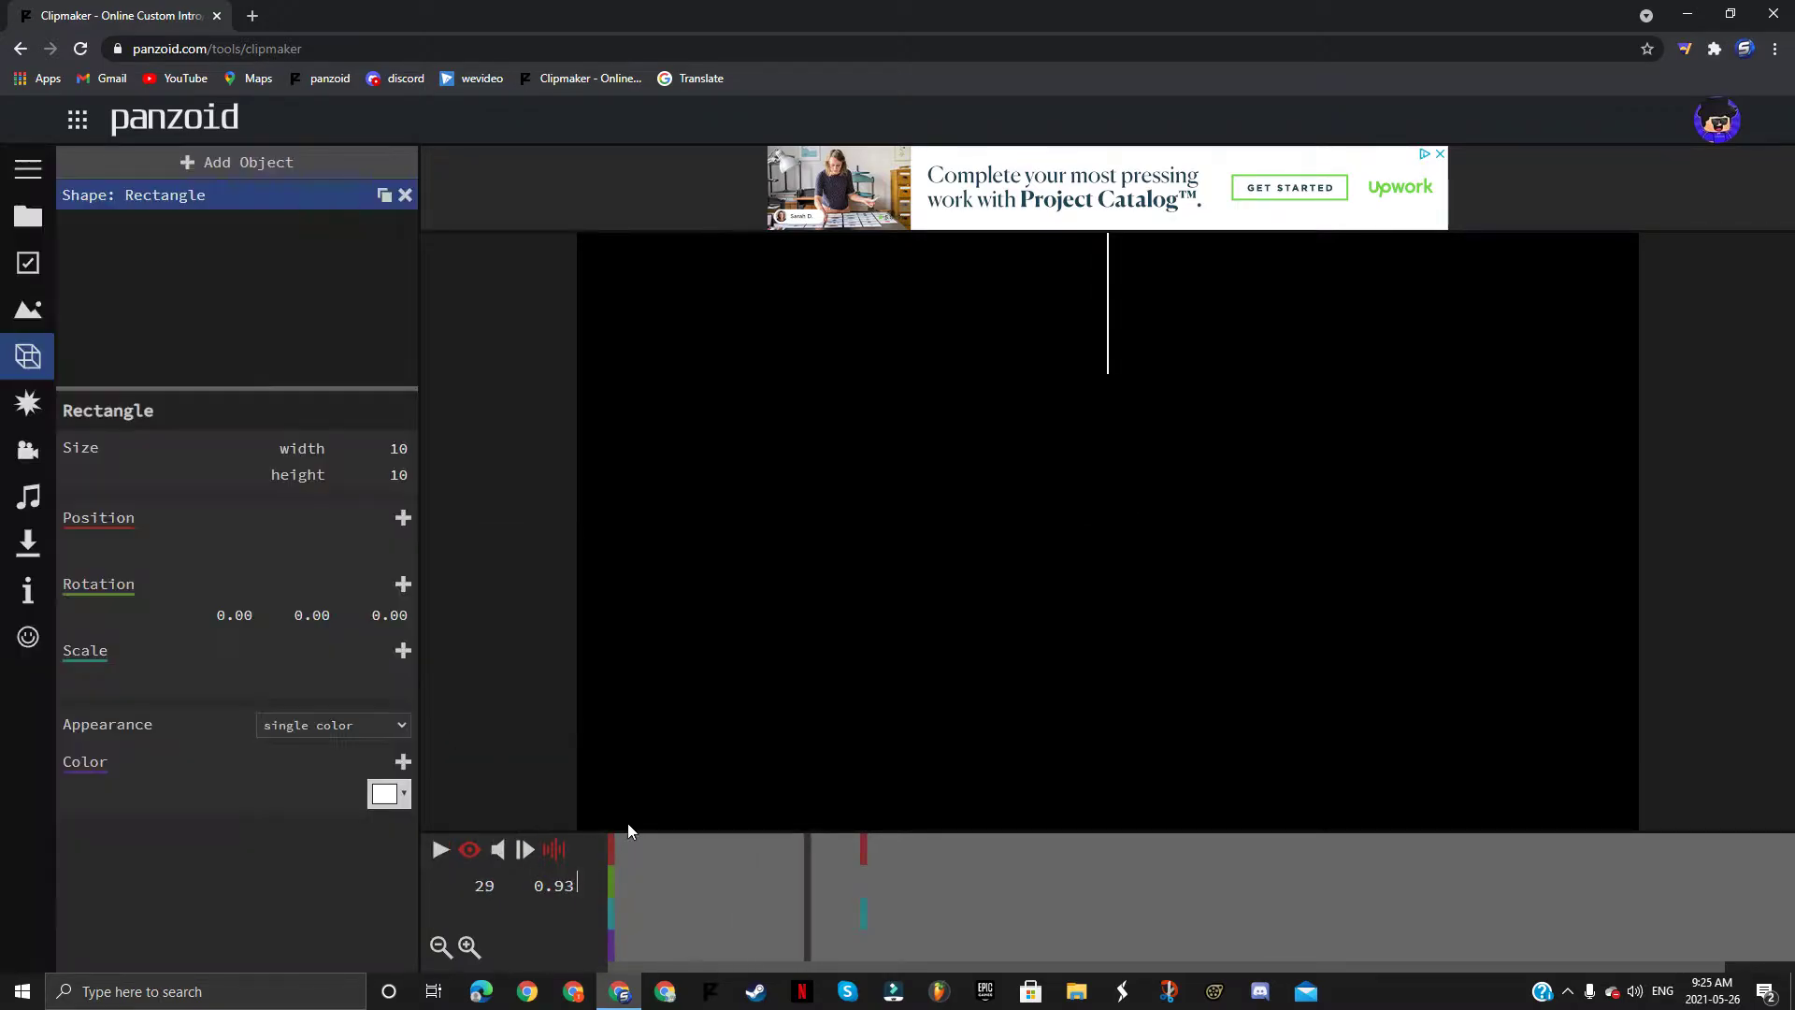
Step: Try a Y position of 35 for the rectangle at 1.20 s and play the animation
{"action": "left_click_drag", "start_coordinate": [806, 883], "coordinate": [868, 885]}
{"action": "left_click", "coordinate": [312, 552]}
{"action": "key", "text": "Return"}
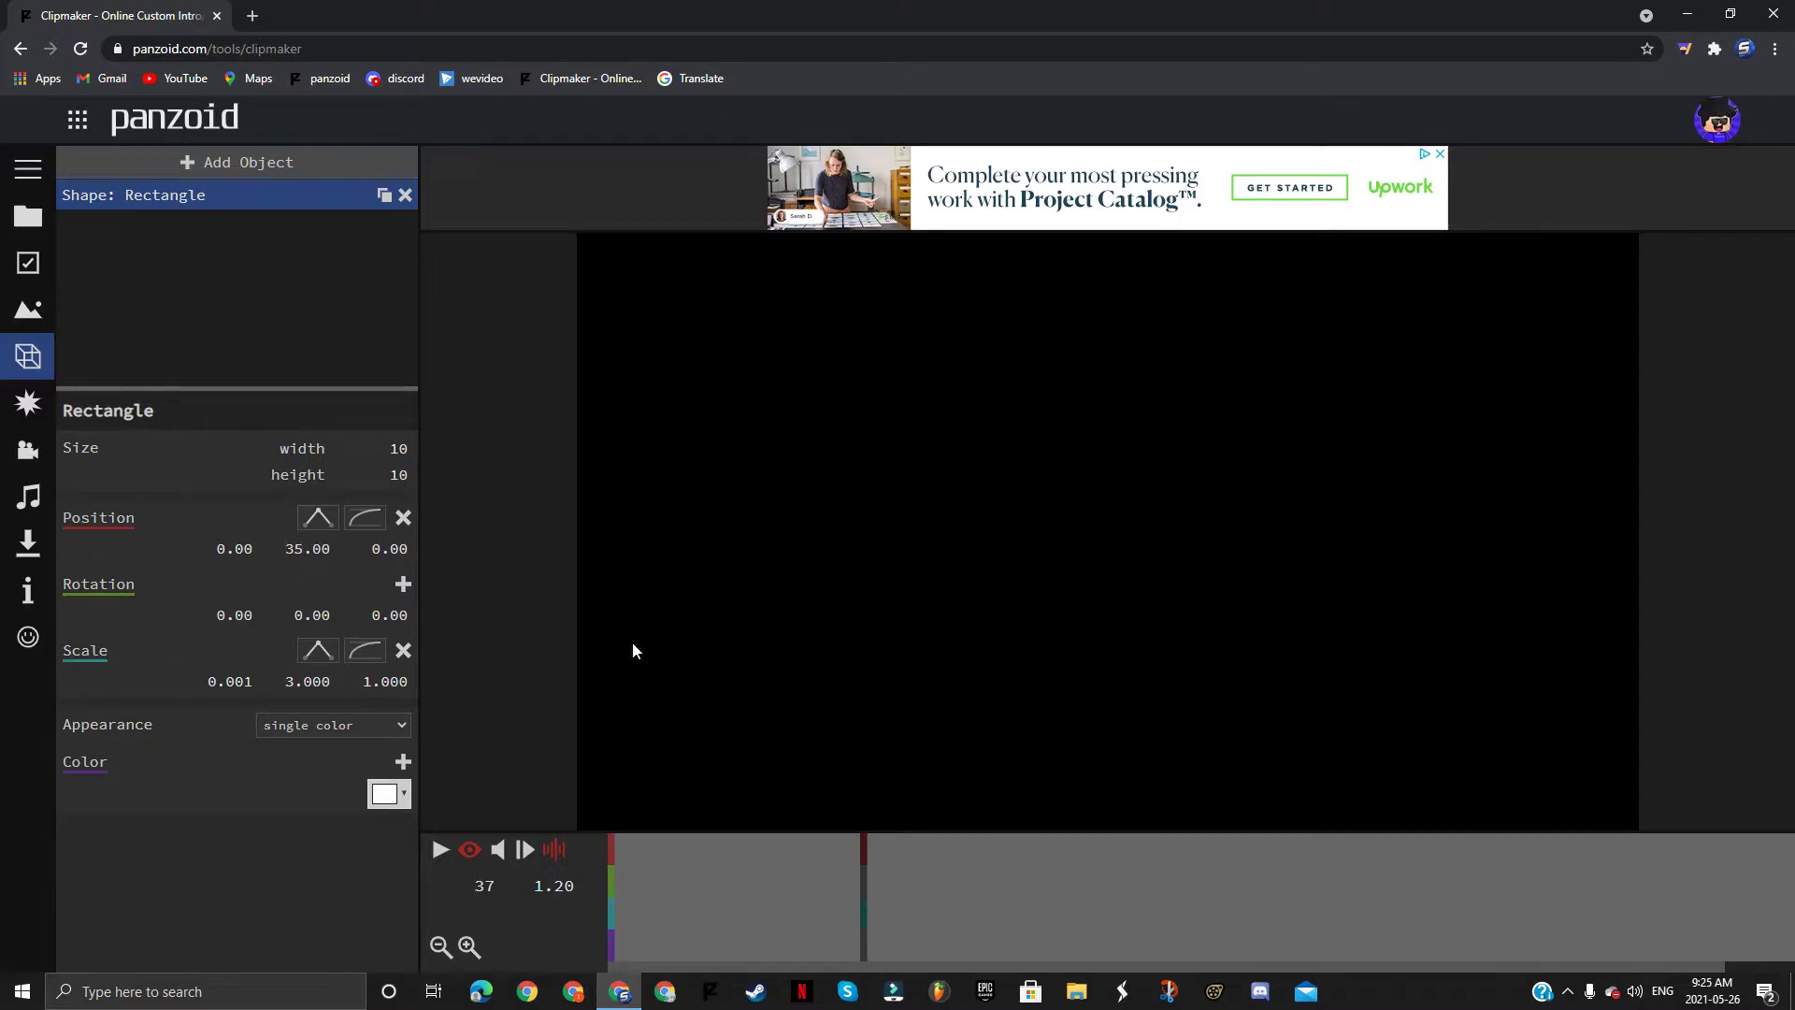
{"action": "key", "text": "space"}
{"action": "key", "text": "space"}
{"action": "key", "text": "space"}
{"action": "key", "text": "space"}
Step: Set the rectangle's Y position at 1.20 s to 40, review the animation, and return the playhead to the start
{"action": "left_click_drag", "start_coordinate": [855, 880], "coordinate": [864, 882]}
{"action": "left_click", "coordinate": [313, 549]}
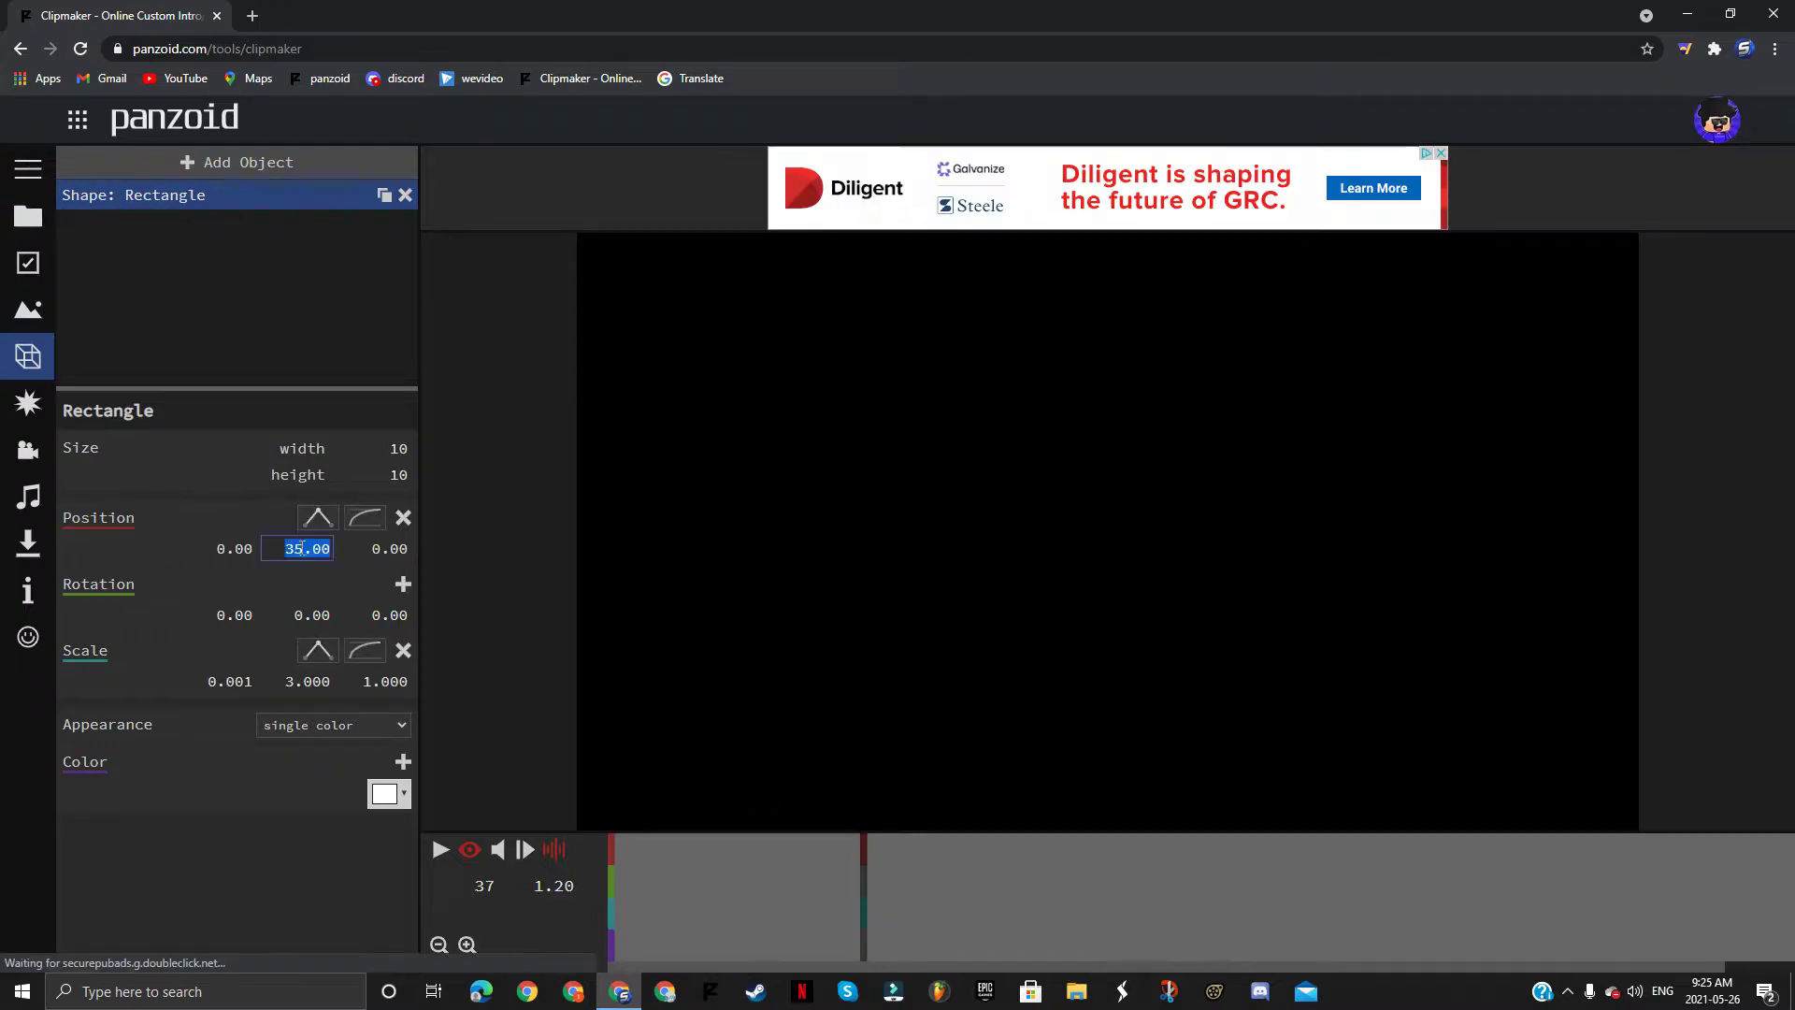
{"action": "type", "text": "40"}
{"action": "key", "text": "Return"}
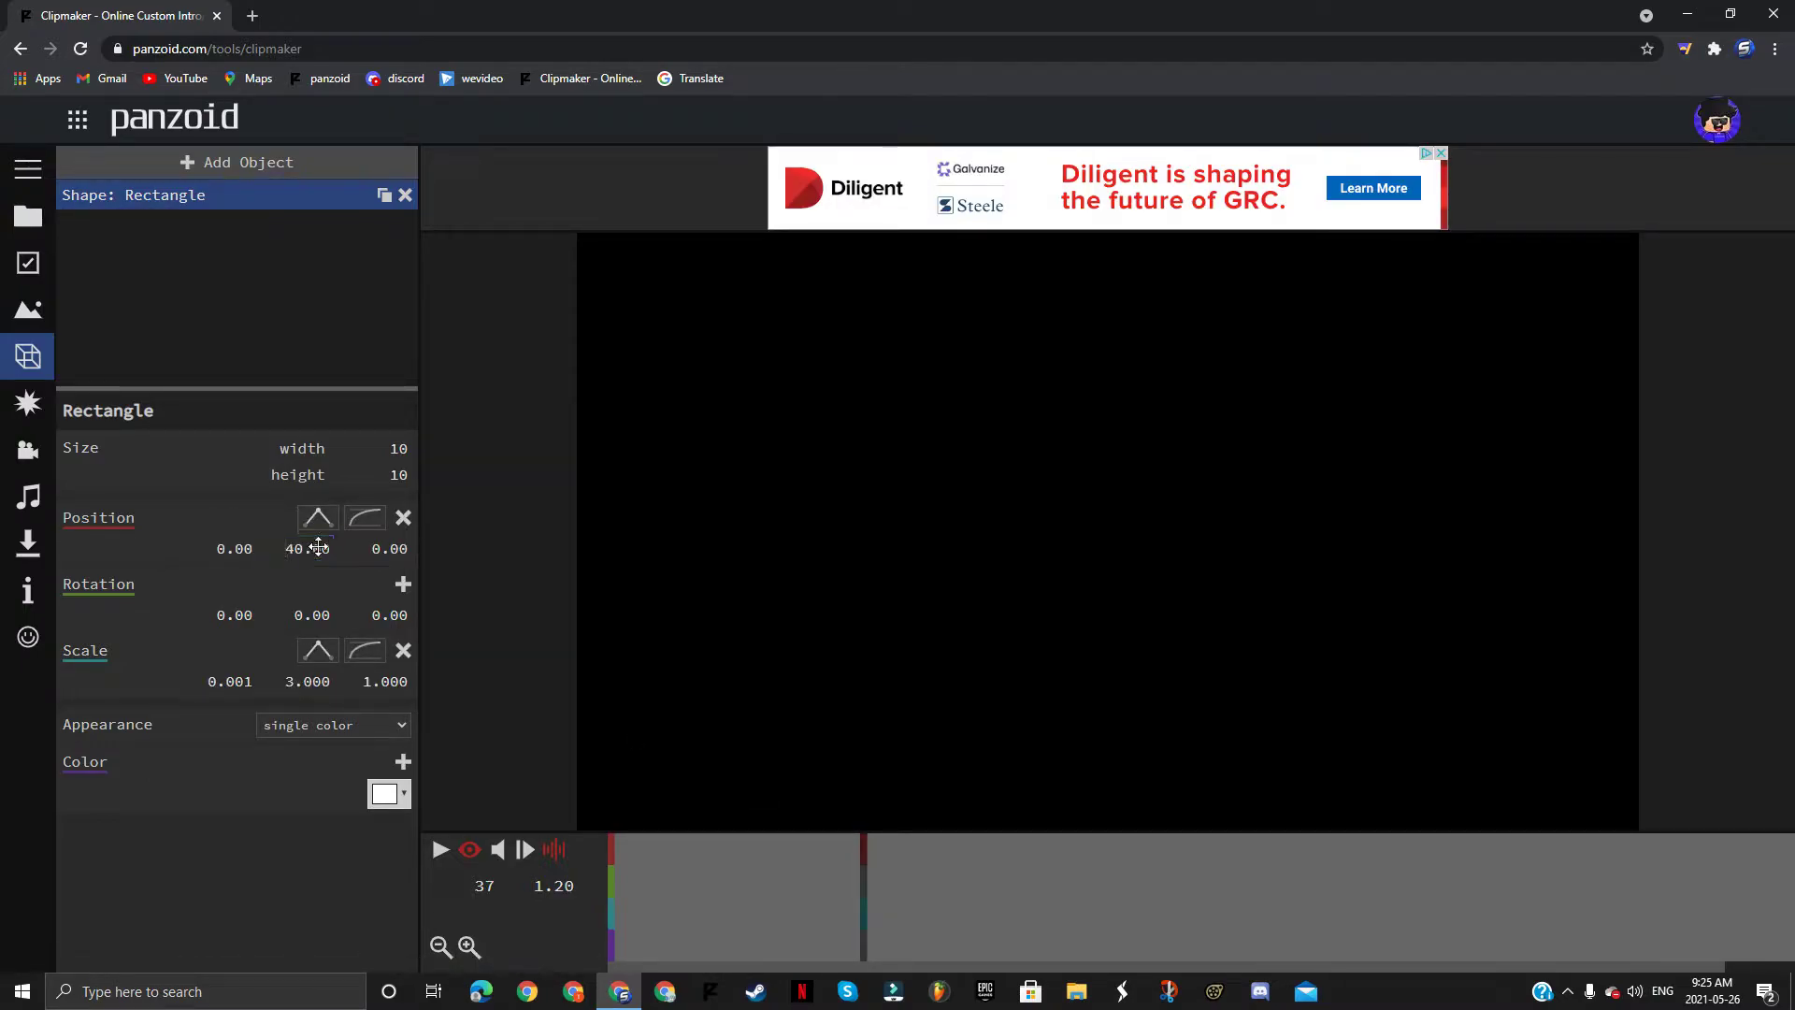
{"action": "left_click", "coordinate": [651, 874]}
{"action": "key", "text": "space"}
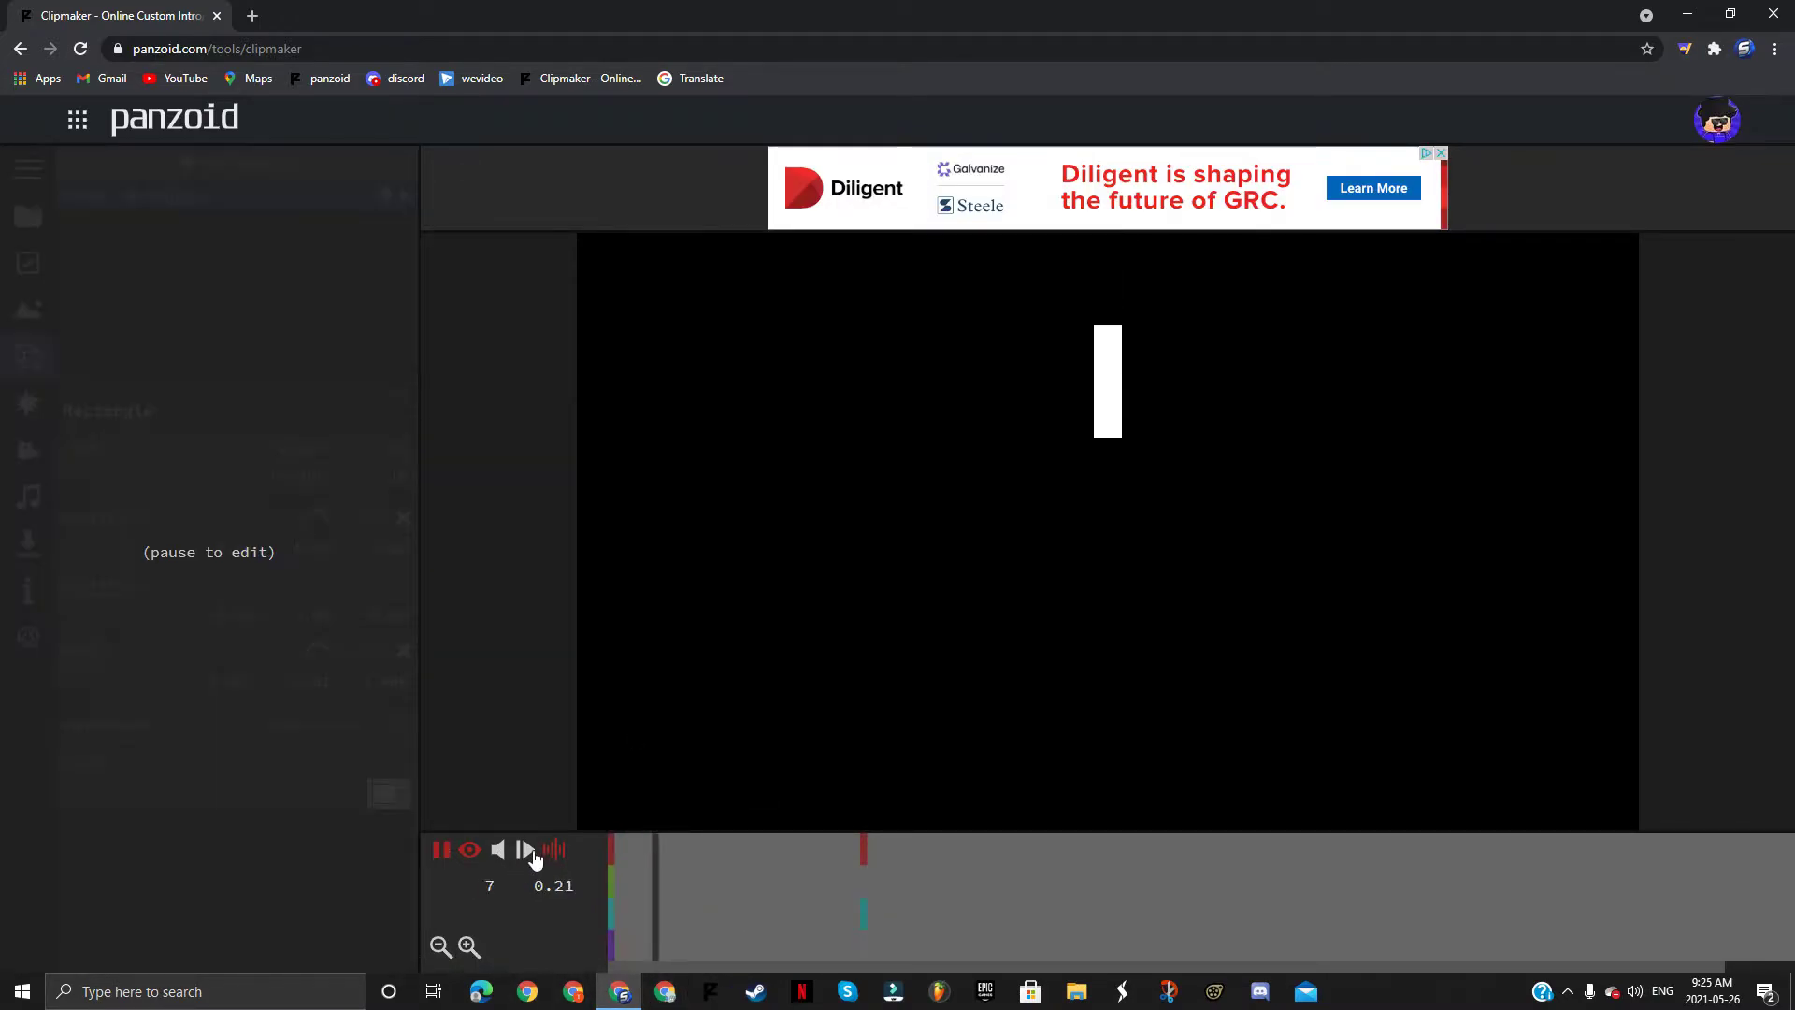
{"action": "key", "text": "space"}
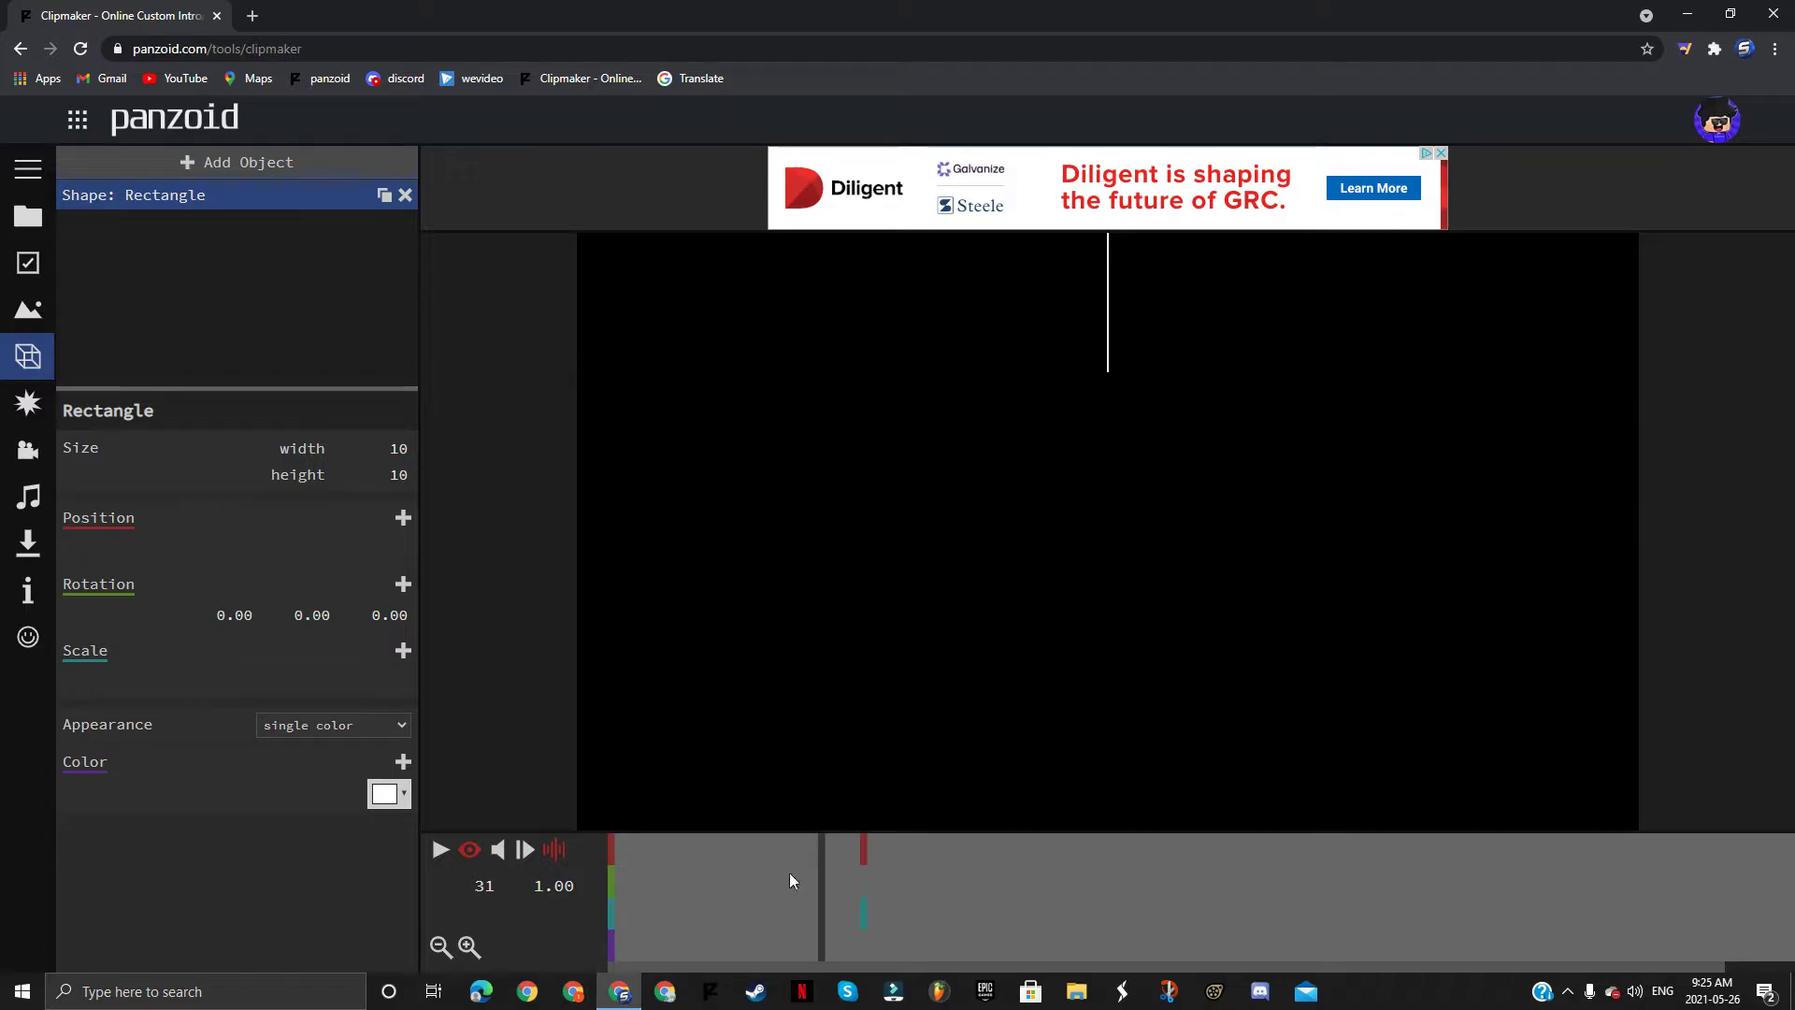
{"action": "left_click_drag", "start_coordinate": [840, 907], "coordinate": [655, 851]}
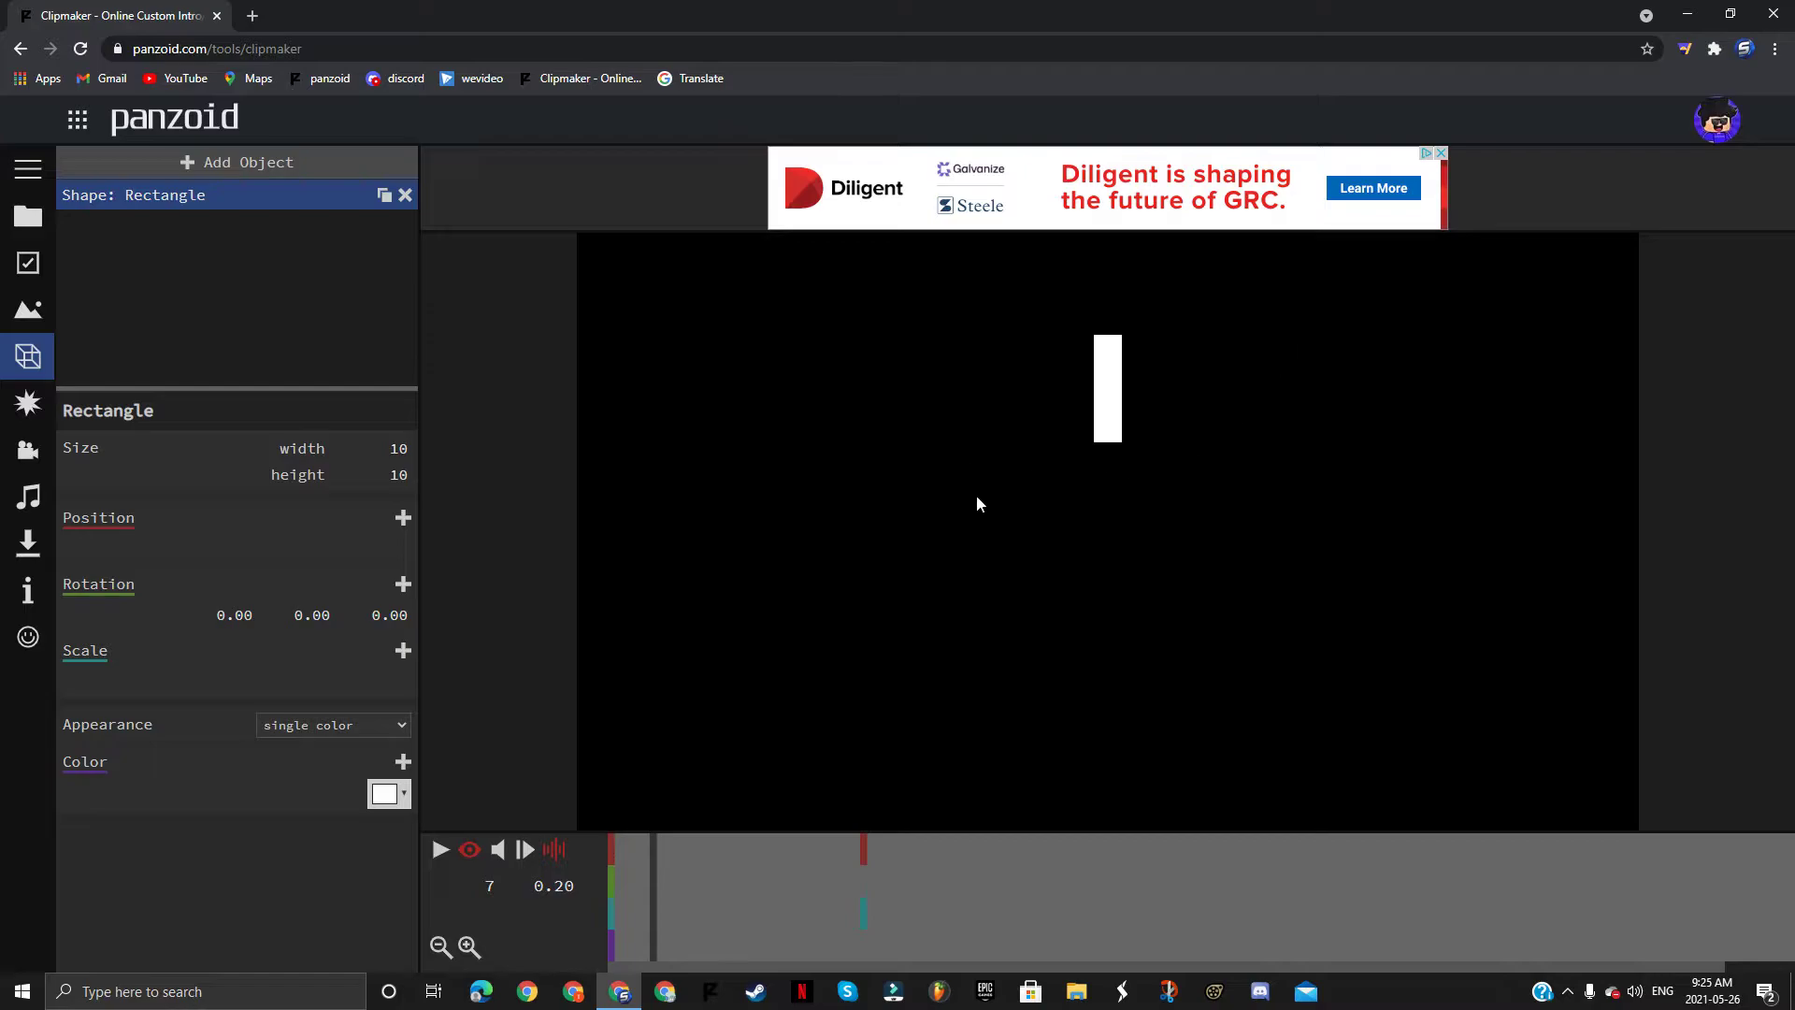
{"action": "left_click_drag", "start_coordinate": [700, 873], "coordinate": [572, 860]}
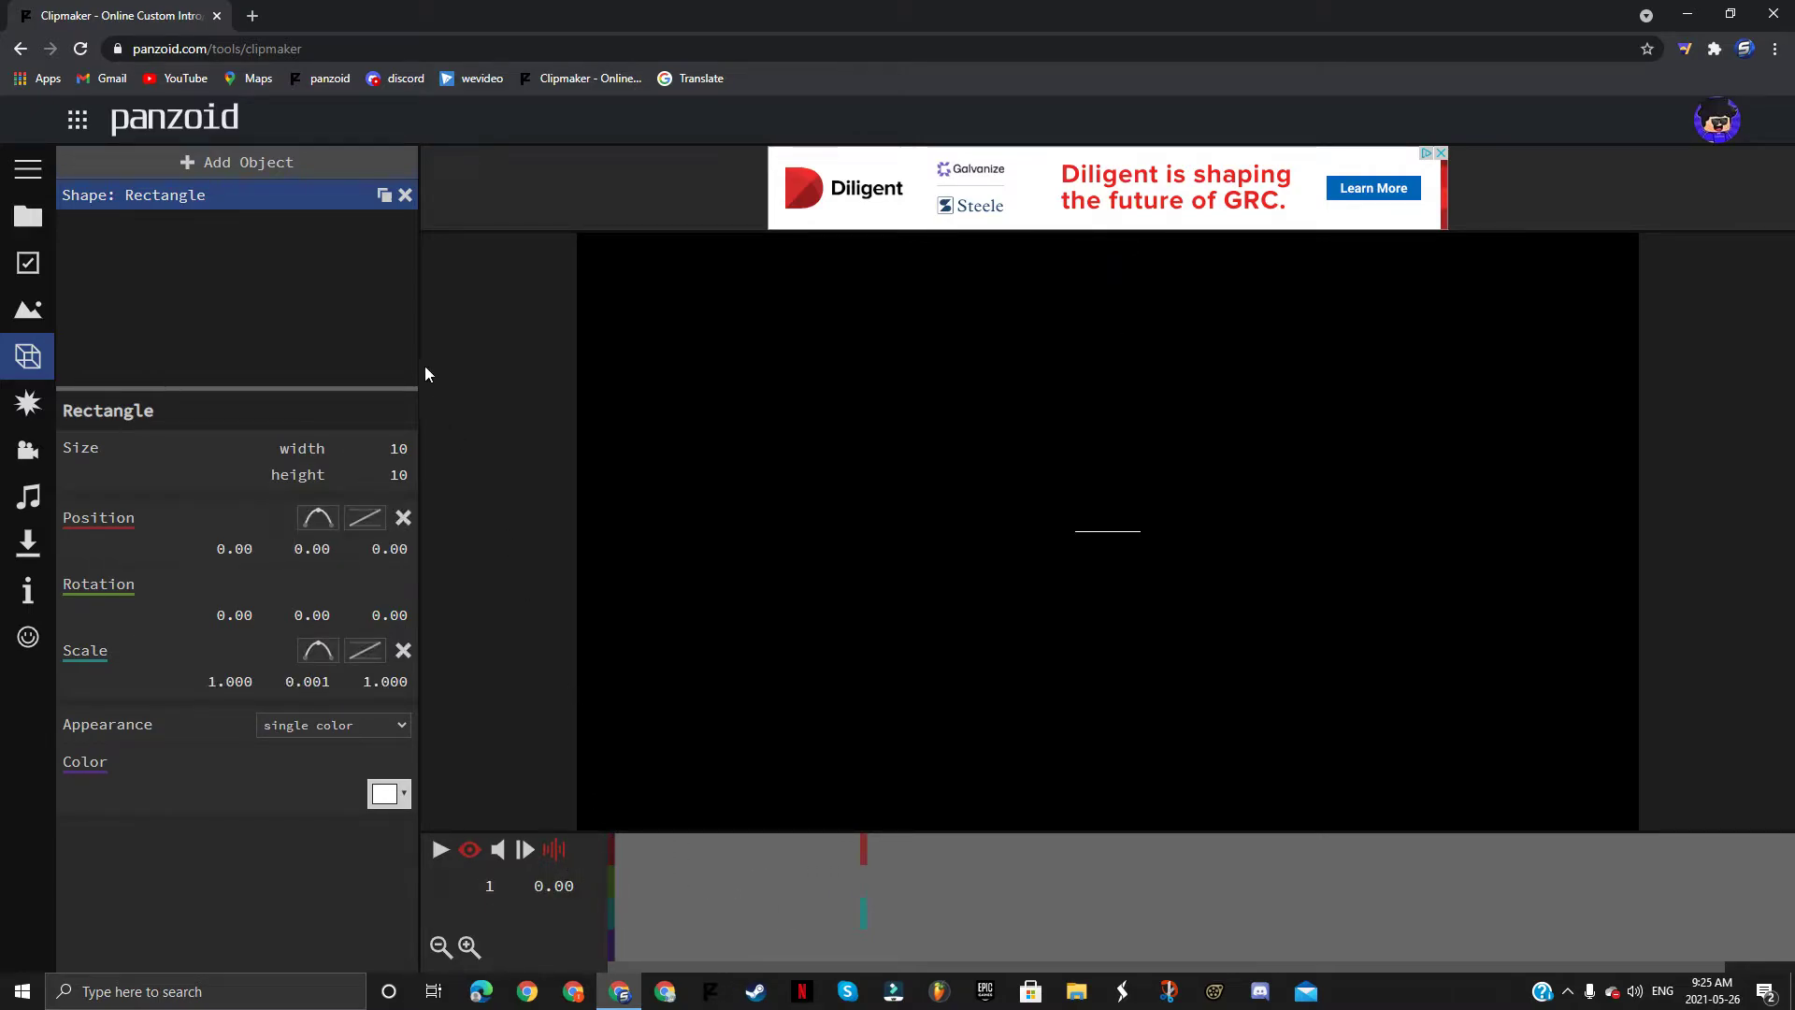
Step: Add a new group, move the rectangle into it, and select the group
{"action": "left_click", "coordinate": [238, 161]}
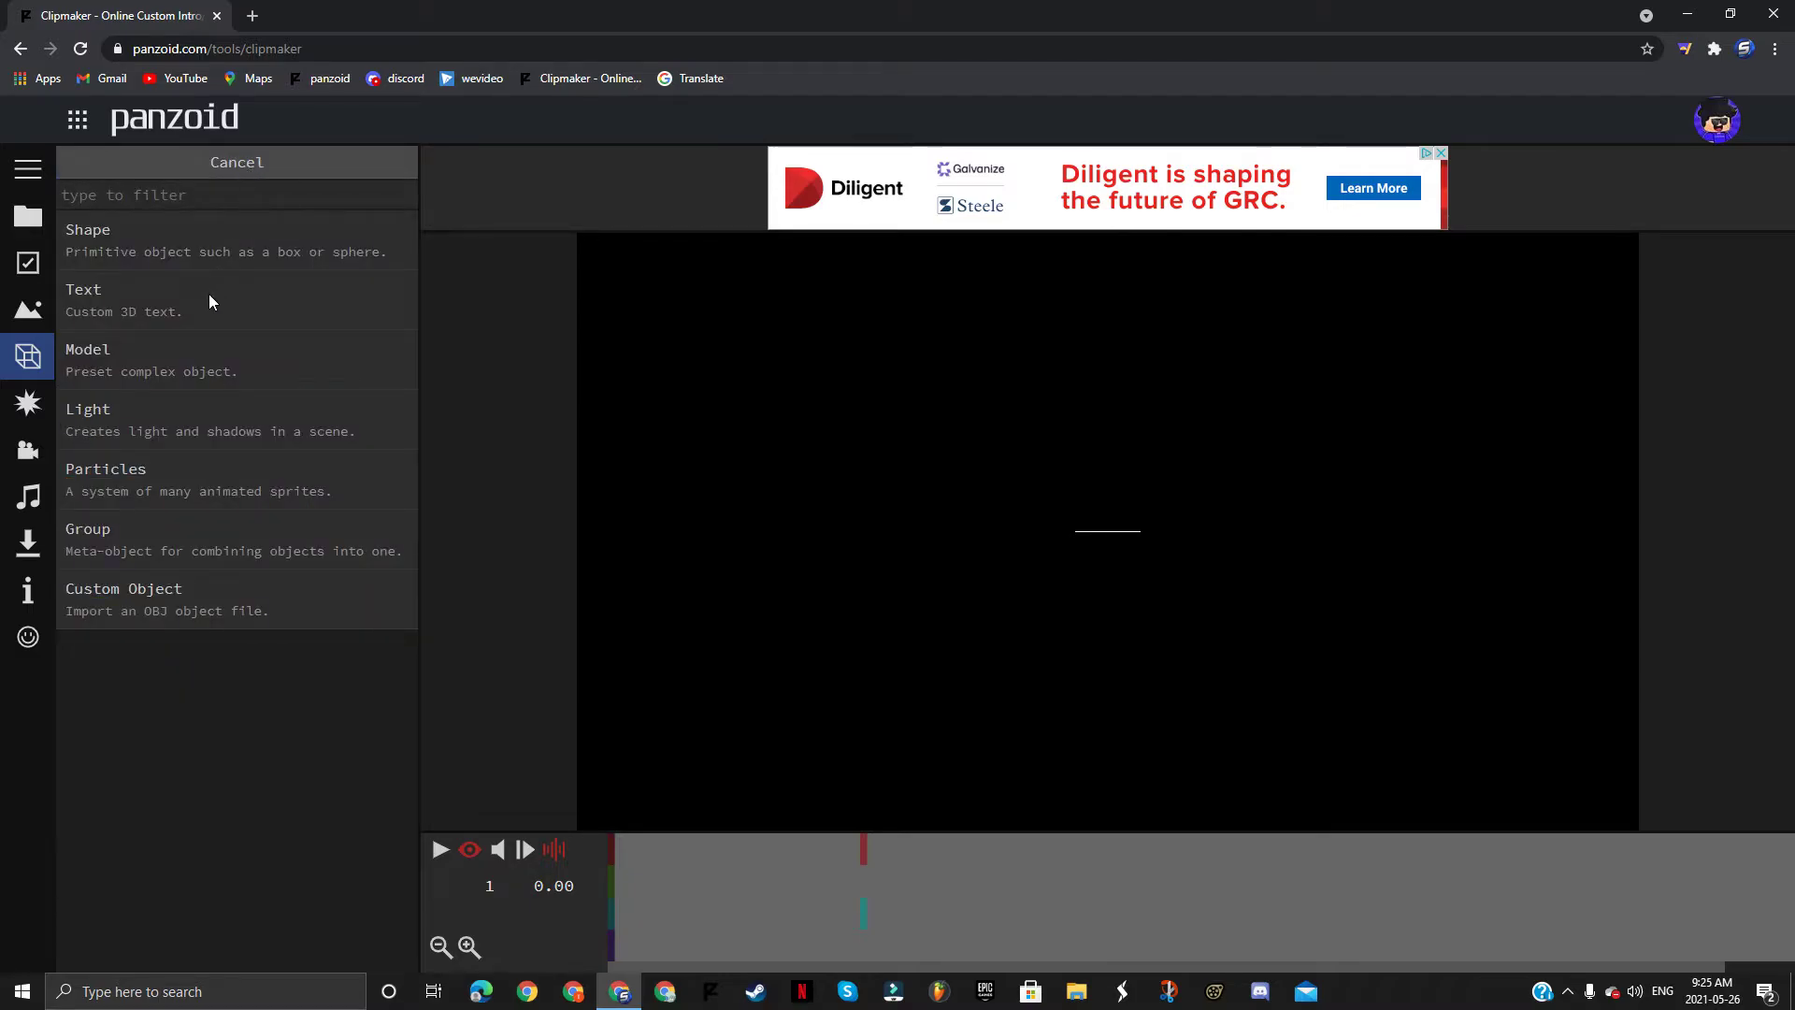
{"action": "left_click", "coordinate": [174, 527]}
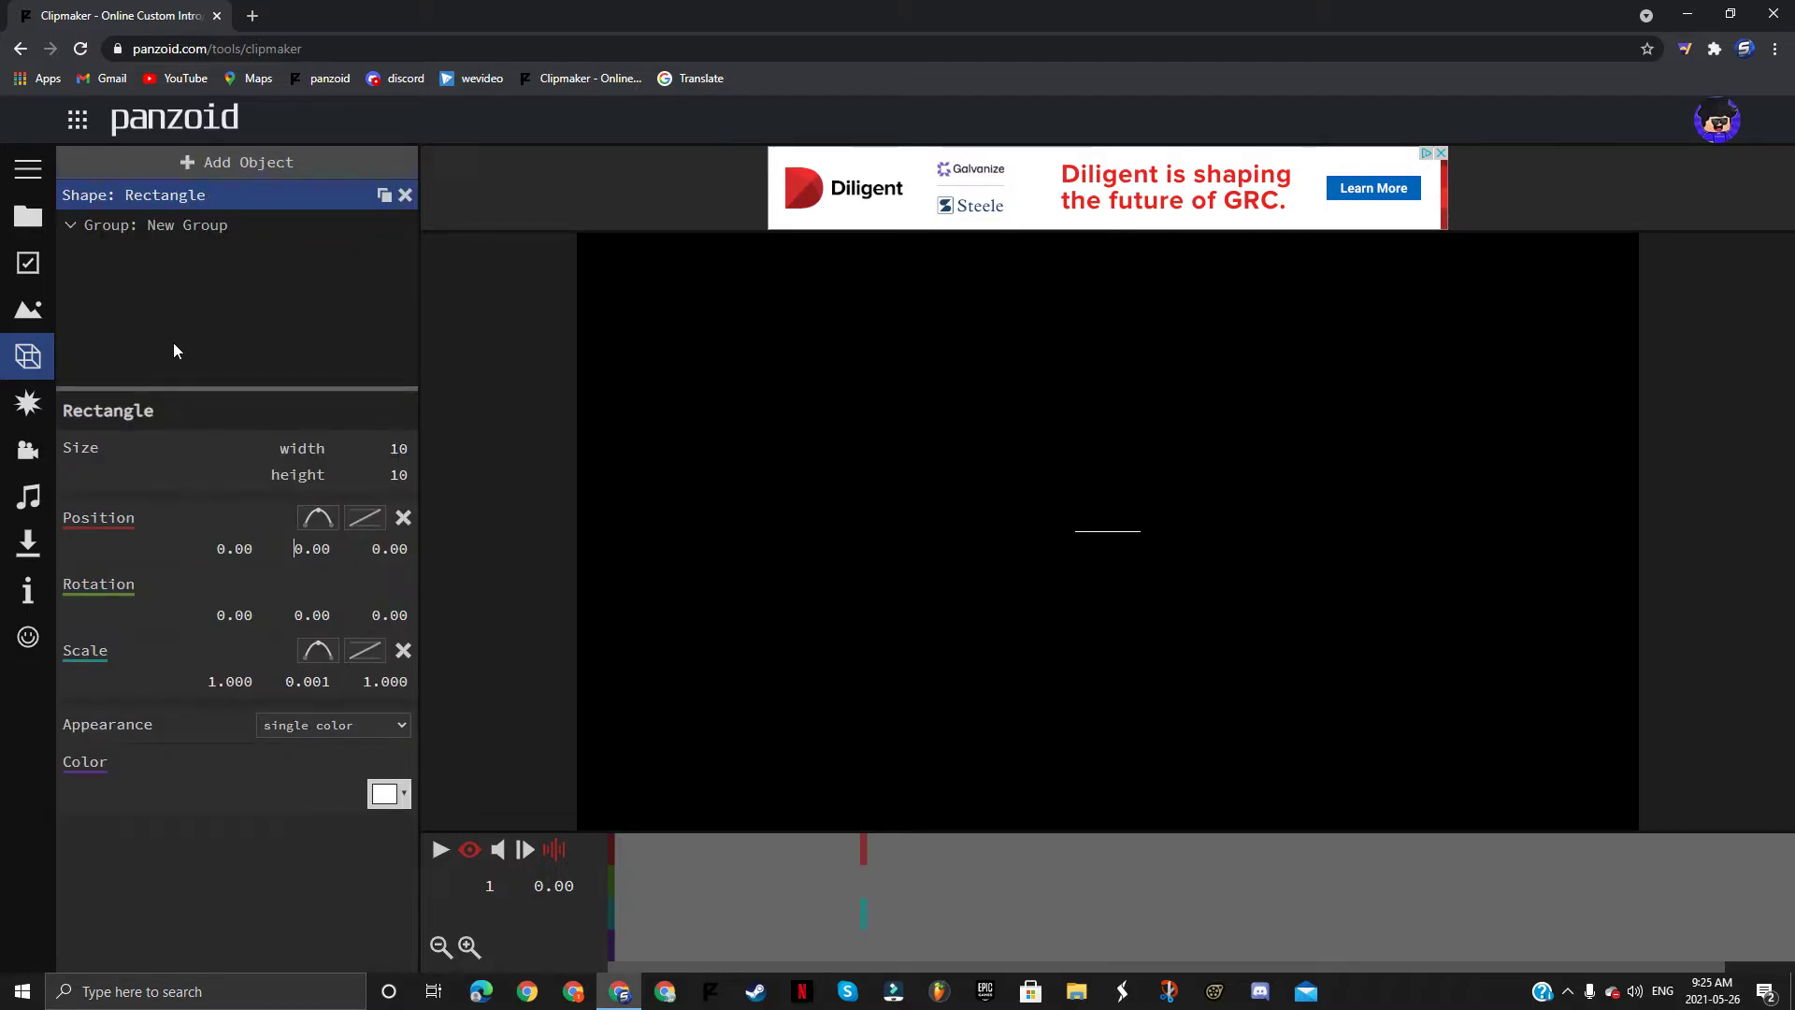
{"action": "left_click_drag", "start_coordinate": [191, 193], "coordinate": [178, 221]}
{"action": "left_click", "coordinate": [174, 200]}
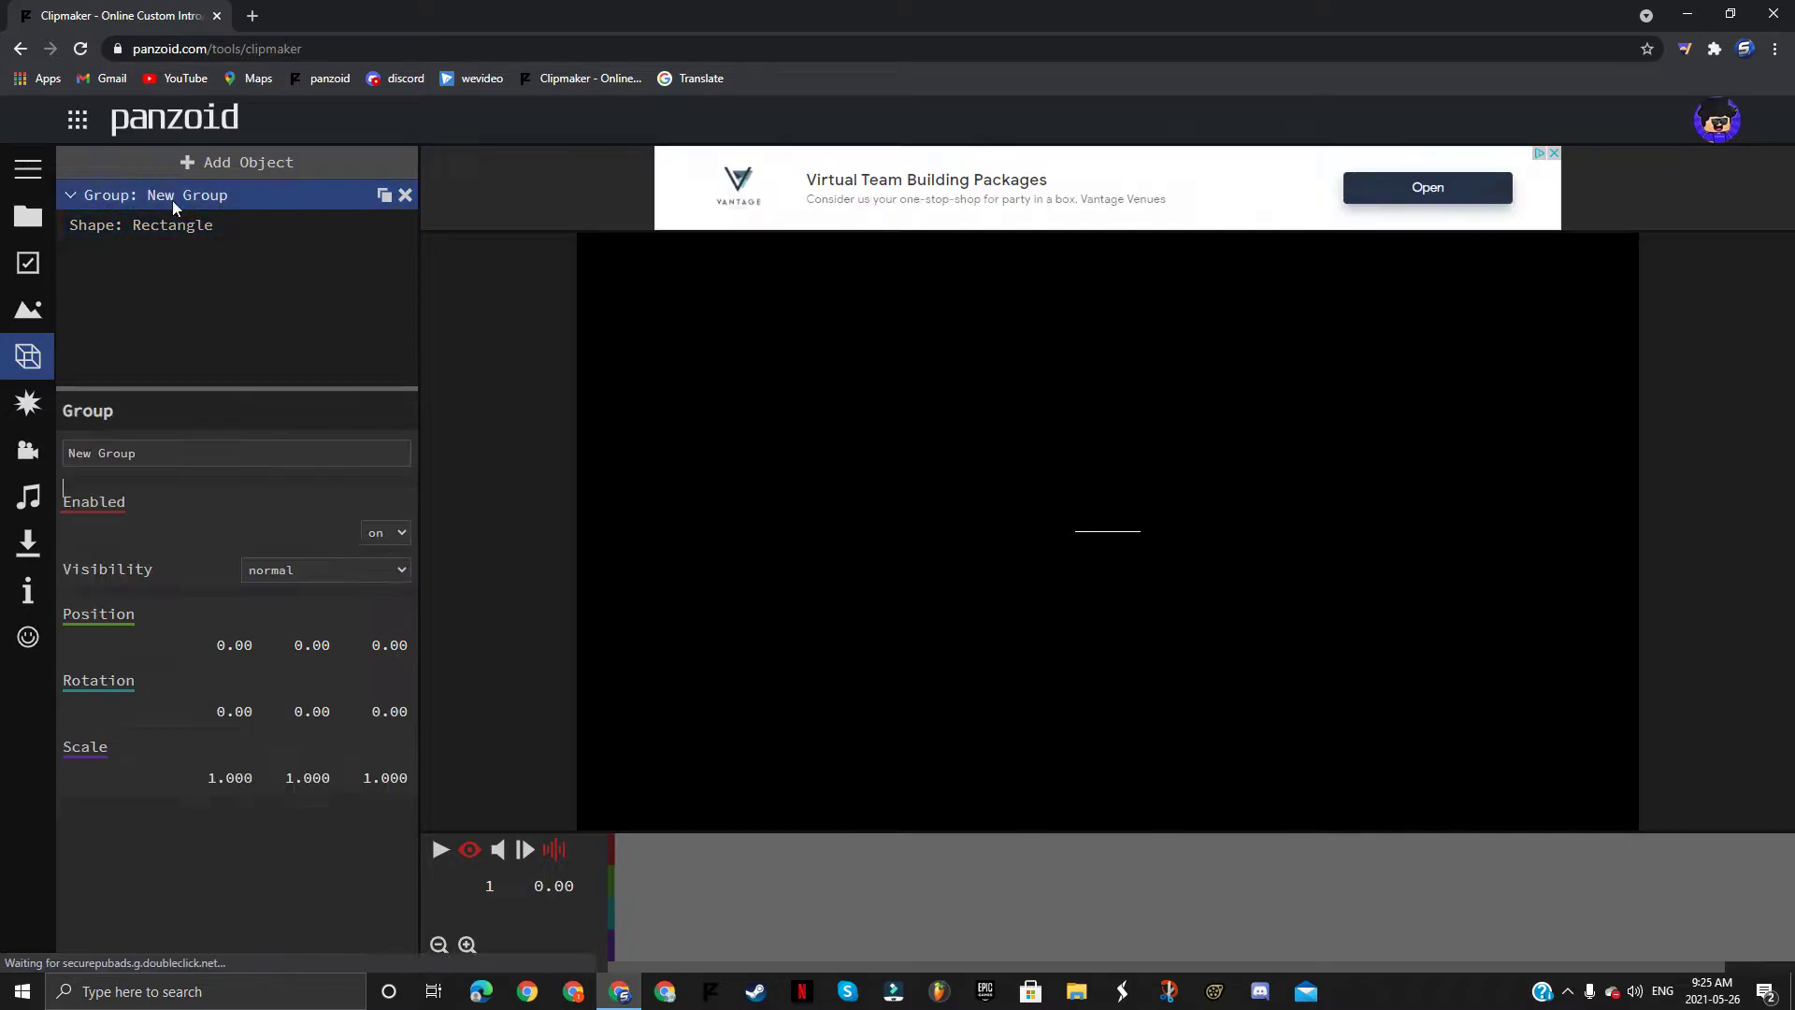
Step: Collapse and duplicate the group, set the copy's Z rotation to 45, and play the animation
{"action": "left_click", "coordinate": [100, 195]}
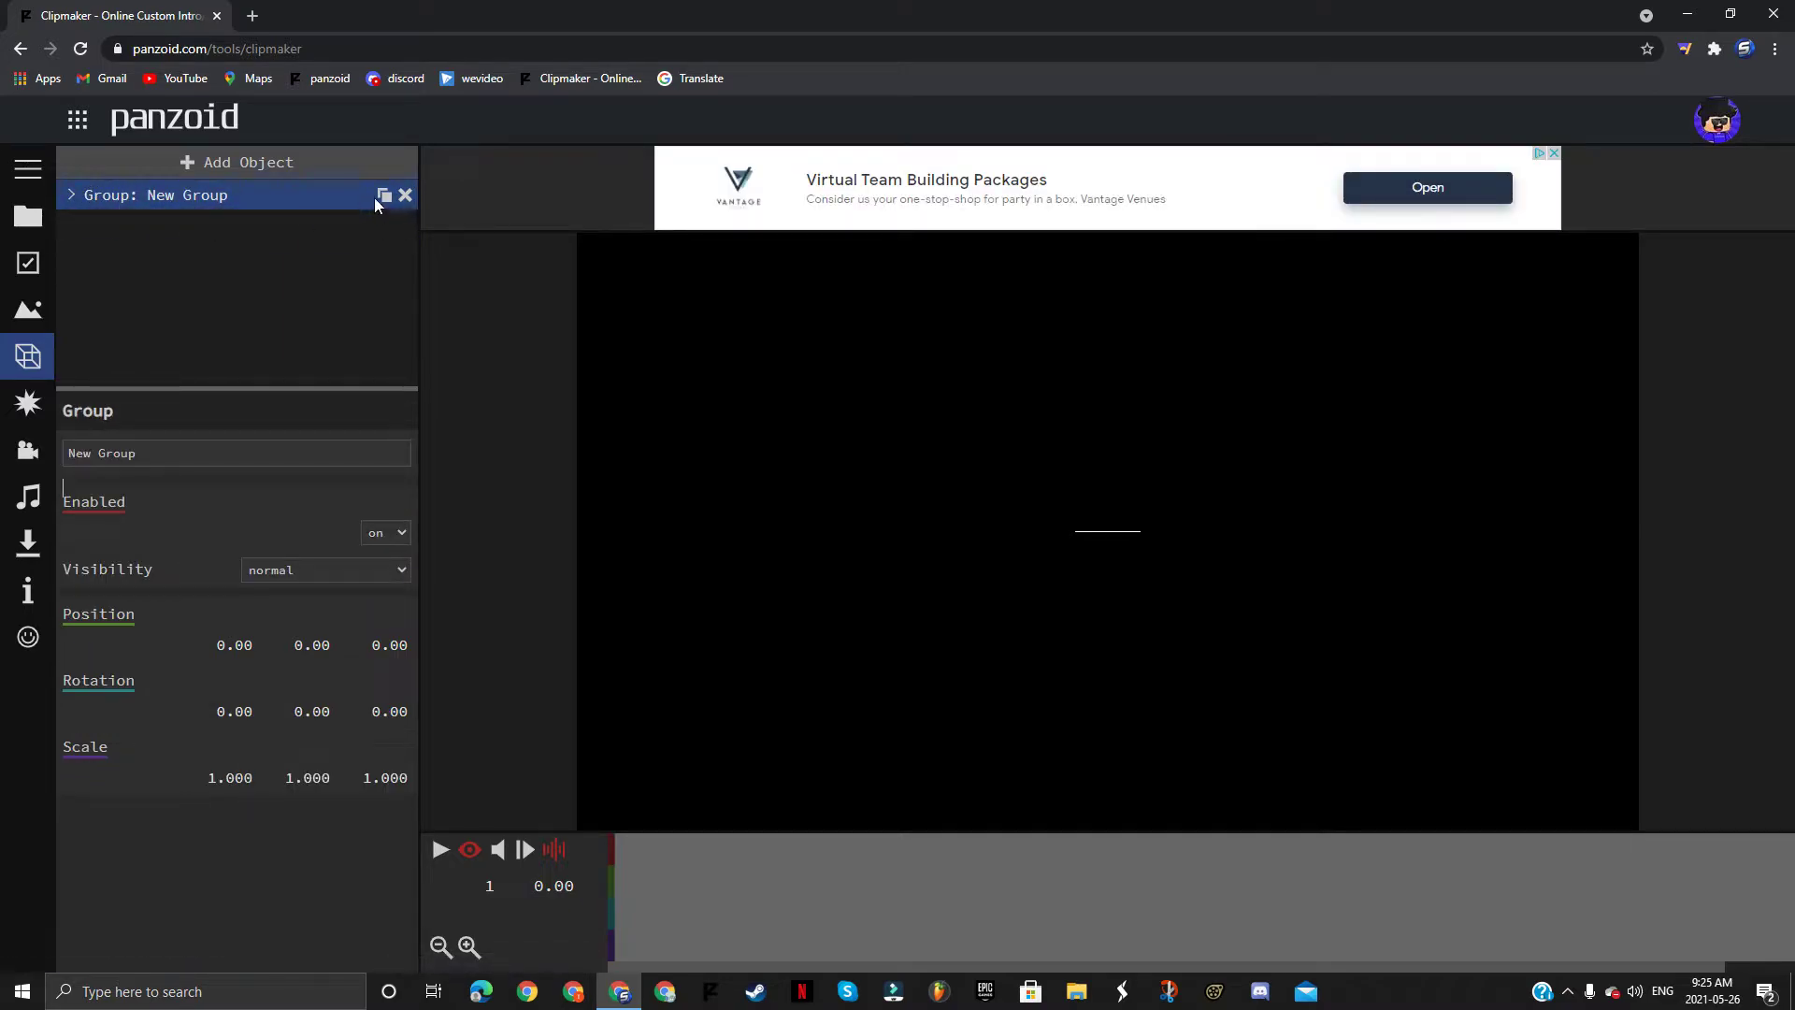
{"action": "left_click", "coordinate": [383, 196]}
{"action": "left_click", "coordinate": [253, 221]}
{"action": "left_click", "coordinate": [81, 224]}
{"action": "left_click", "coordinate": [402, 710]}
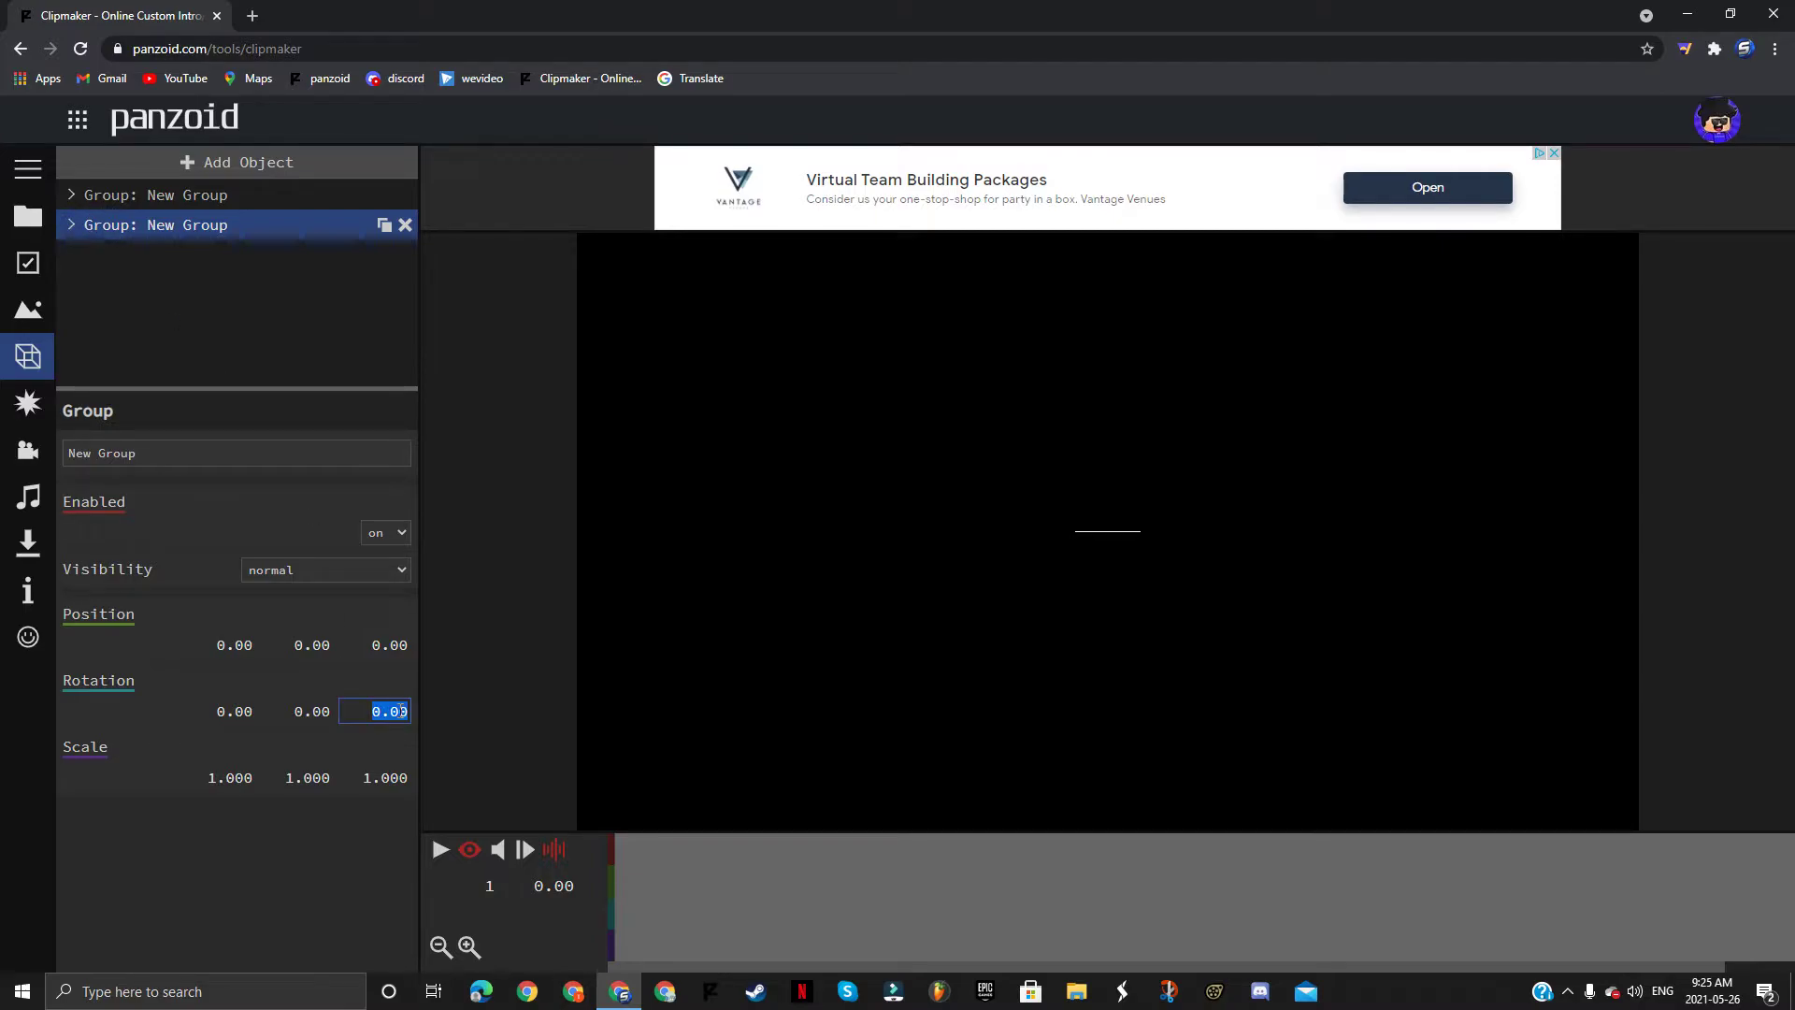
{"action": "type", "text": "90"}
{"action": "key", "text": "Return"}
{"action": "key", "text": "space"}
{"action": "key", "text": "space"}
{"action": "key", "text": "space"}
{"action": "key", "text": "space"}
Step: Duplicate the rotated group, collapse the copy, set its Z rotation to -45, and play the animation from the start
{"action": "left_click", "coordinate": [386, 226]}
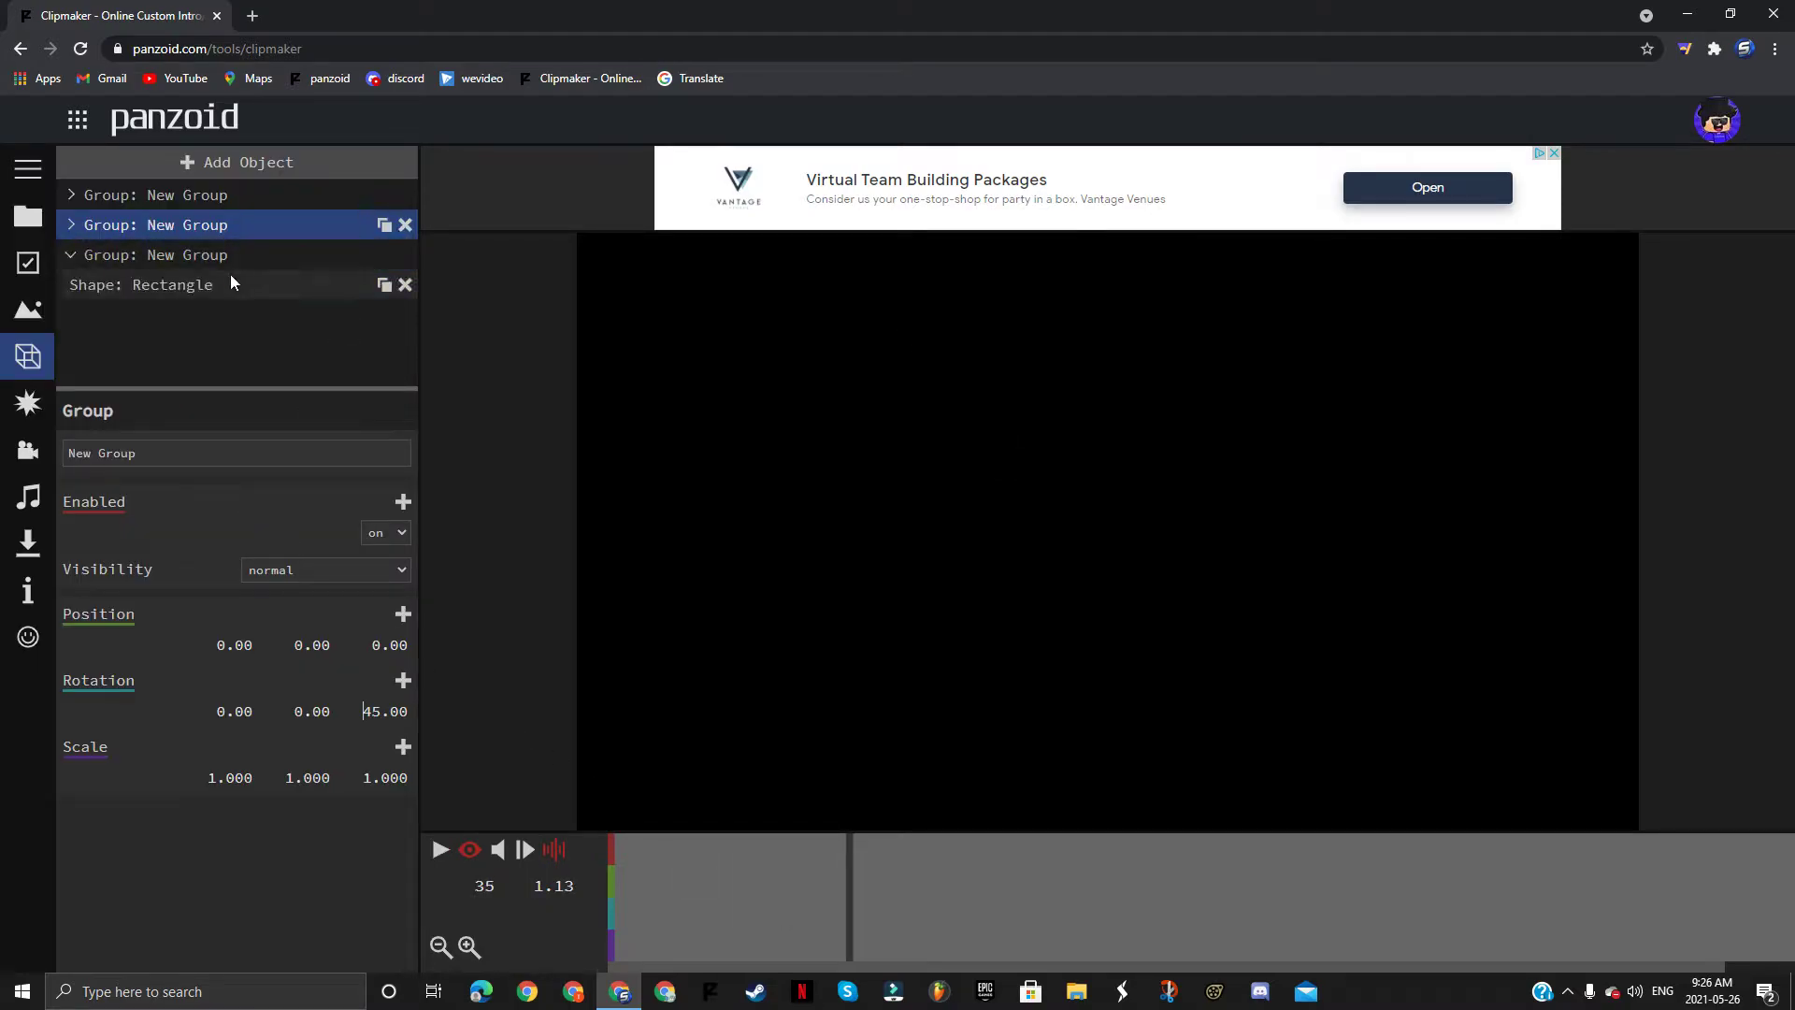
{"action": "left_click", "coordinate": [77, 262]}
{"action": "left_click", "coordinate": [75, 265]}
{"action": "left_click", "coordinate": [390, 718]}
{"action": "key", "text": "BackSpace"}
{"action": "type", "text": "-45"}
{"action": "key", "text": "Return"}
{"action": "left_click_drag", "start_coordinate": [754, 896], "coordinate": [586, 927]}
{"action": "key", "text": "space"}
{"action": "key", "text": "space"}
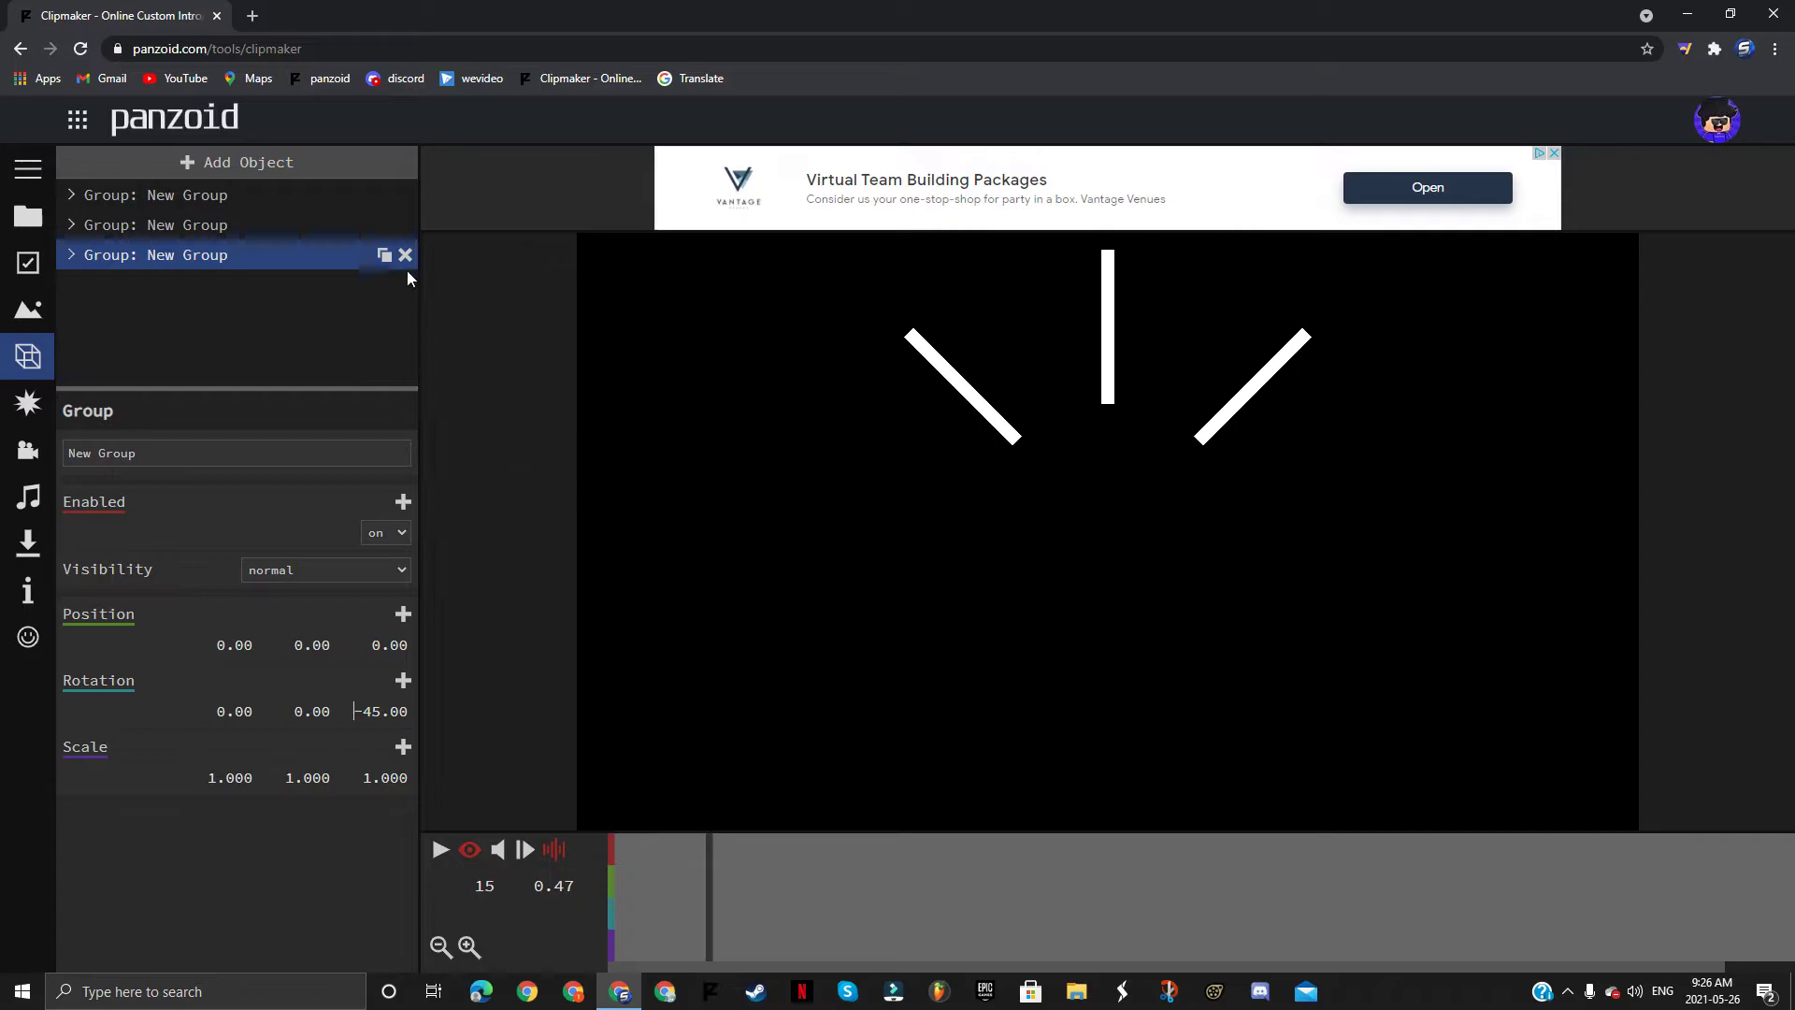
Step: Duplicate the last group, collapse the copy, and set its Z rotation to 90
{"action": "left_click", "coordinate": [384, 255]}
{"action": "left_click", "coordinate": [123, 284]}
{"action": "left_click", "coordinate": [73, 285]}
{"action": "left_click", "coordinate": [393, 719]}
{"action": "type", "text": "90"}
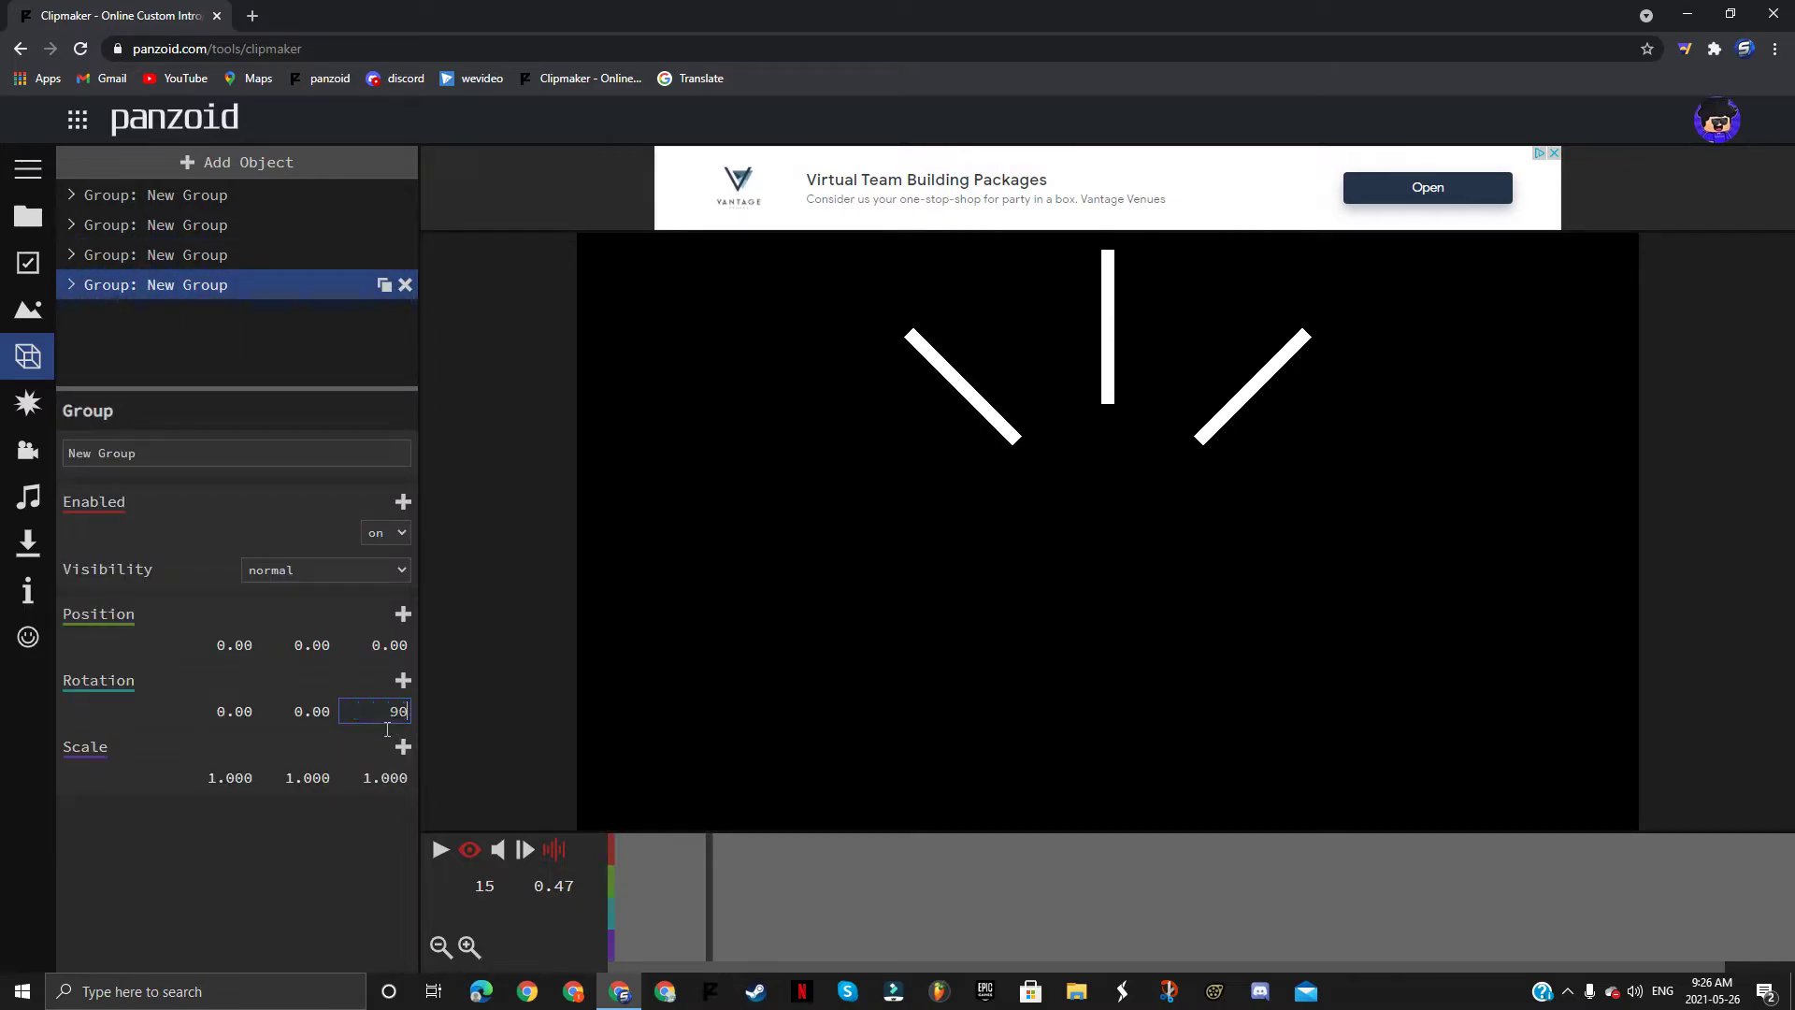
{"action": "key", "text": "Return"}
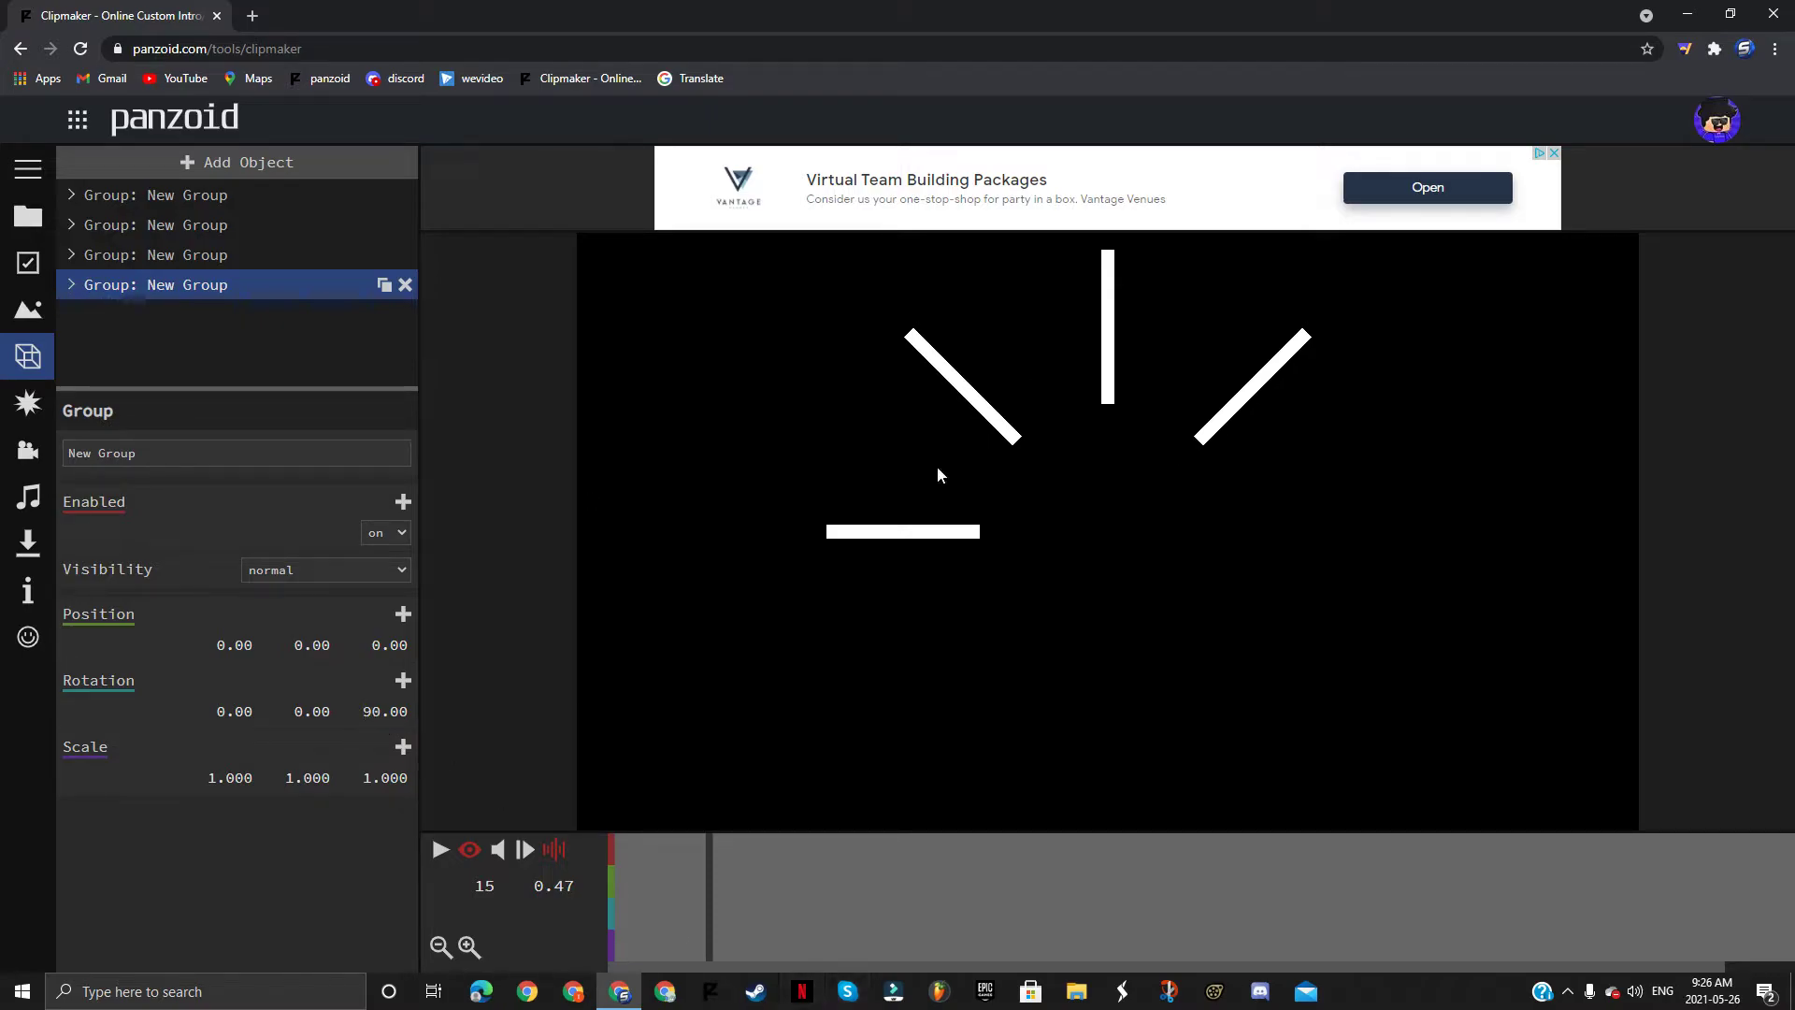
Step: Duplicate the 90-degree group, collapse the copy, and set its Z rotation to -90
{"action": "left_click", "coordinate": [384, 285]}
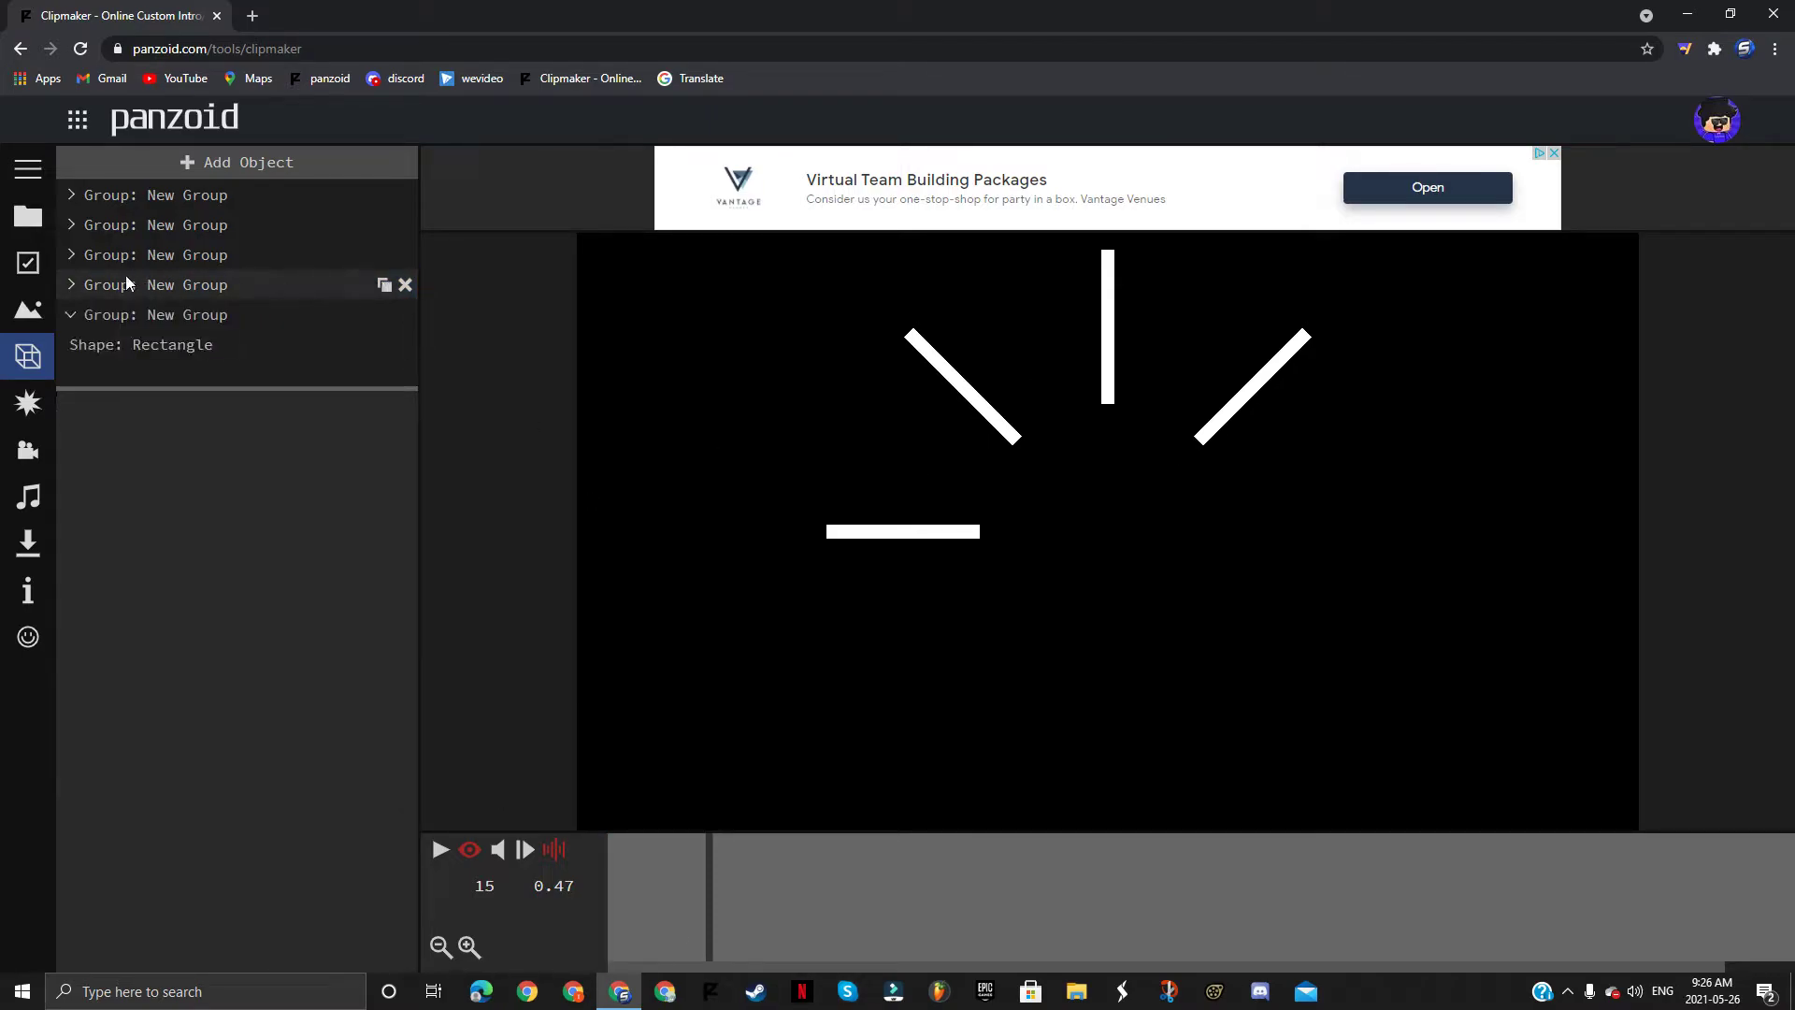
{"action": "left_click", "coordinate": [79, 316]}
{"action": "left_click", "coordinate": [73, 315]}
{"action": "left_click", "coordinate": [397, 711]}
{"action": "key", "text": "BackSpace"}
{"action": "type", "text": "-90"}
{"action": "key", "text": "Return"}
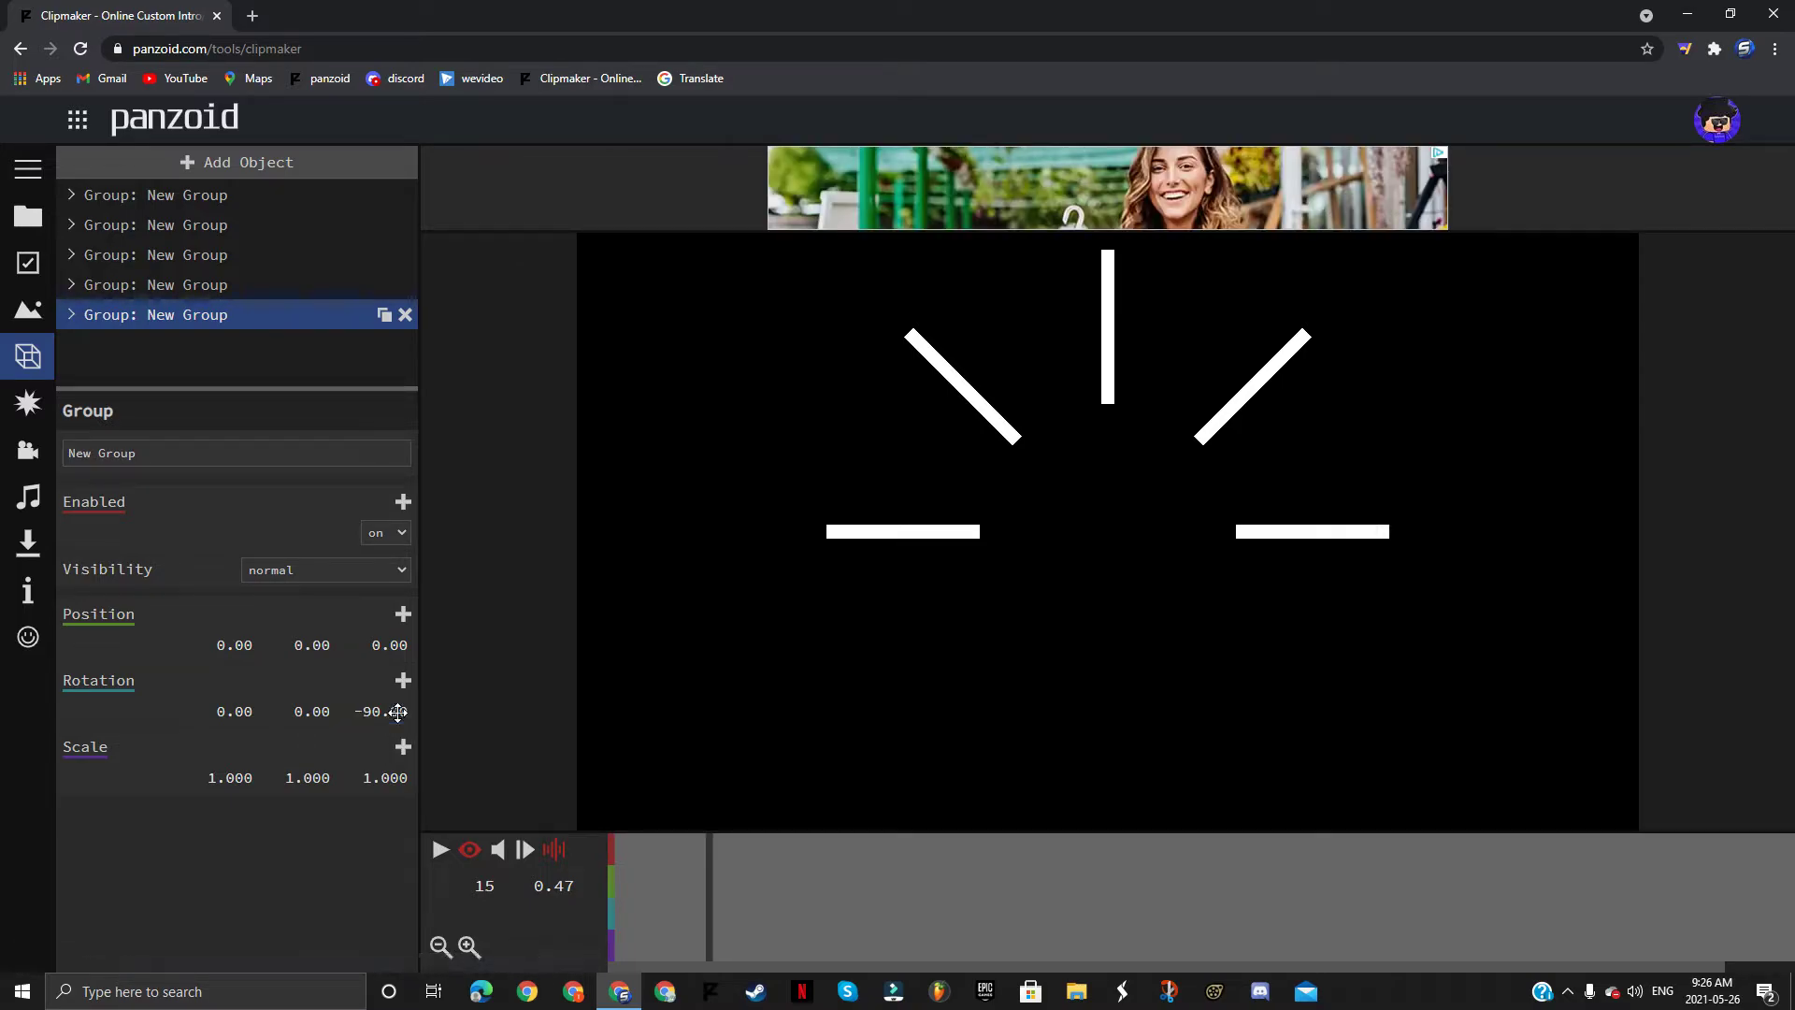
Step: Duplicate the -90-degree group, collapse the copy, and set its Z rotation to 135
{"action": "left_click", "coordinate": [384, 314]}
{"action": "left_click", "coordinate": [79, 345]}
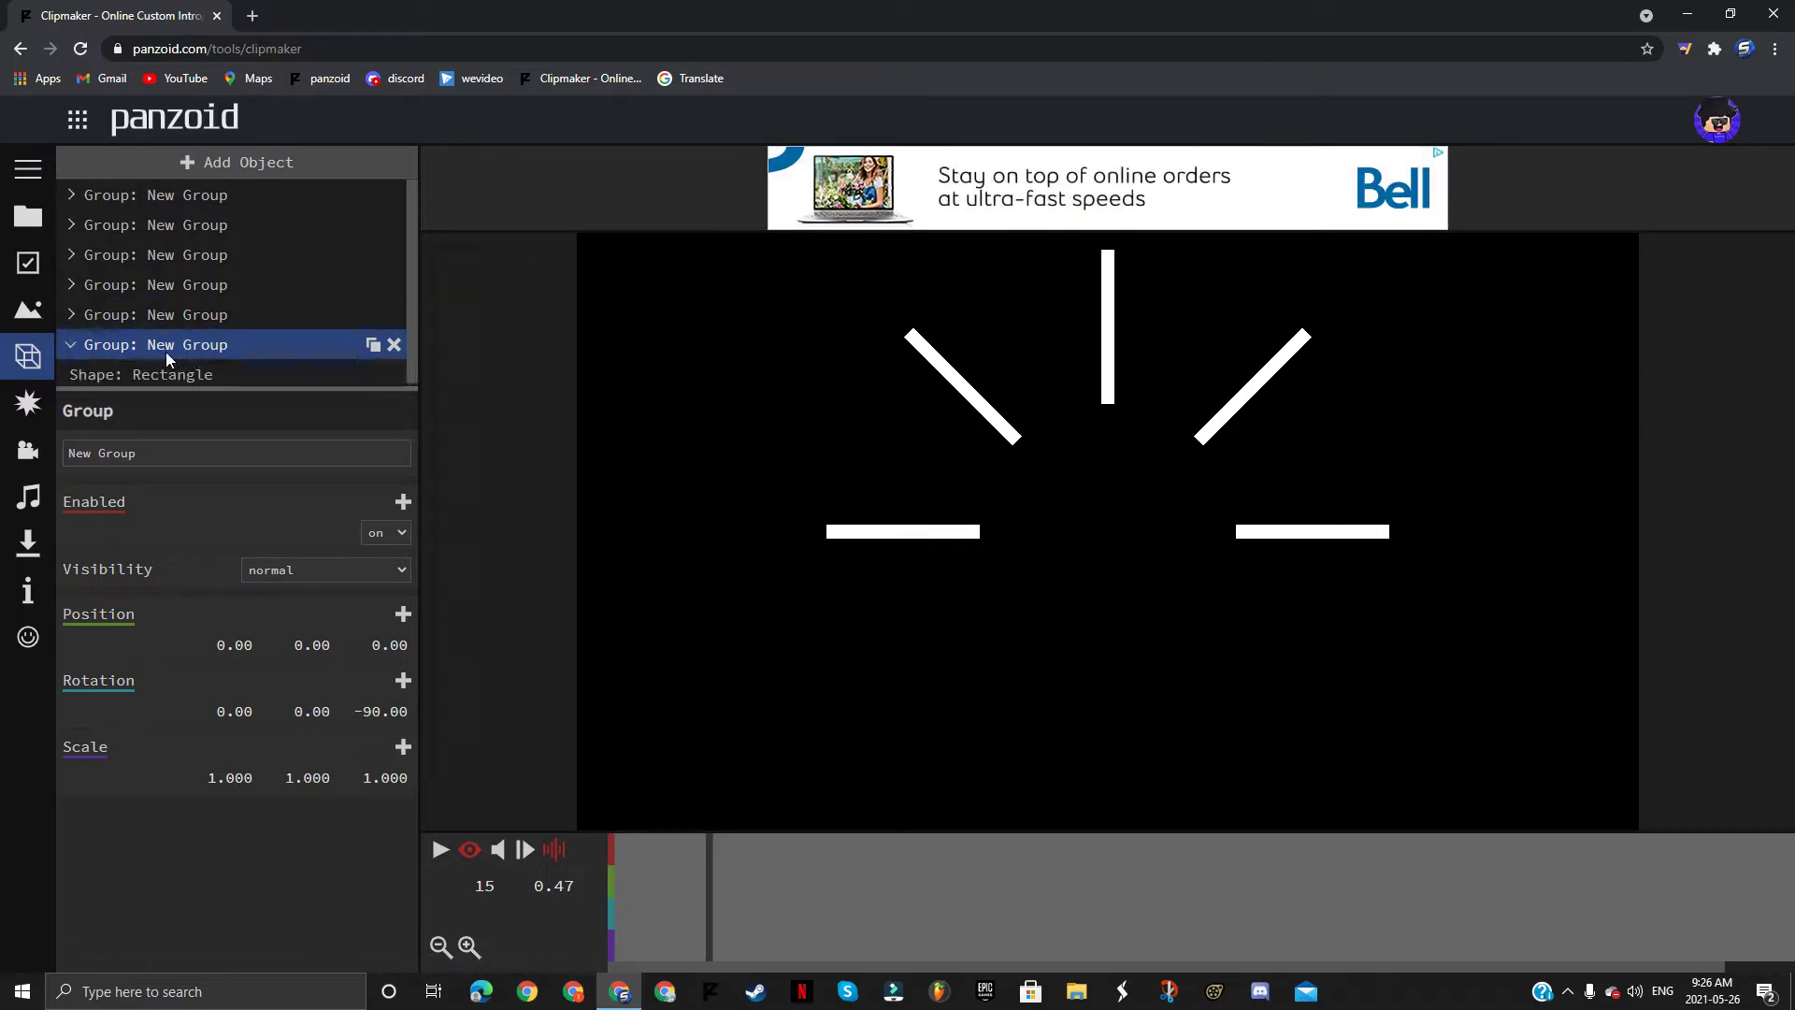
{"action": "left_click", "coordinate": [71, 345]}
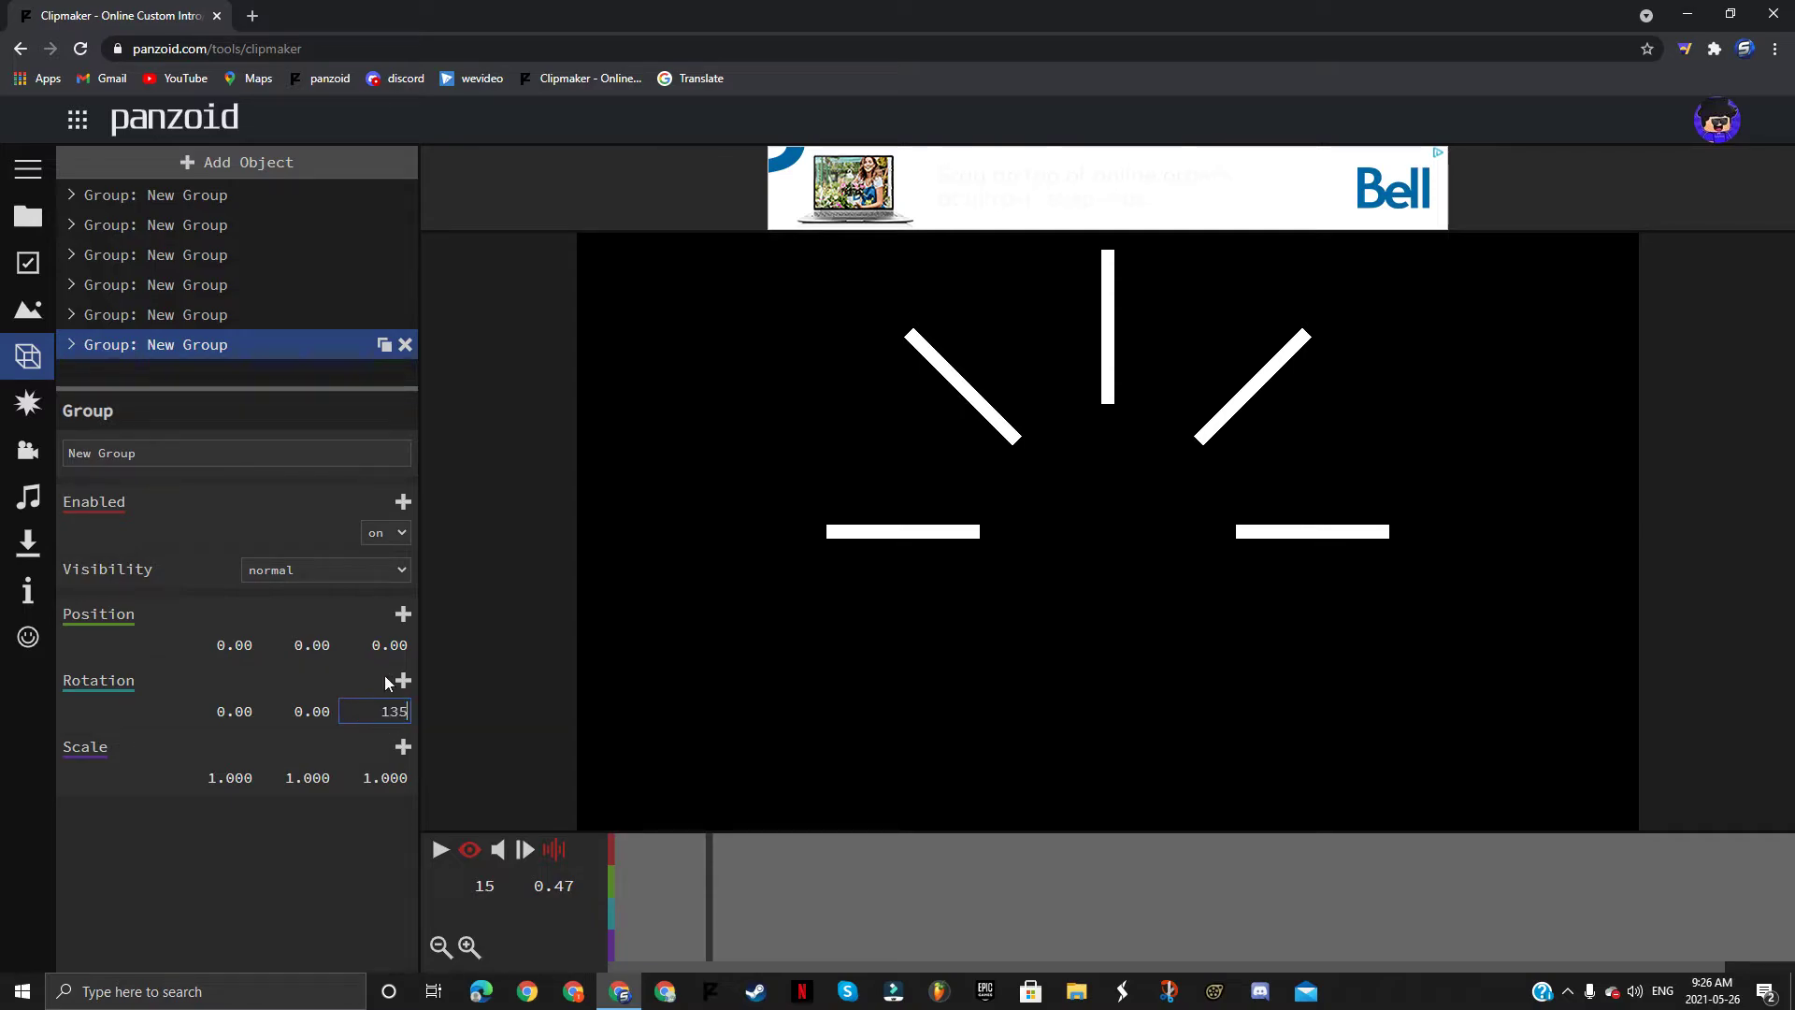
{"action": "type", "text": "135"}
{"action": "key", "text": "Return"}
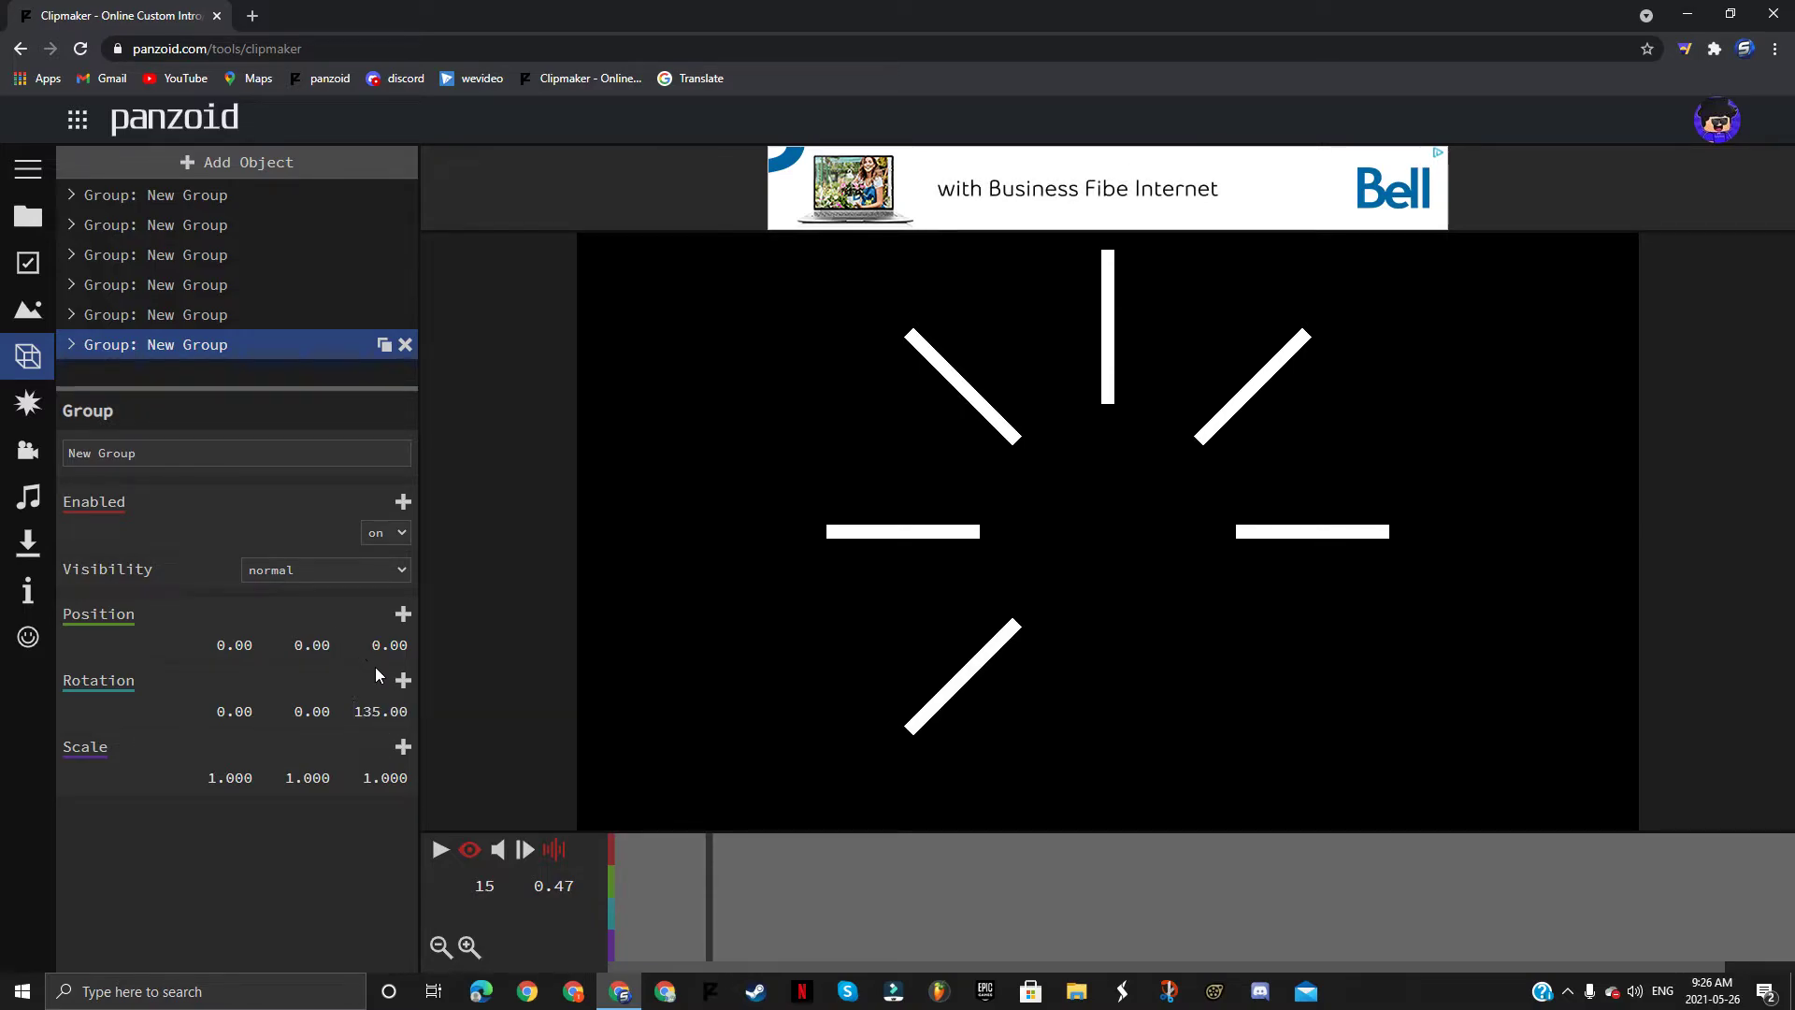
Step: Duplicate the 135-degree group, collapse the copy, and set its Z rotation to -135
{"action": "left_click", "coordinate": [193, 314]}
{"action": "left_click", "coordinate": [195, 345]}
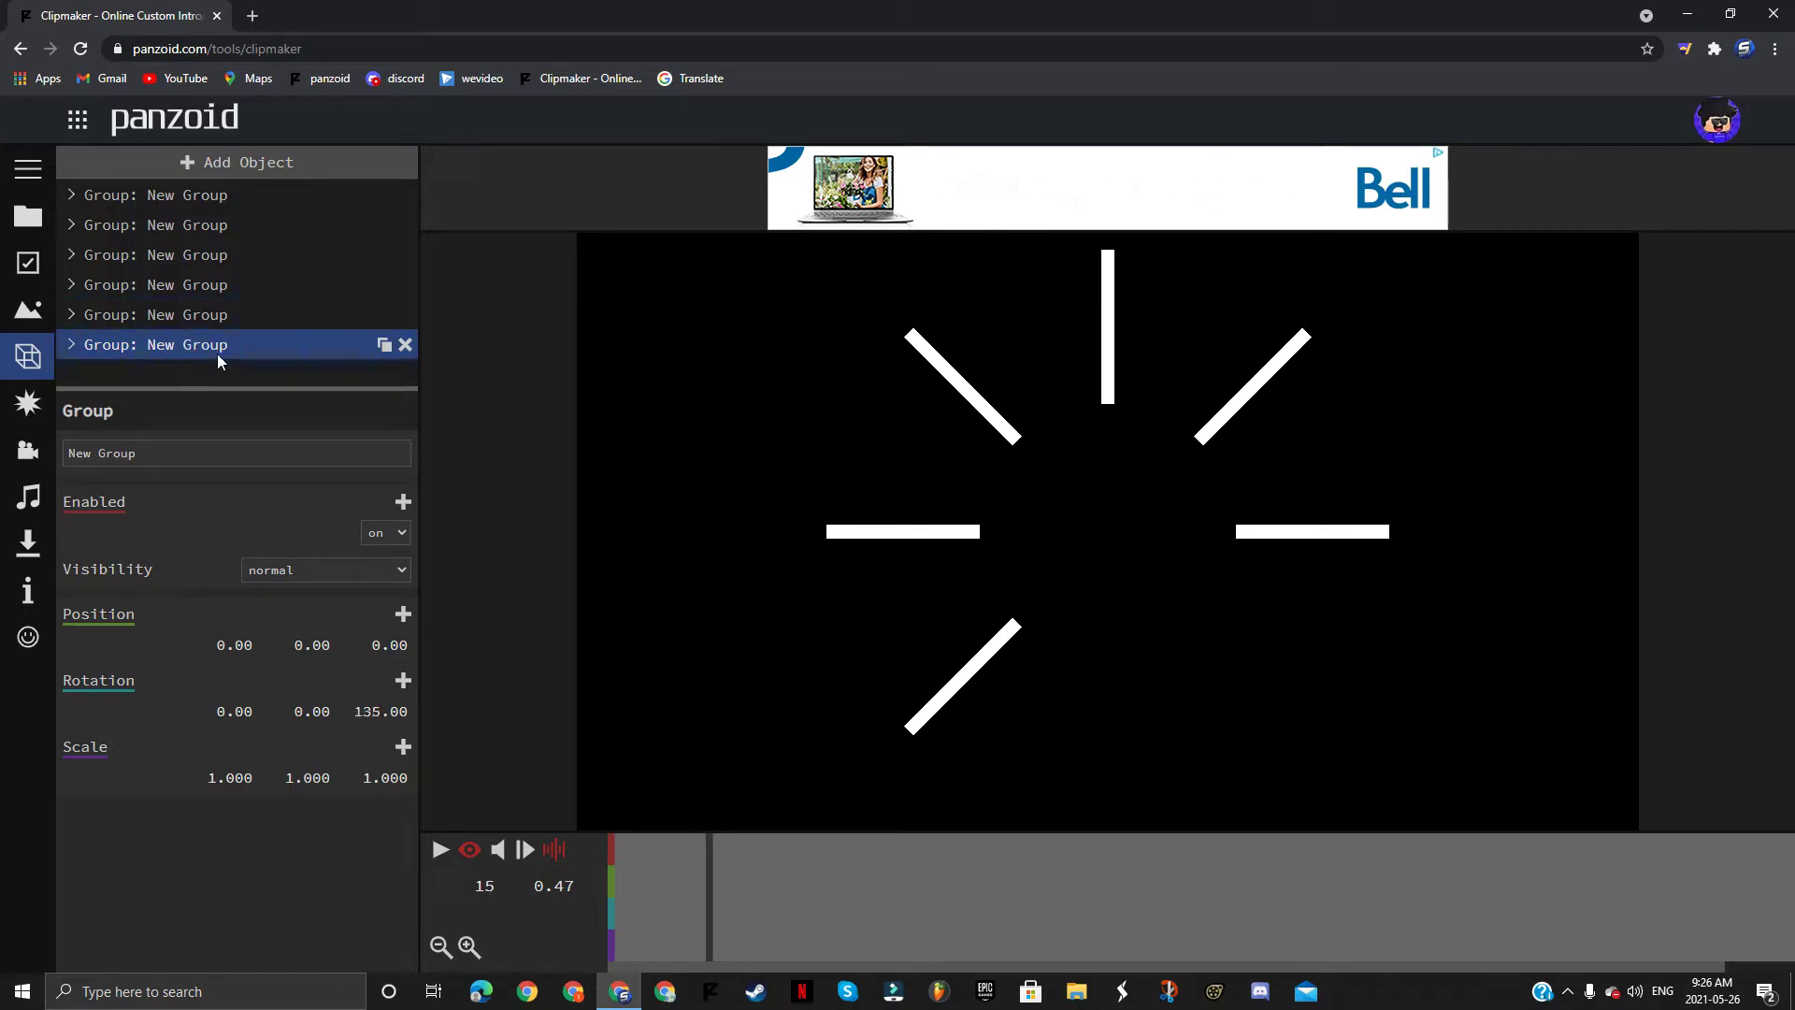
{"action": "left_click", "coordinate": [384, 344]}
{"action": "left_click", "coordinate": [183, 372]}
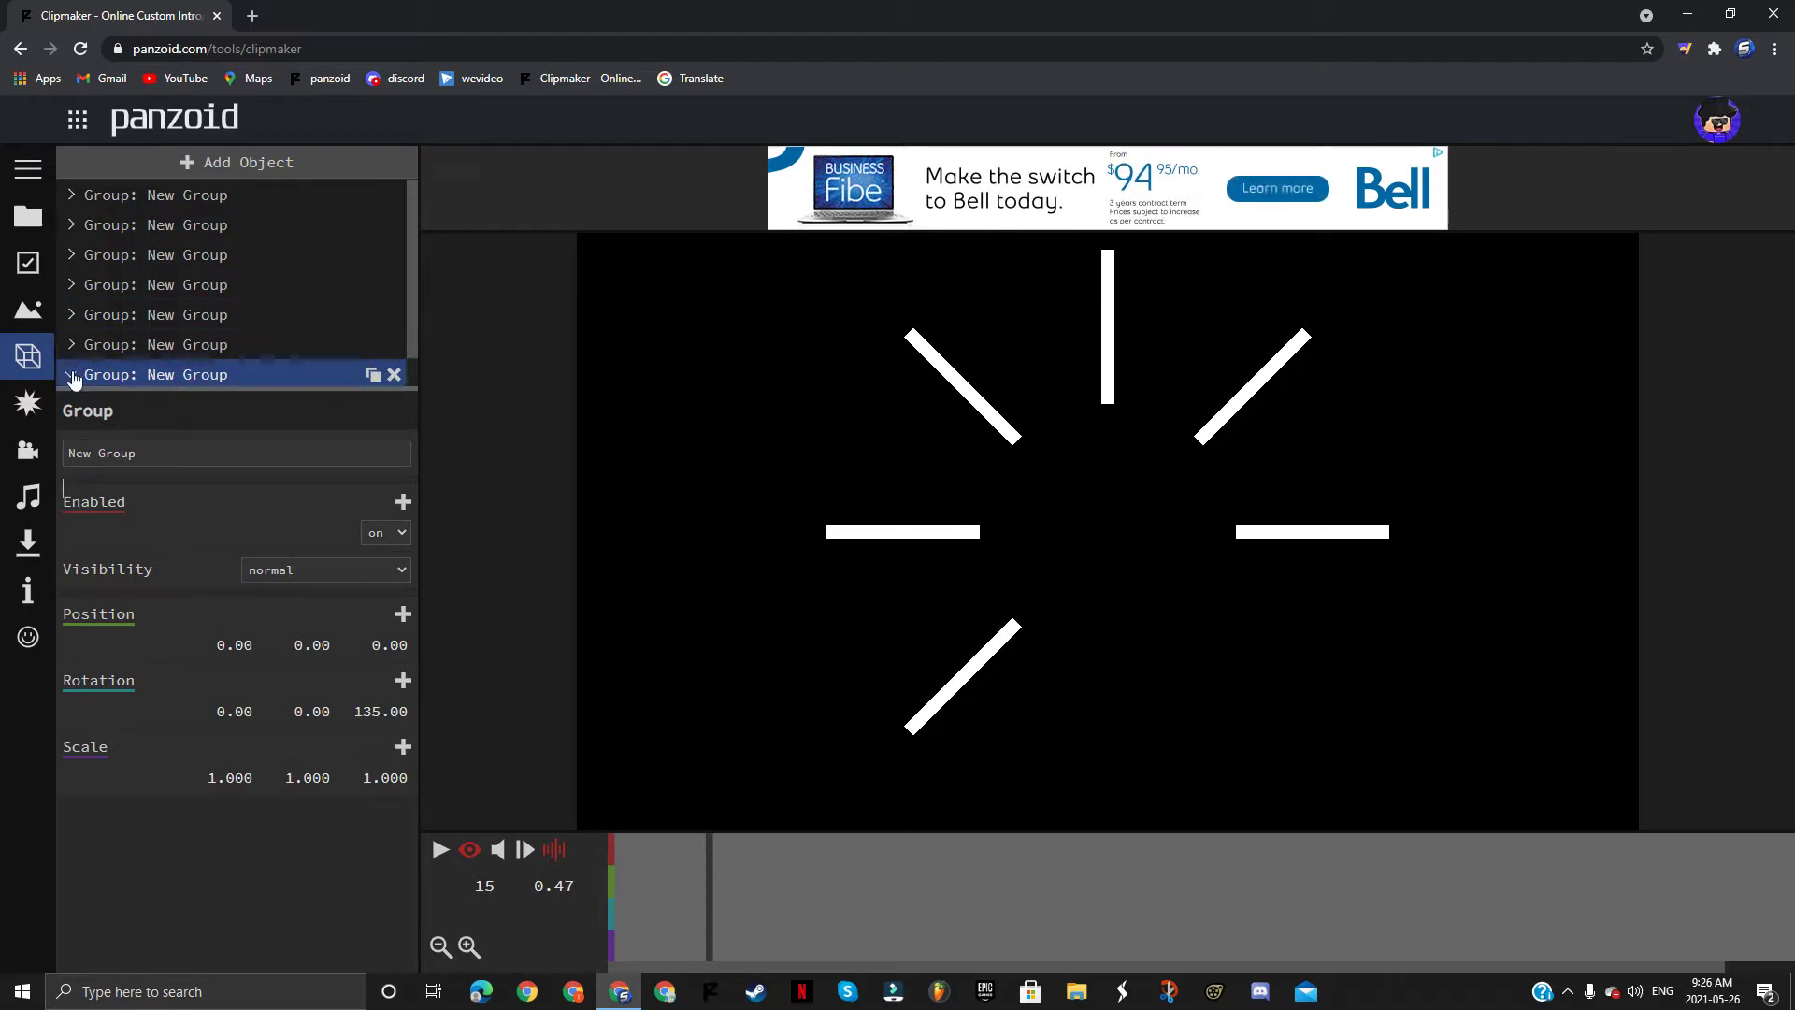
{"action": "left_click", "coordinate": [374, 717]}
{"action": "type", "text": "-135"}
{"action": "key", "text": "Return"}
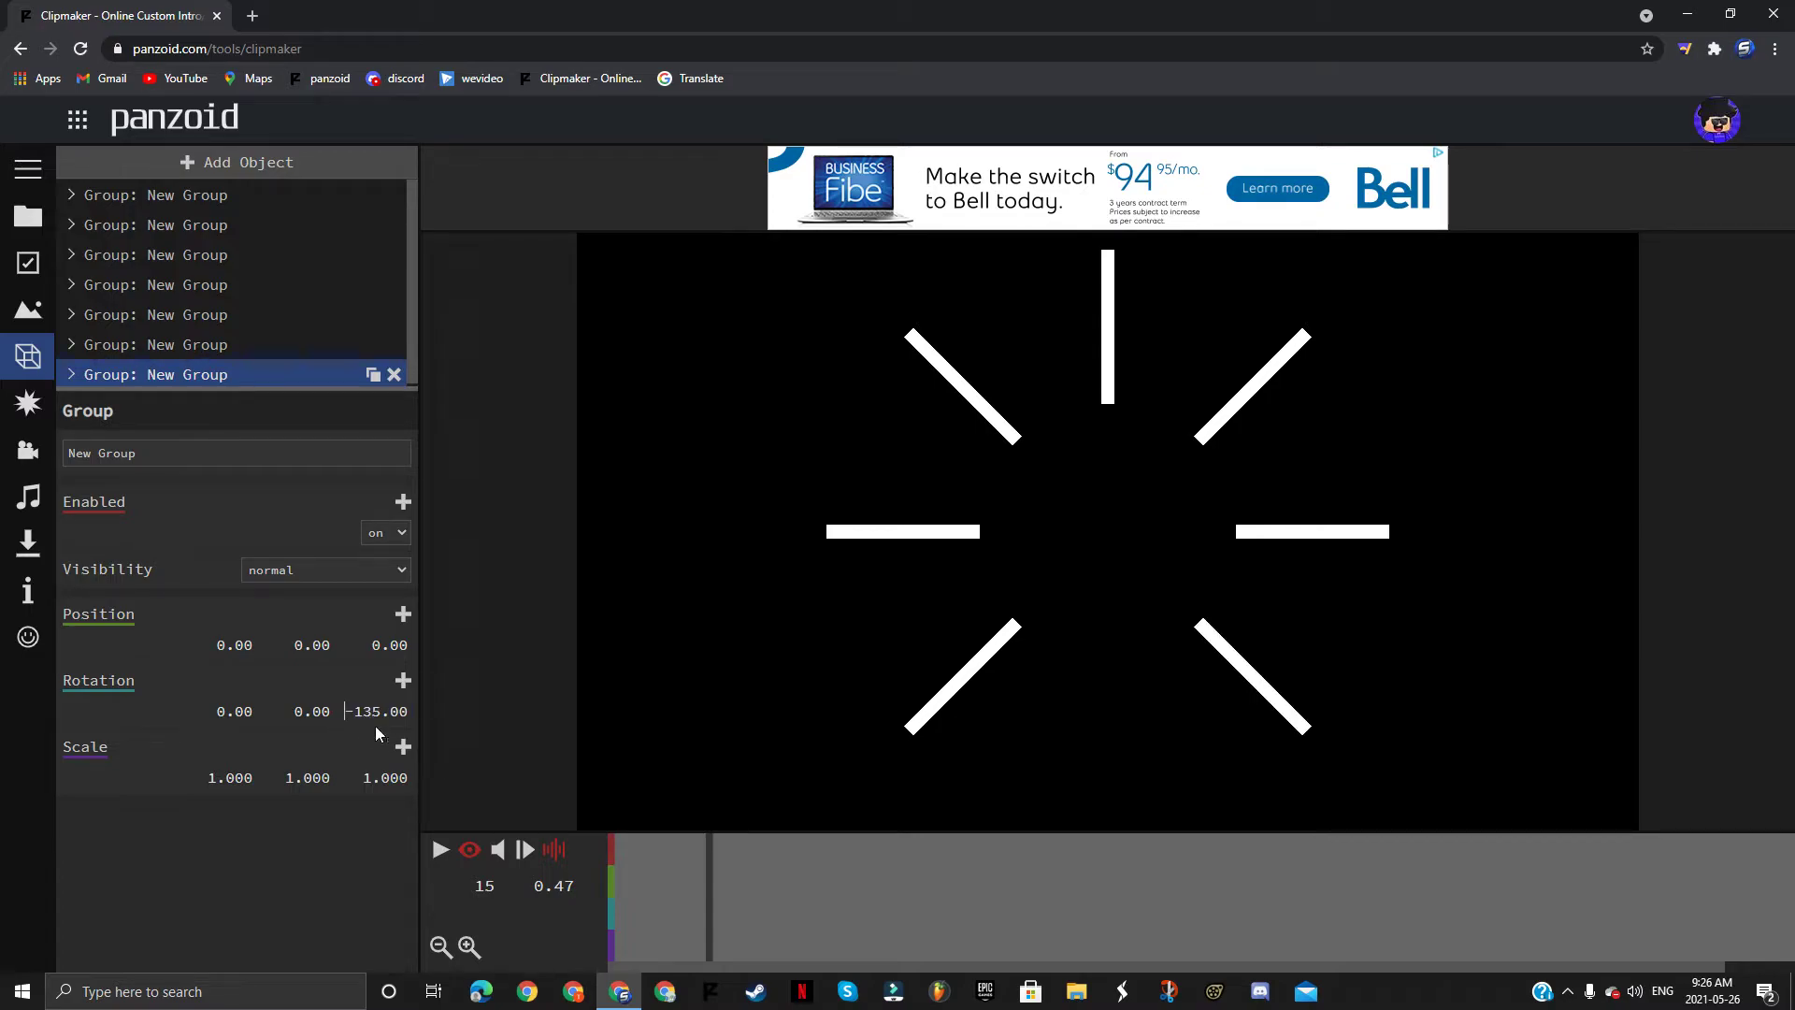
Step: Duplicate the -135-degree group, collapse the copy, and set its Z rotation to 180
{"action": "left_click", "coordinate": [381, 379]}
{"action": "left_click", "coordinate": [246, 344]}
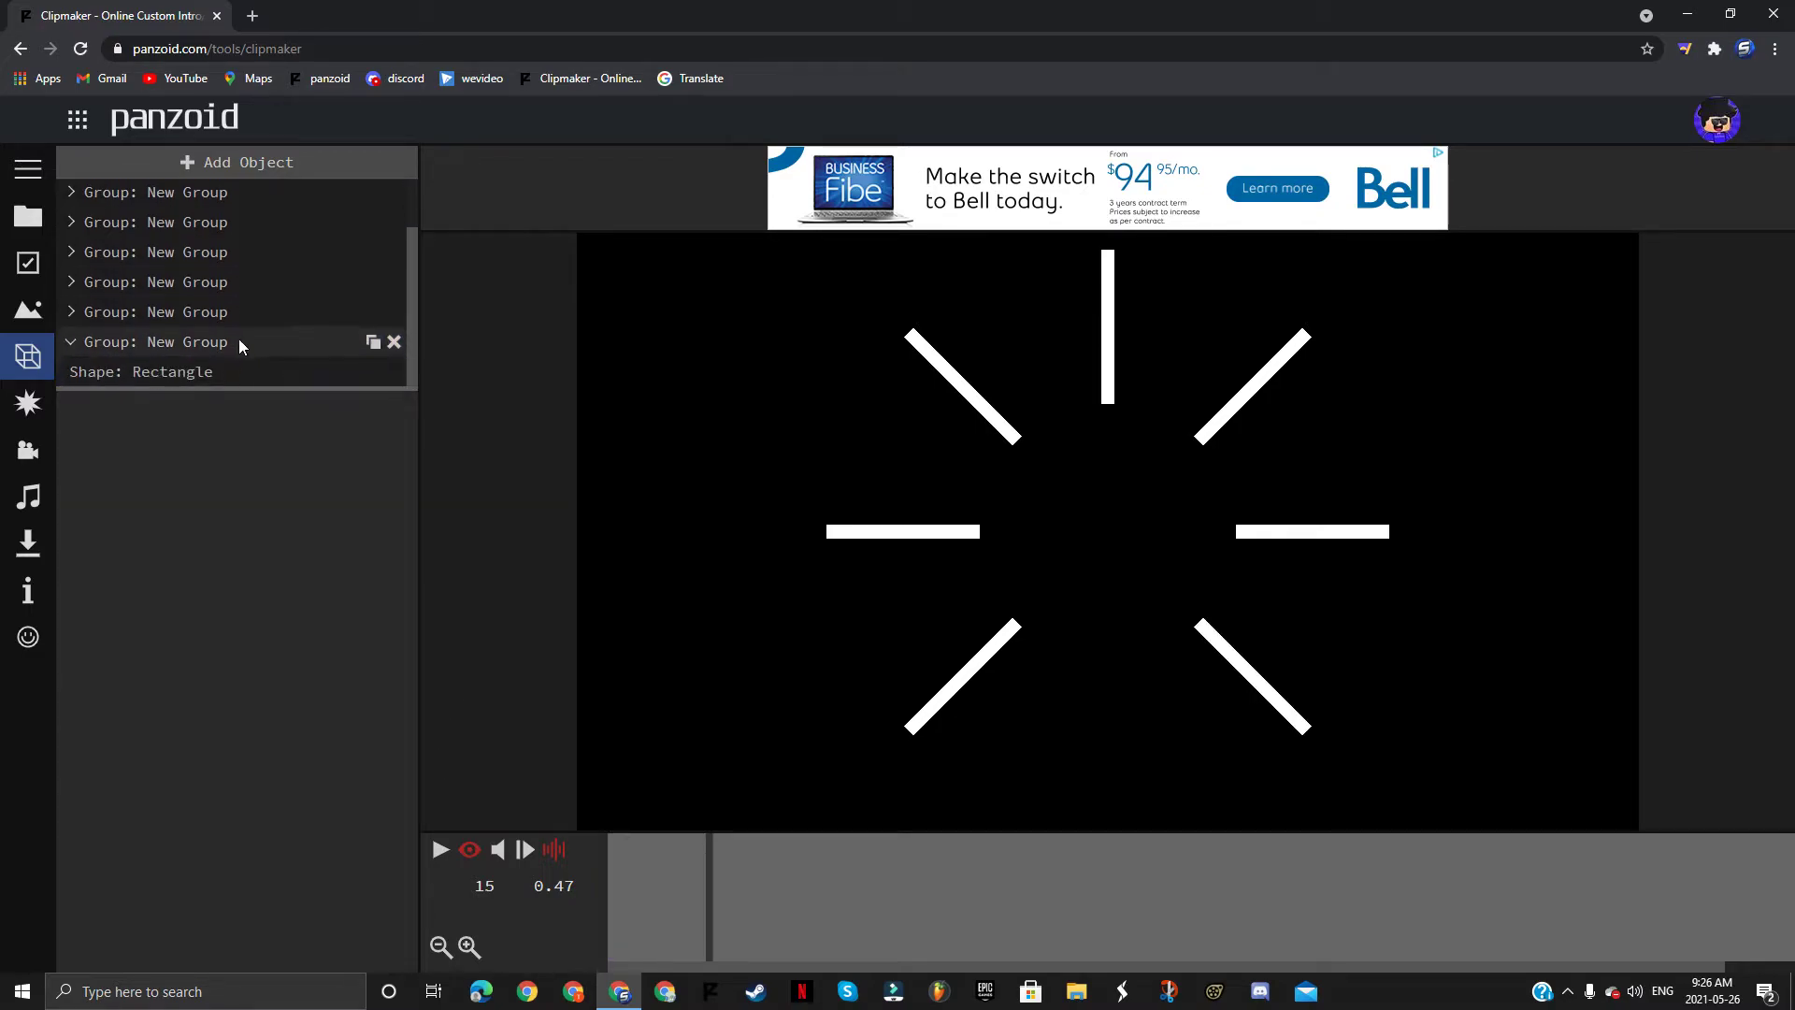
{"action": "left_click", "coordinate": [133, 339]}
{"action": "left_click", "coordinate": [71, 338]}
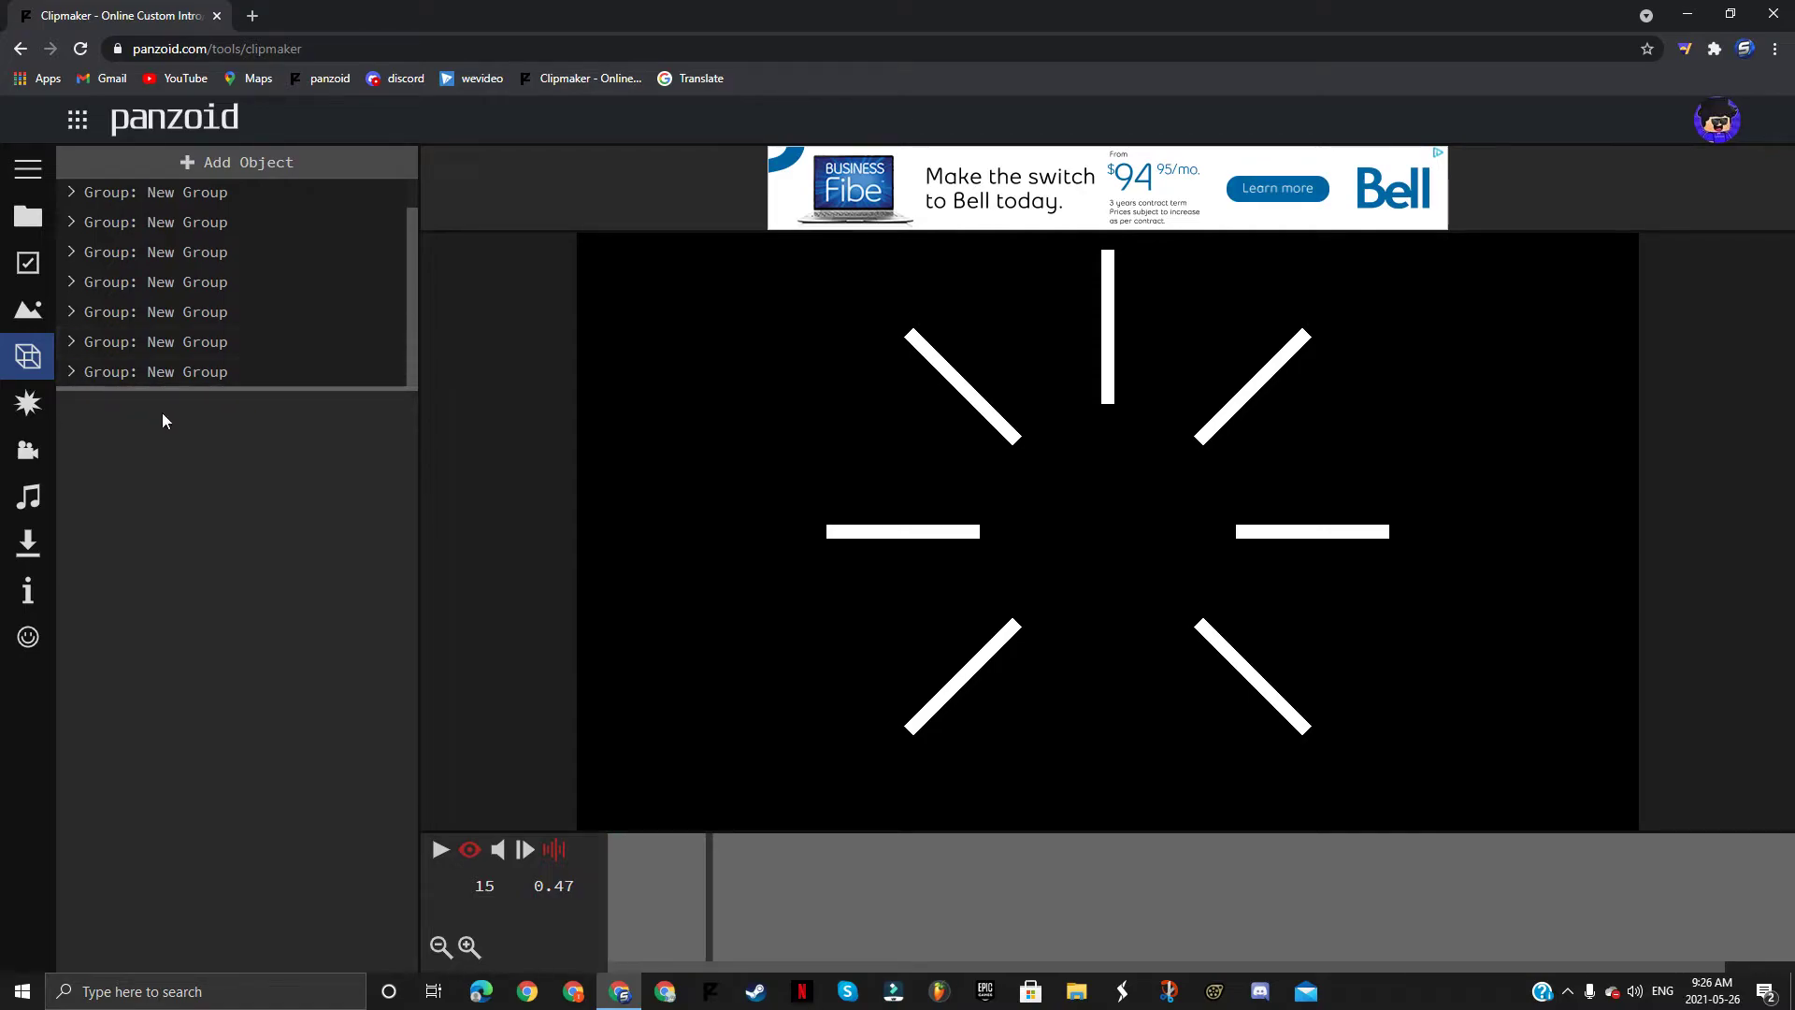
{"action": "left_click", "coordinate": [194, 374]}
{"action": "left_click", "coordinate": [381, 711]}
{"action": "type", "text": "180"}
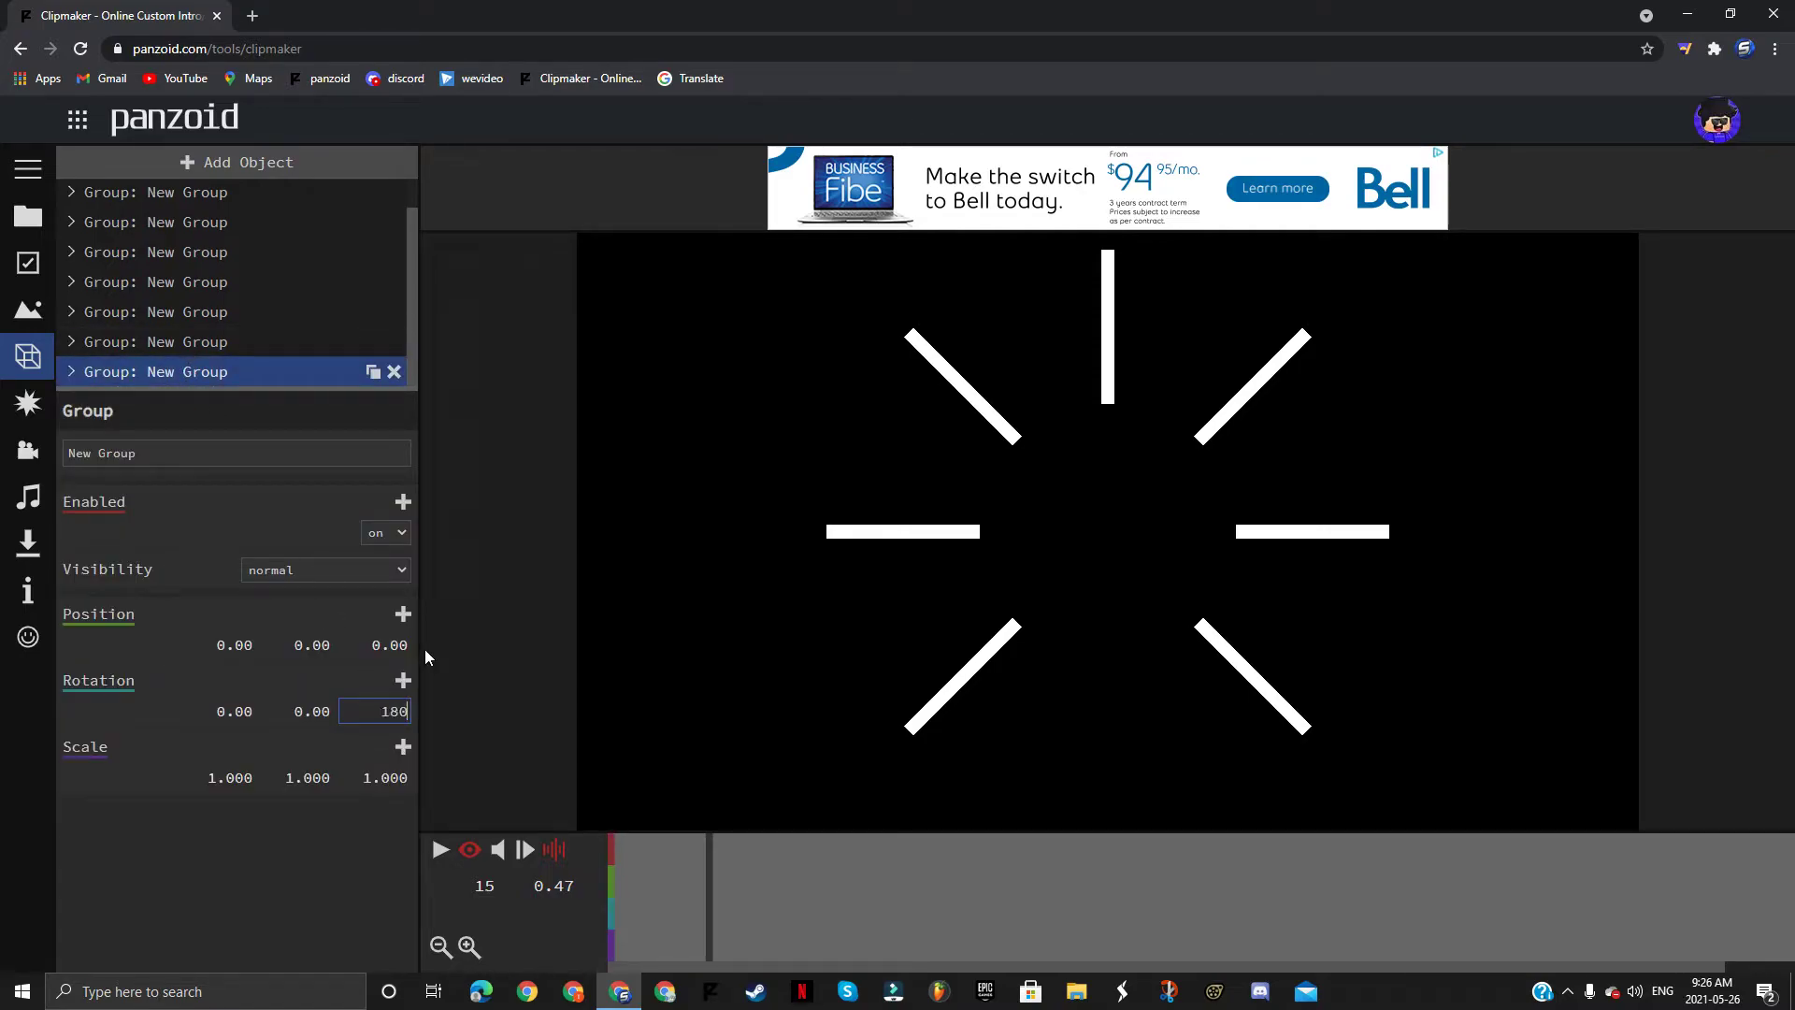
{"action": "key", "text": "Return"}
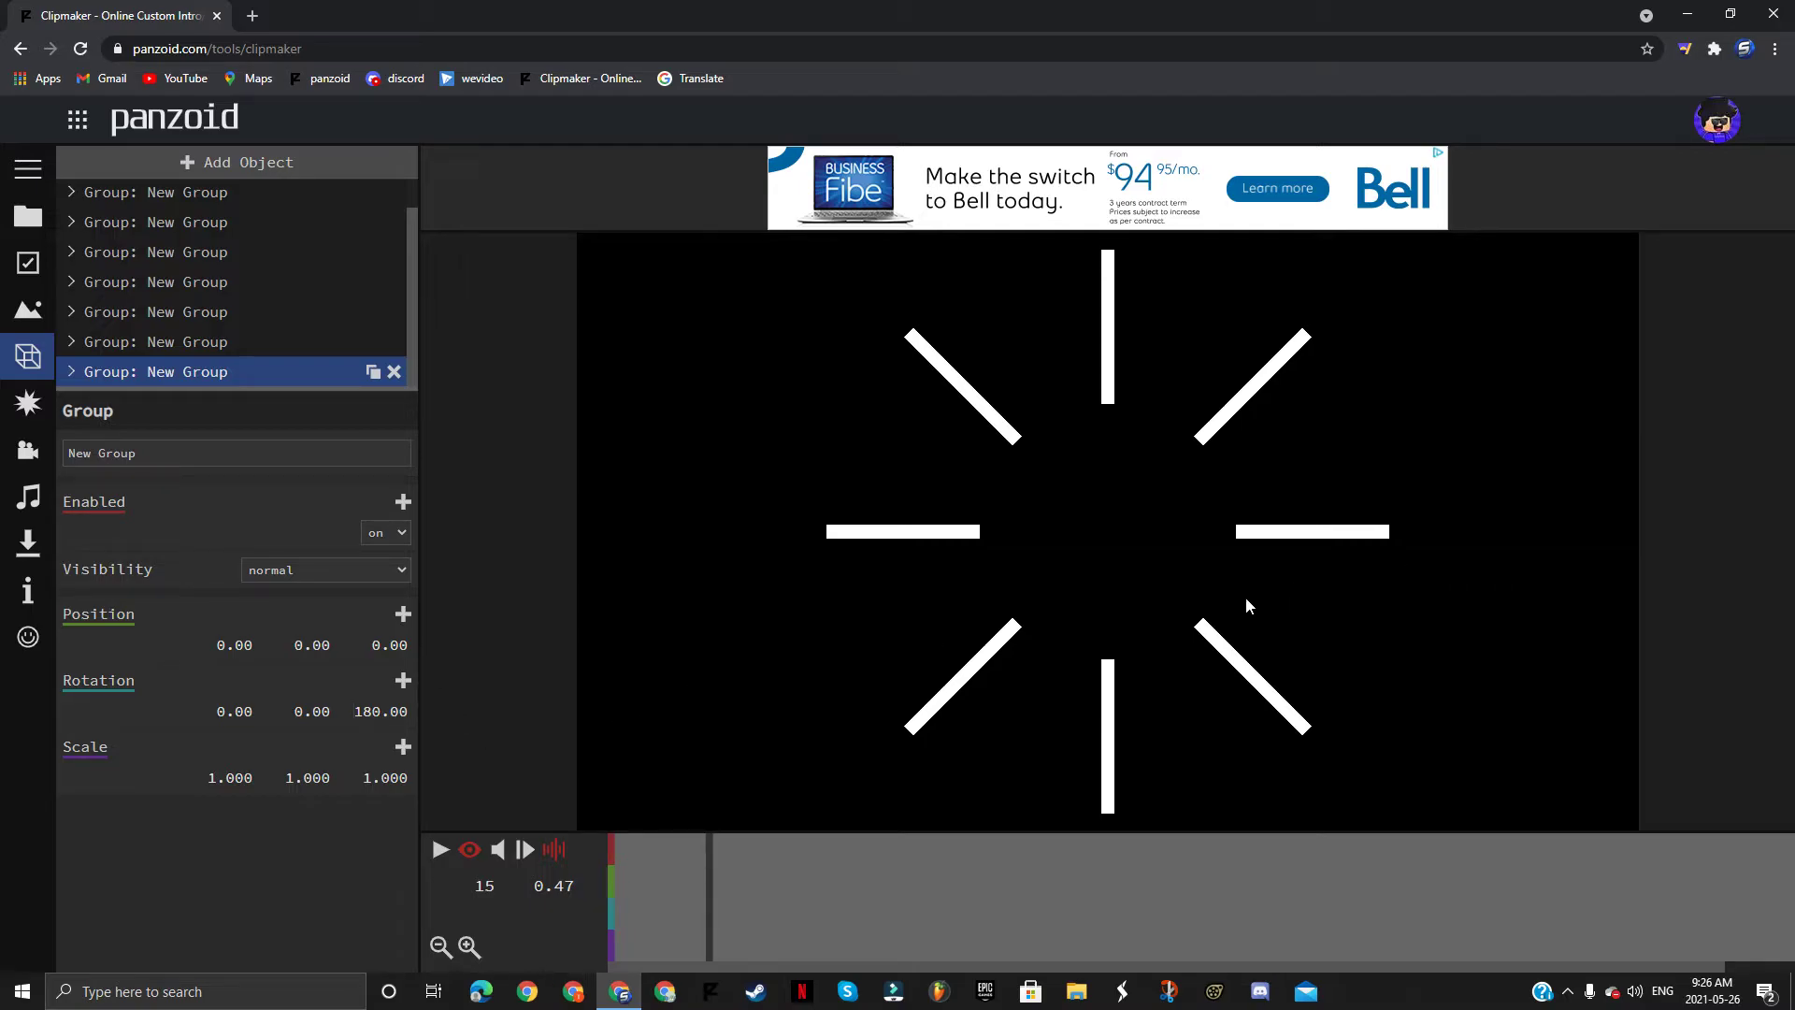
Step: Play the eight-line burst from the start and move the playhead back to 0.33 s
{"action": "key", "text": "space"}
{"action": "left_click_drag", "start_coordinate": [827, 861], "coordinate": [598, 881]}
{"action": "key", "text": "space"}
{"action": "key", "text": "space"}
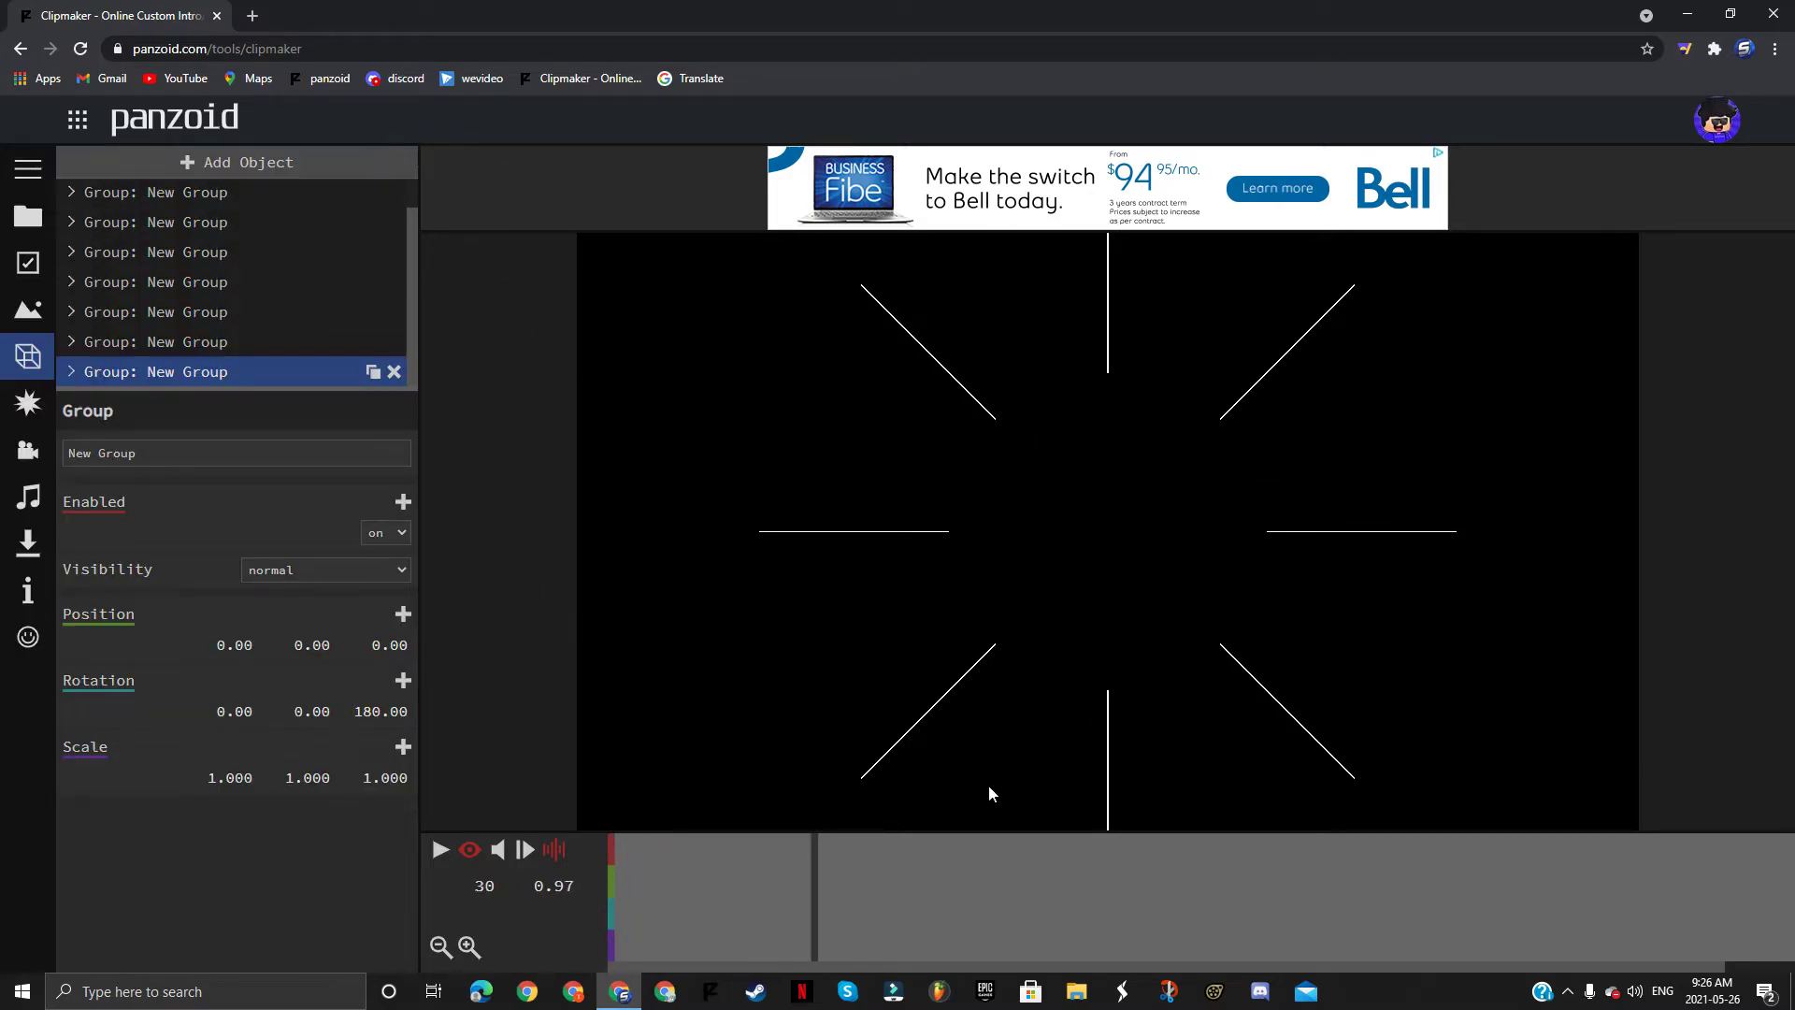
{"action": "left_click_drag", "start_coordinate": [903, 875], "coordinate": [684, 822]}
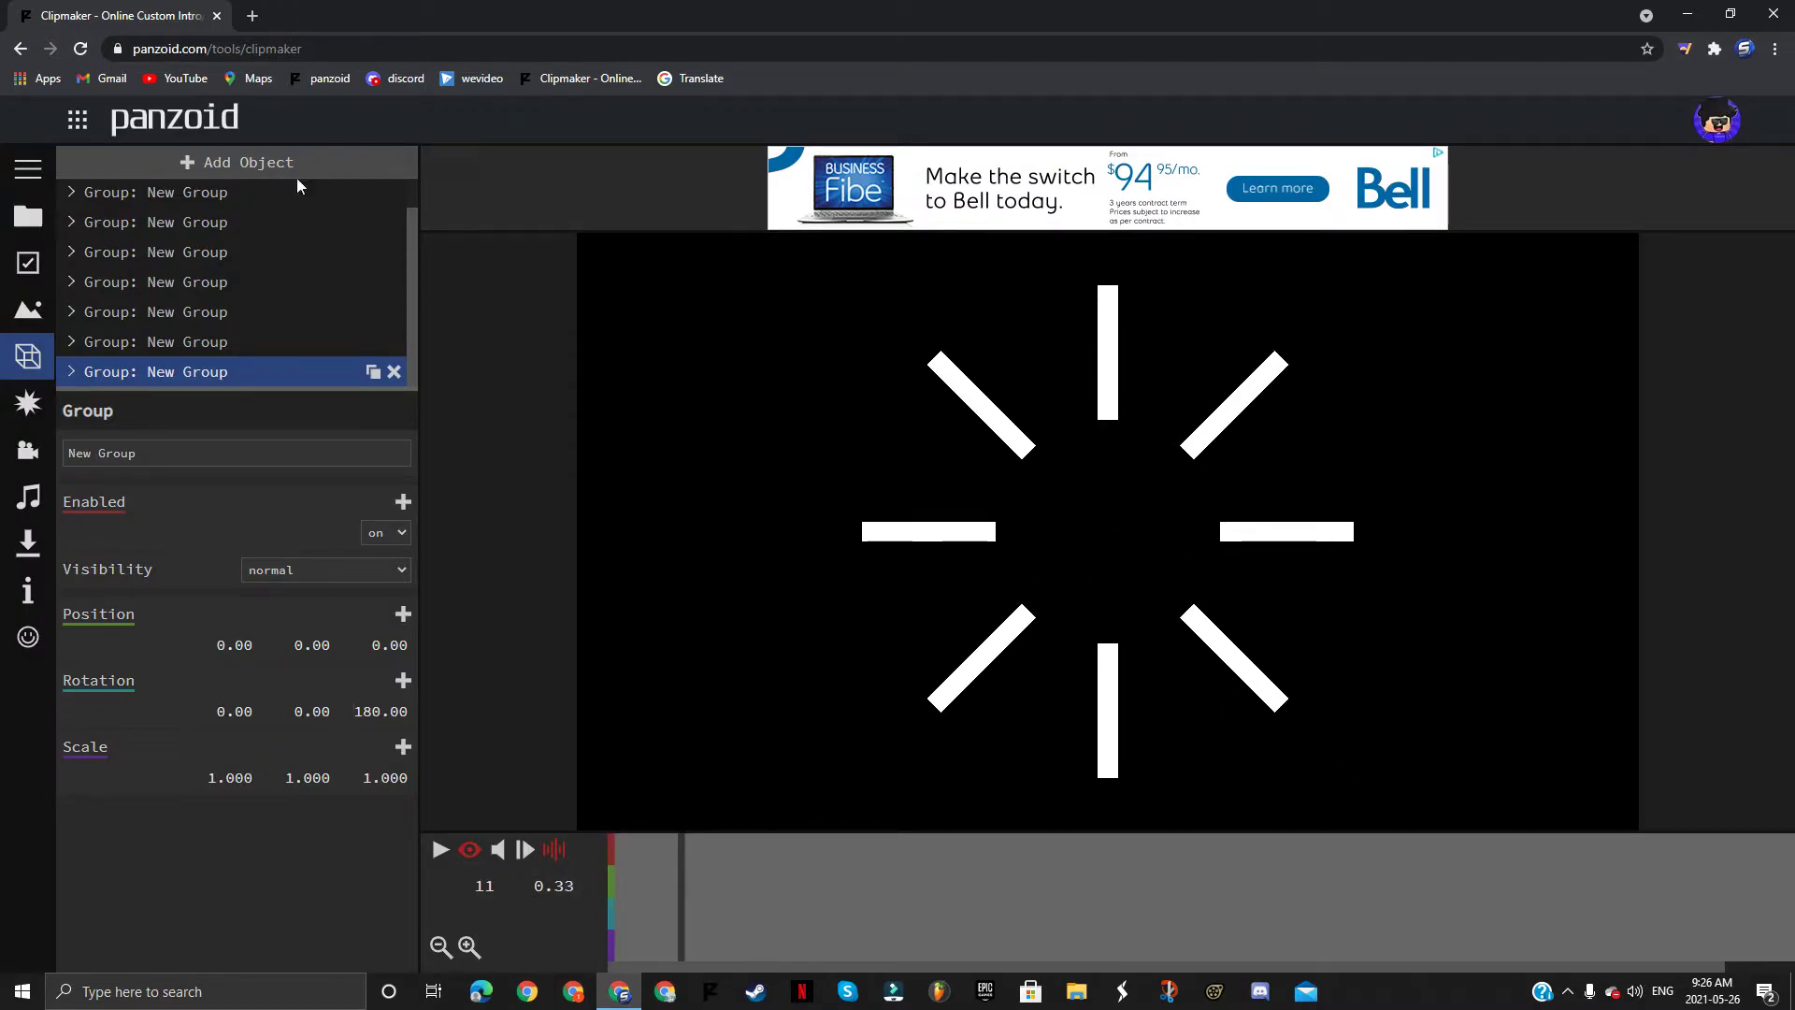
Step: Add a new group, place all the rotated groups inside it, and collapse it
{"action": "left_click", "coordinate": [217, 165]}
{"action": "left_click", "coordinate": [143, 546]}
{"action": "left_click_drag", "start_coordinate": [172, 339], "coordinate": [184, 210]}
{"action": "scroll", "coordinate": [184, 286], "scroll_direction": "up", "scroll_amount": 1}
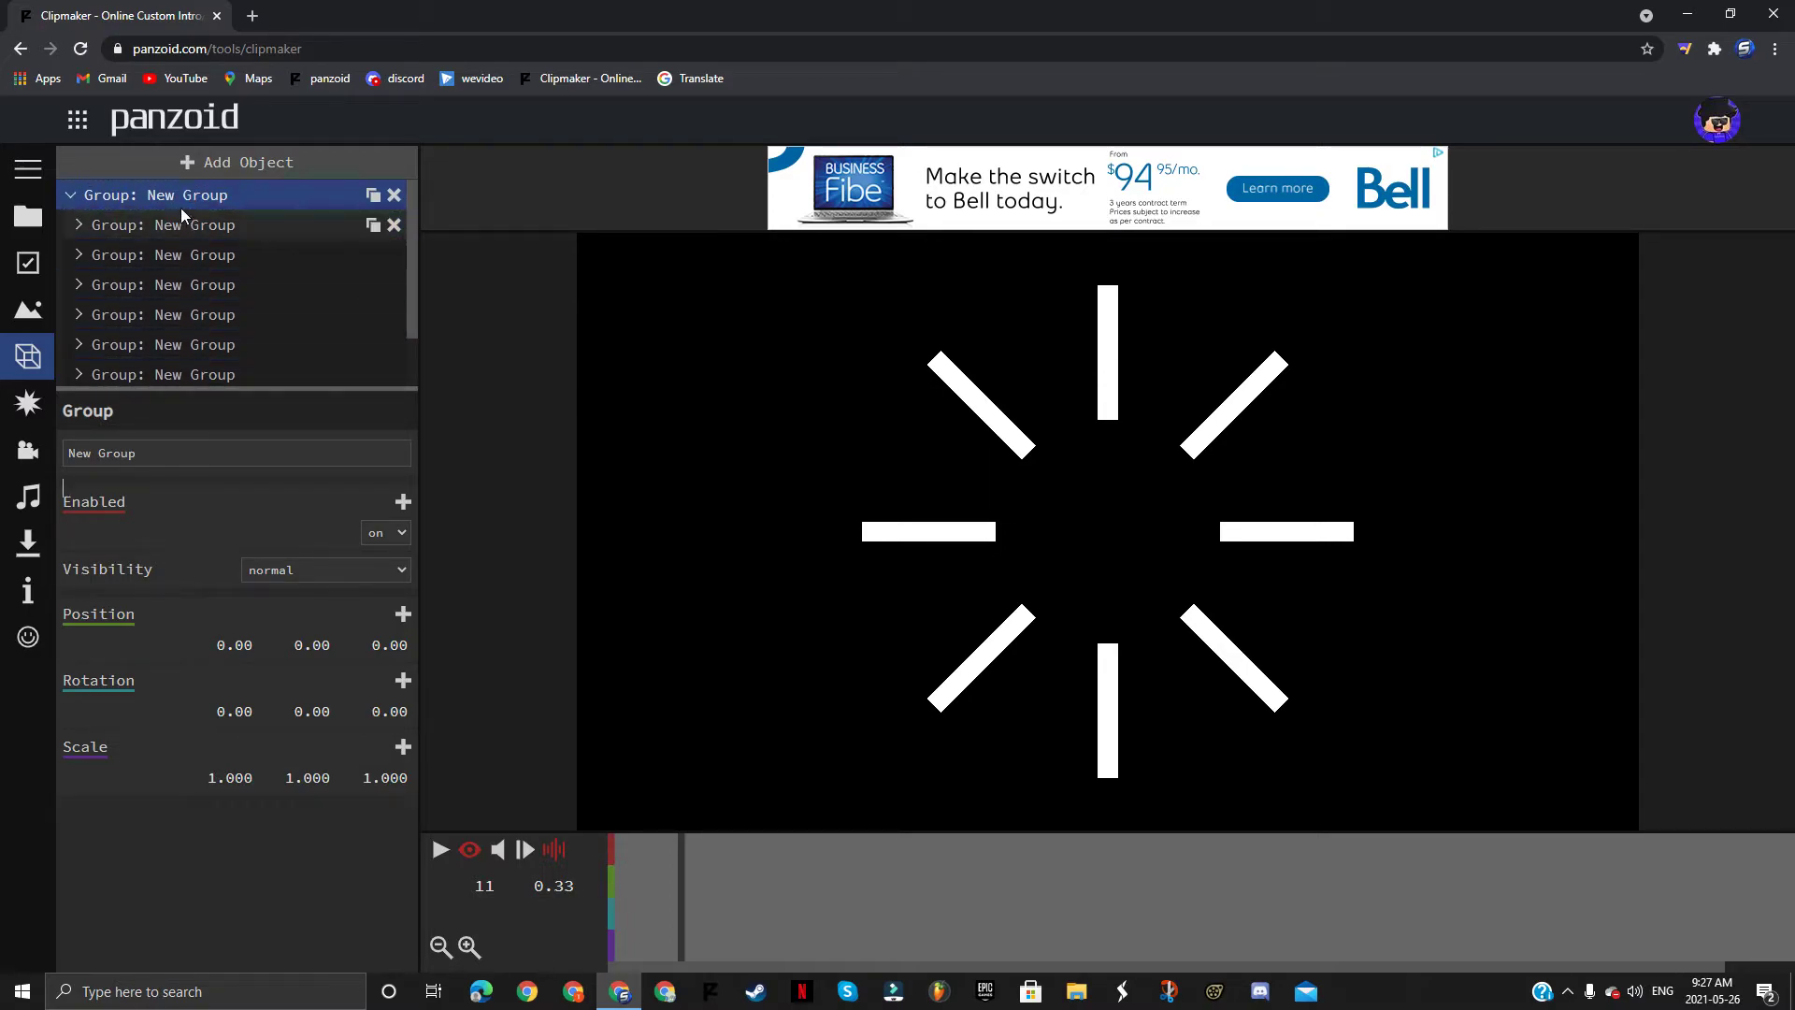
{"action": "left_click", "coordinate": [69, 194]}
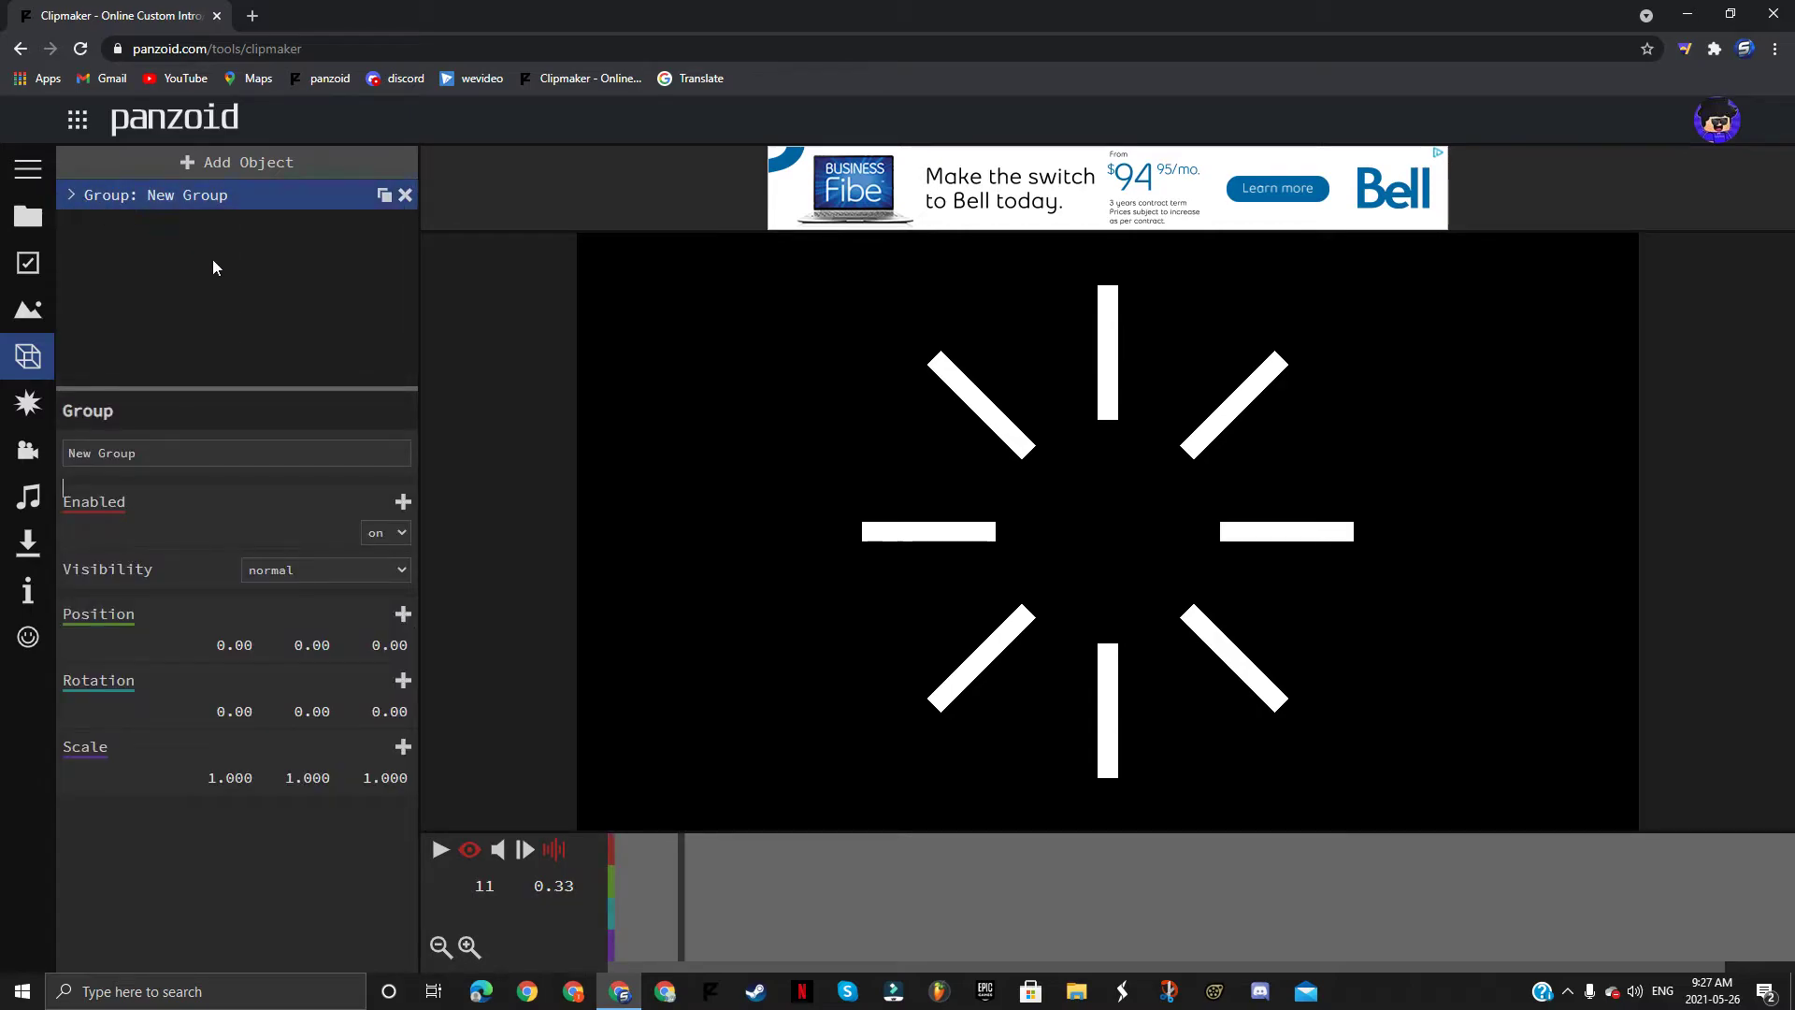
Step: Duplicate the outer group, collapse the copy, and set its Z rotation to 23.20
{"action": "left_click", "coordinate": [384, 195]}
{"action": "left_click", "coordinate": [103, 223]}
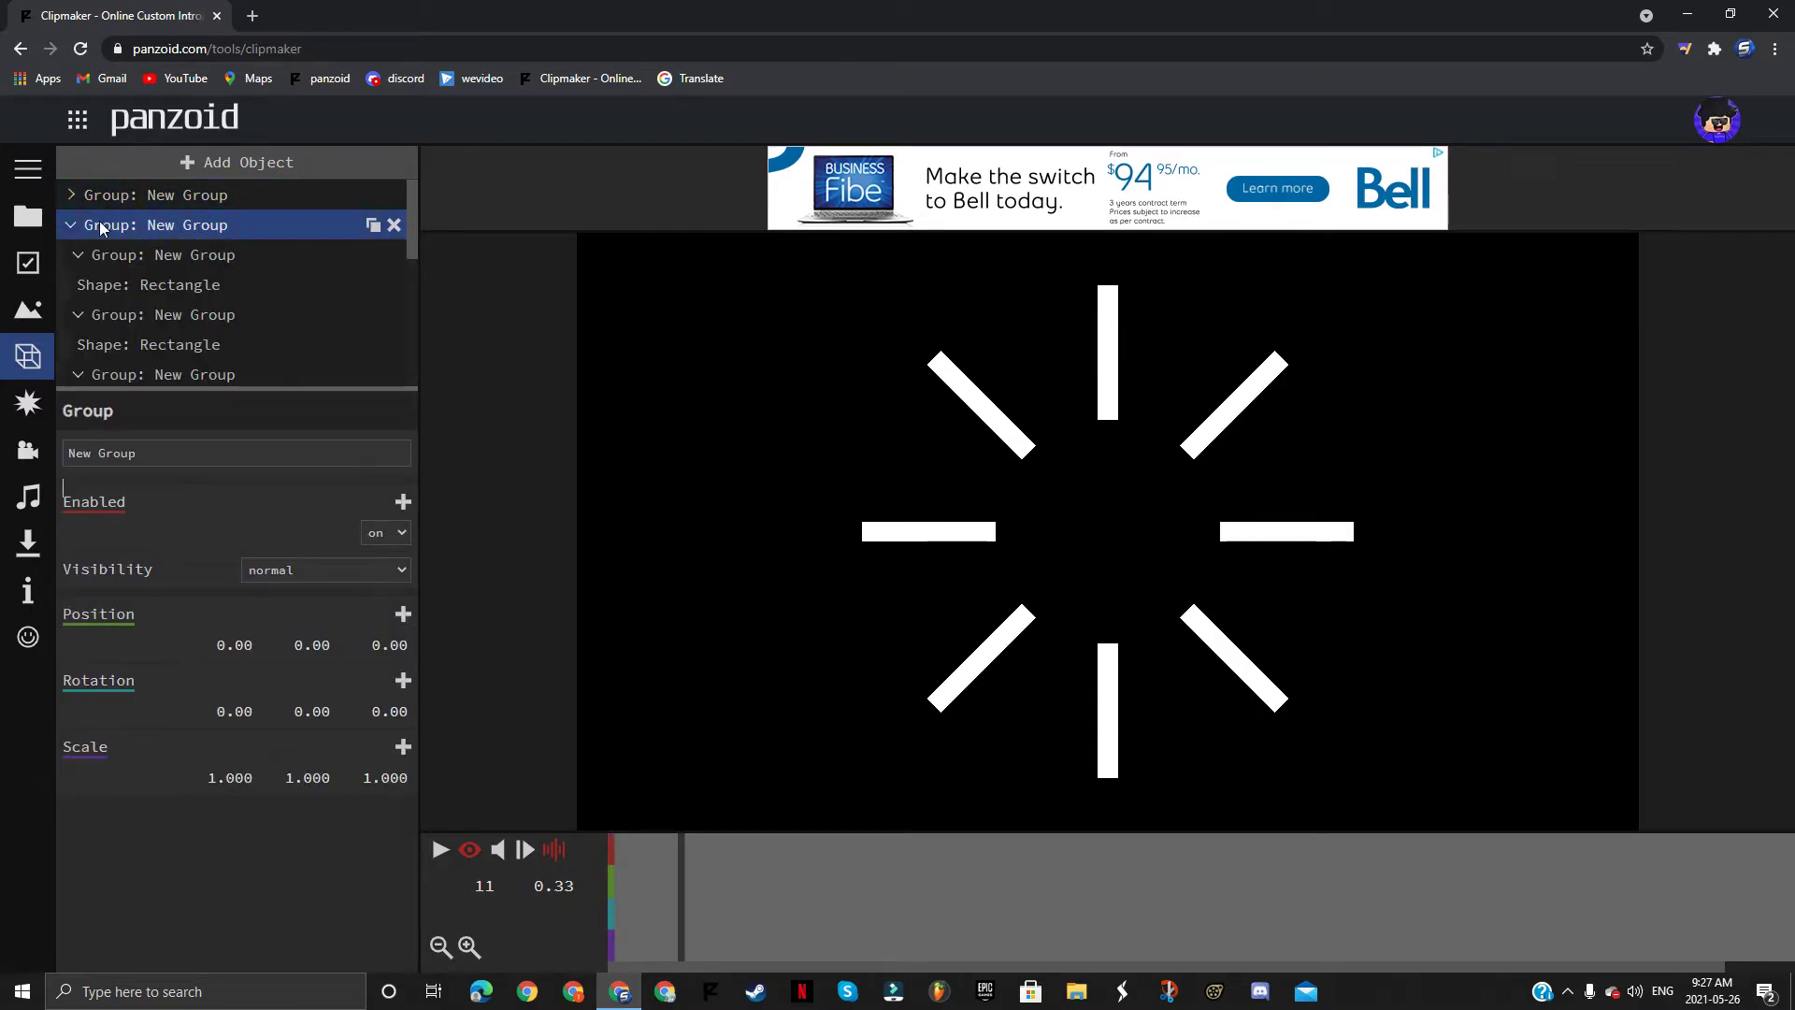
{"action": "left_click", "coordinate": [71, 224]}
{"action": "left_click_drag", "start_coordinate": [390, 711], "coordinate": [578, 690]}
{"action": "left_click", "coordinate": [399, 712]}
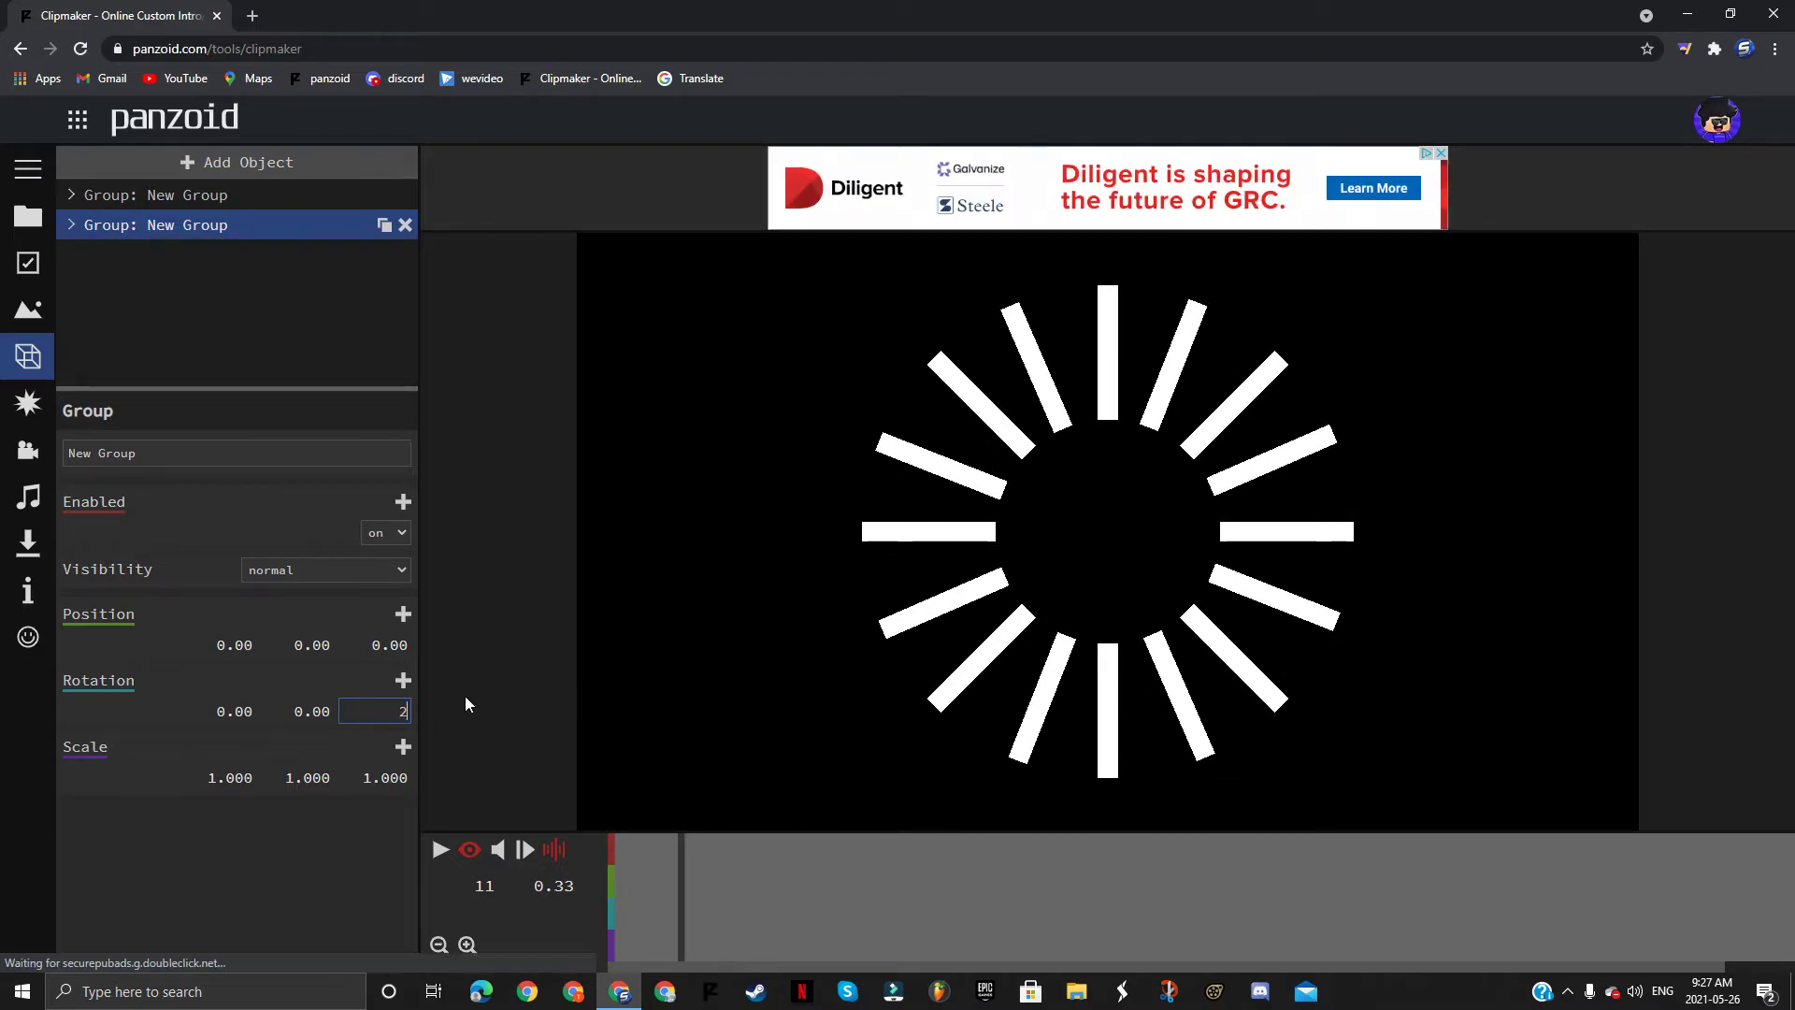
{"action": "type", "text": "23.20"}
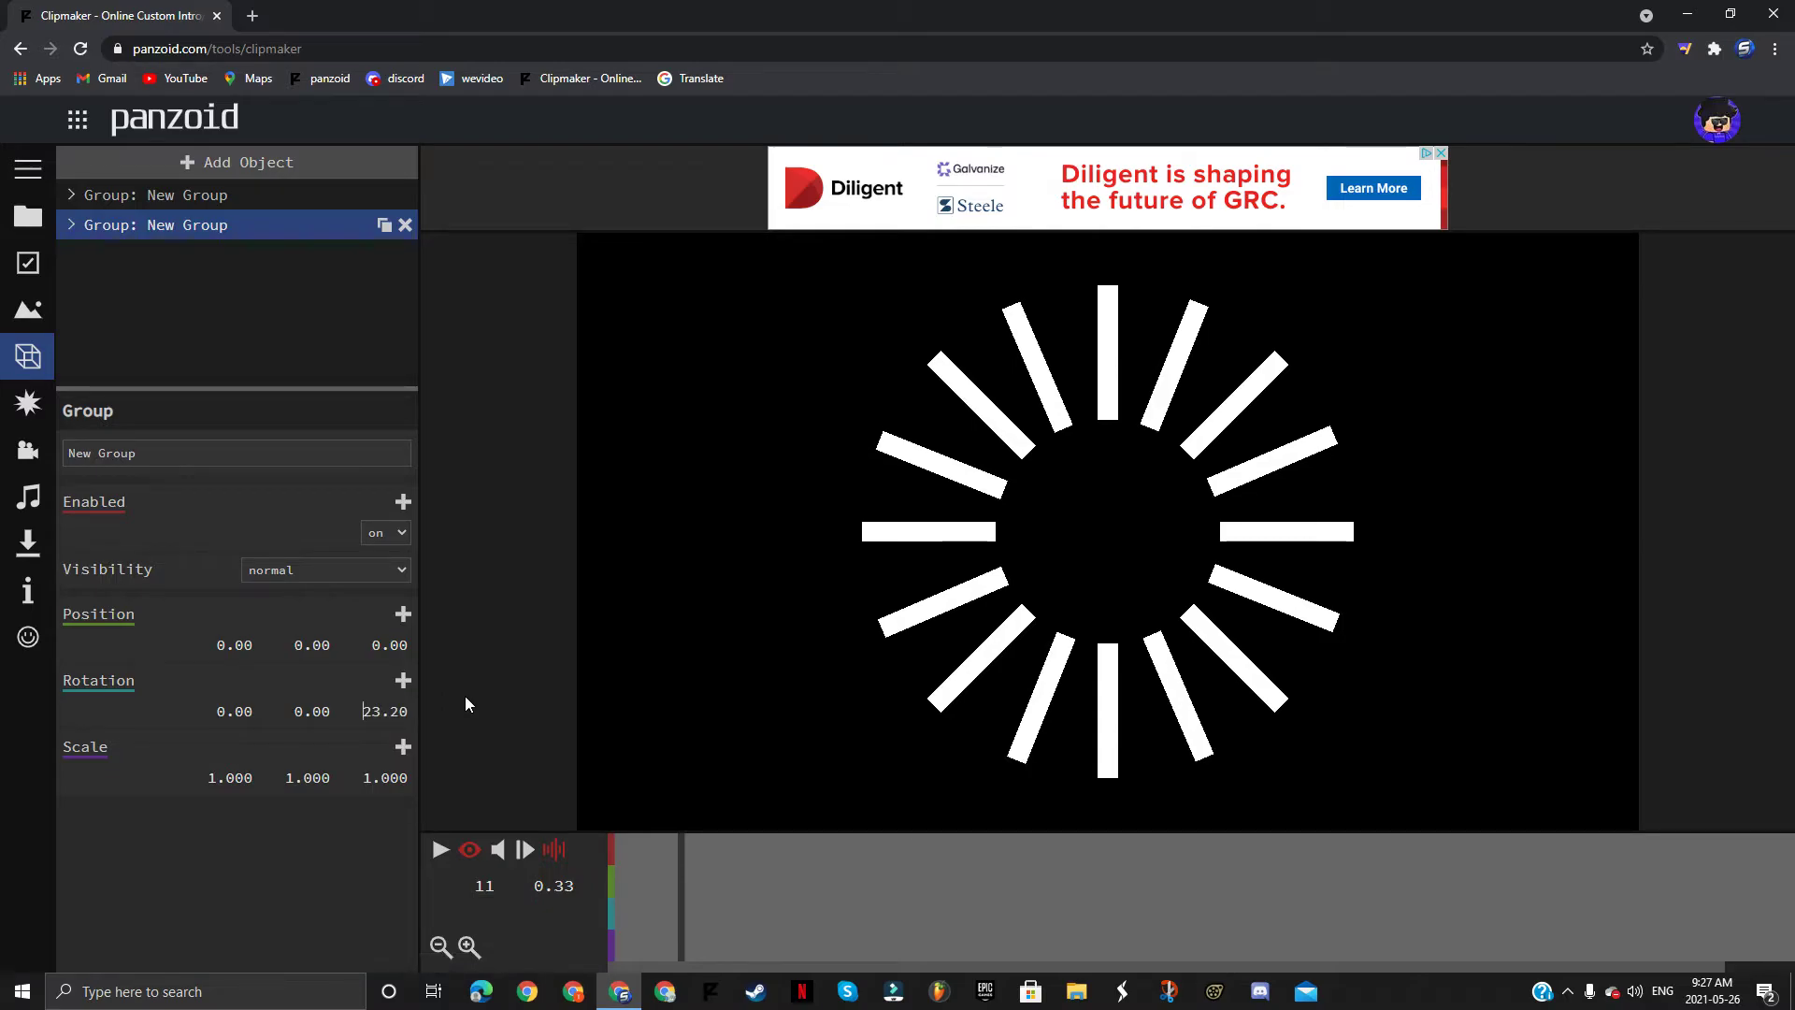
Step: Try a Z rotation of 23.30 for the copied outer group and play the animation
{"action": "left_click", "coordinate": [391, 712]}
{"action": "left_click", "coordinate": [404, 714]}
{"action": "type", "text": "3"}
{"action": "key", "text": "space"}
{"action": "key", "text": "space"}
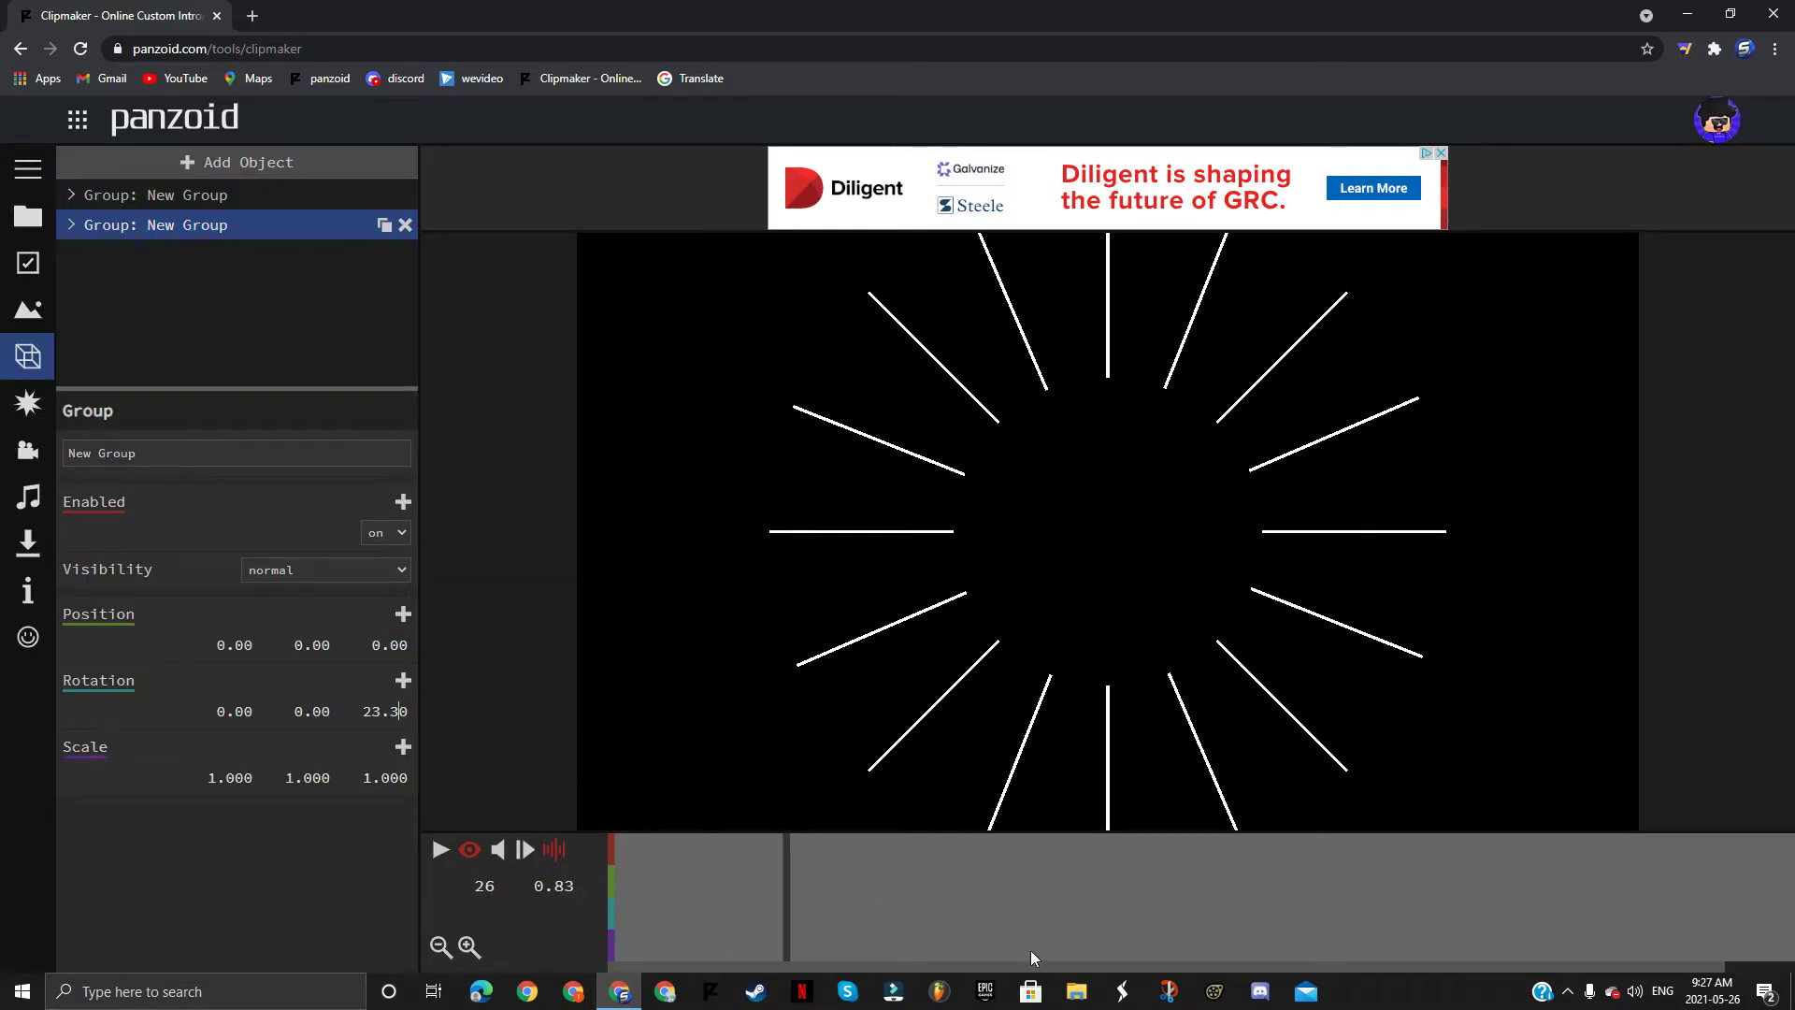
Step: Try a Z rotation of 22 for the copied outer group, play the animation, and return the playhead to 0.07 s
{"action": "left_click_drag", "start_coordinate": [391, 725], "coordinate": [370, 717]}
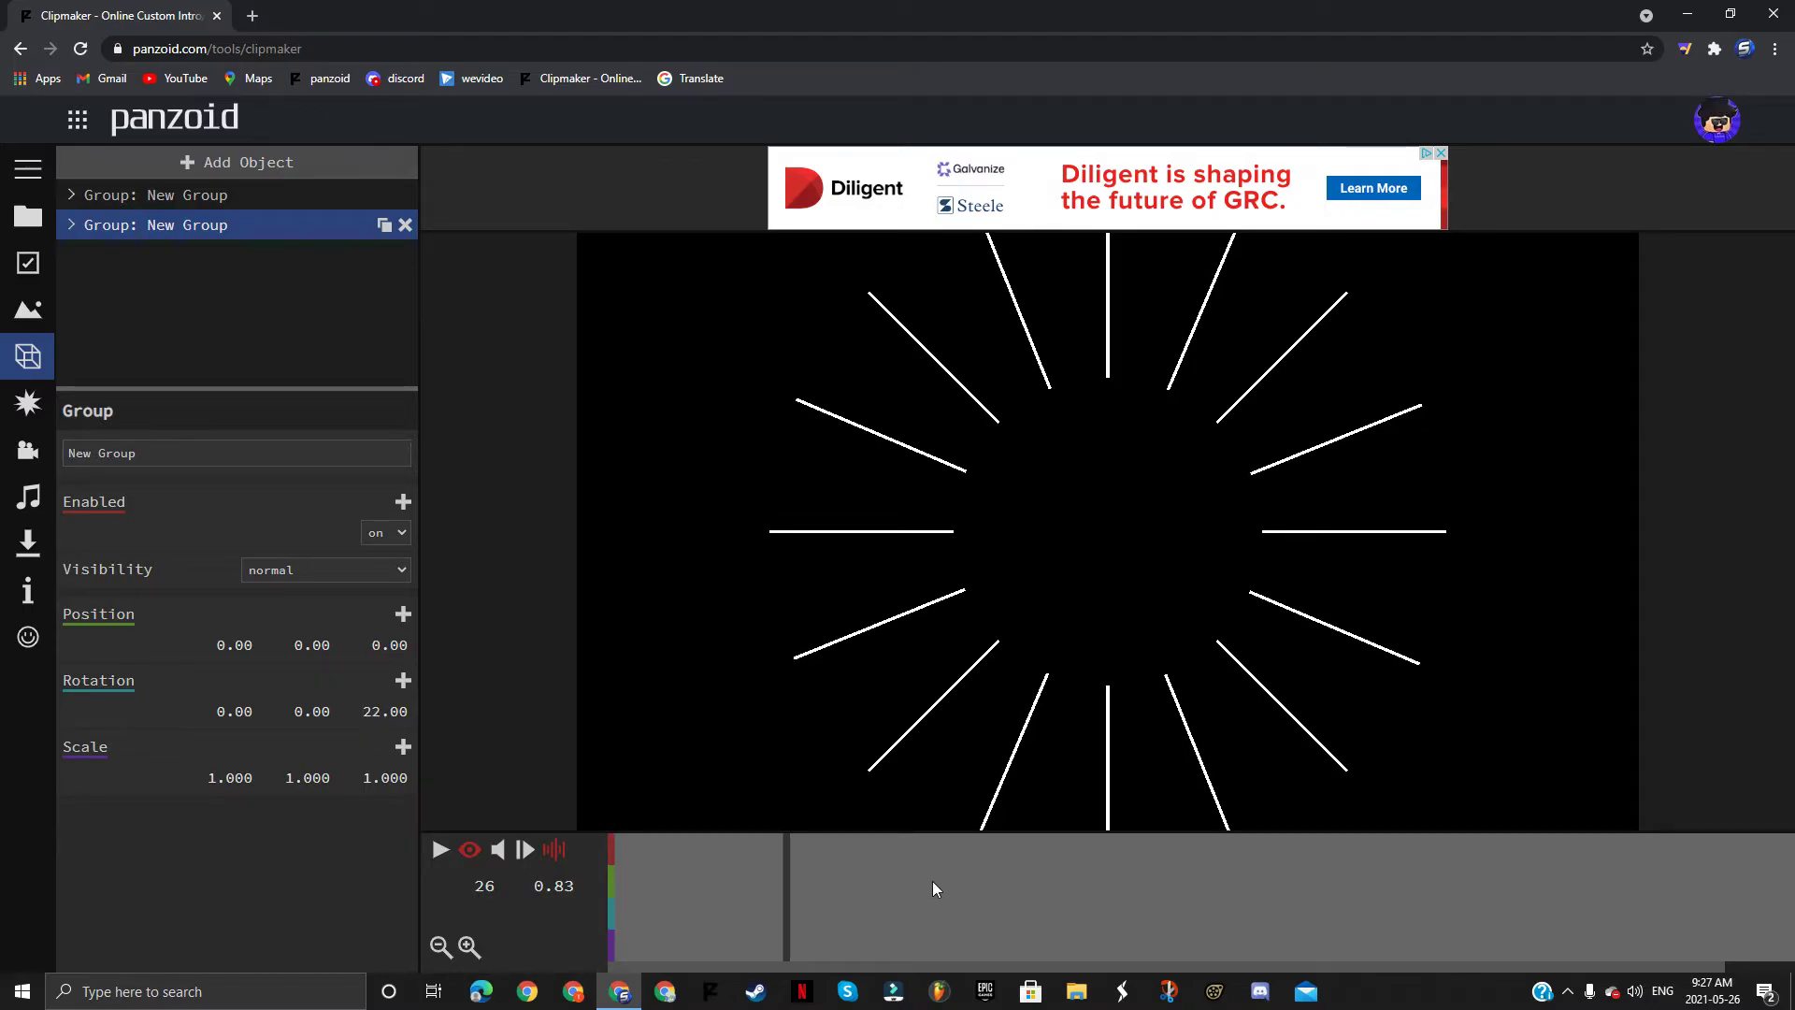
{"action": "key", "text": "space"}
{"action": "key", "text": "space"}
{"action": "left_click_drag", "start_coordinate": [917, 886], "coordinate": [621, 856]}
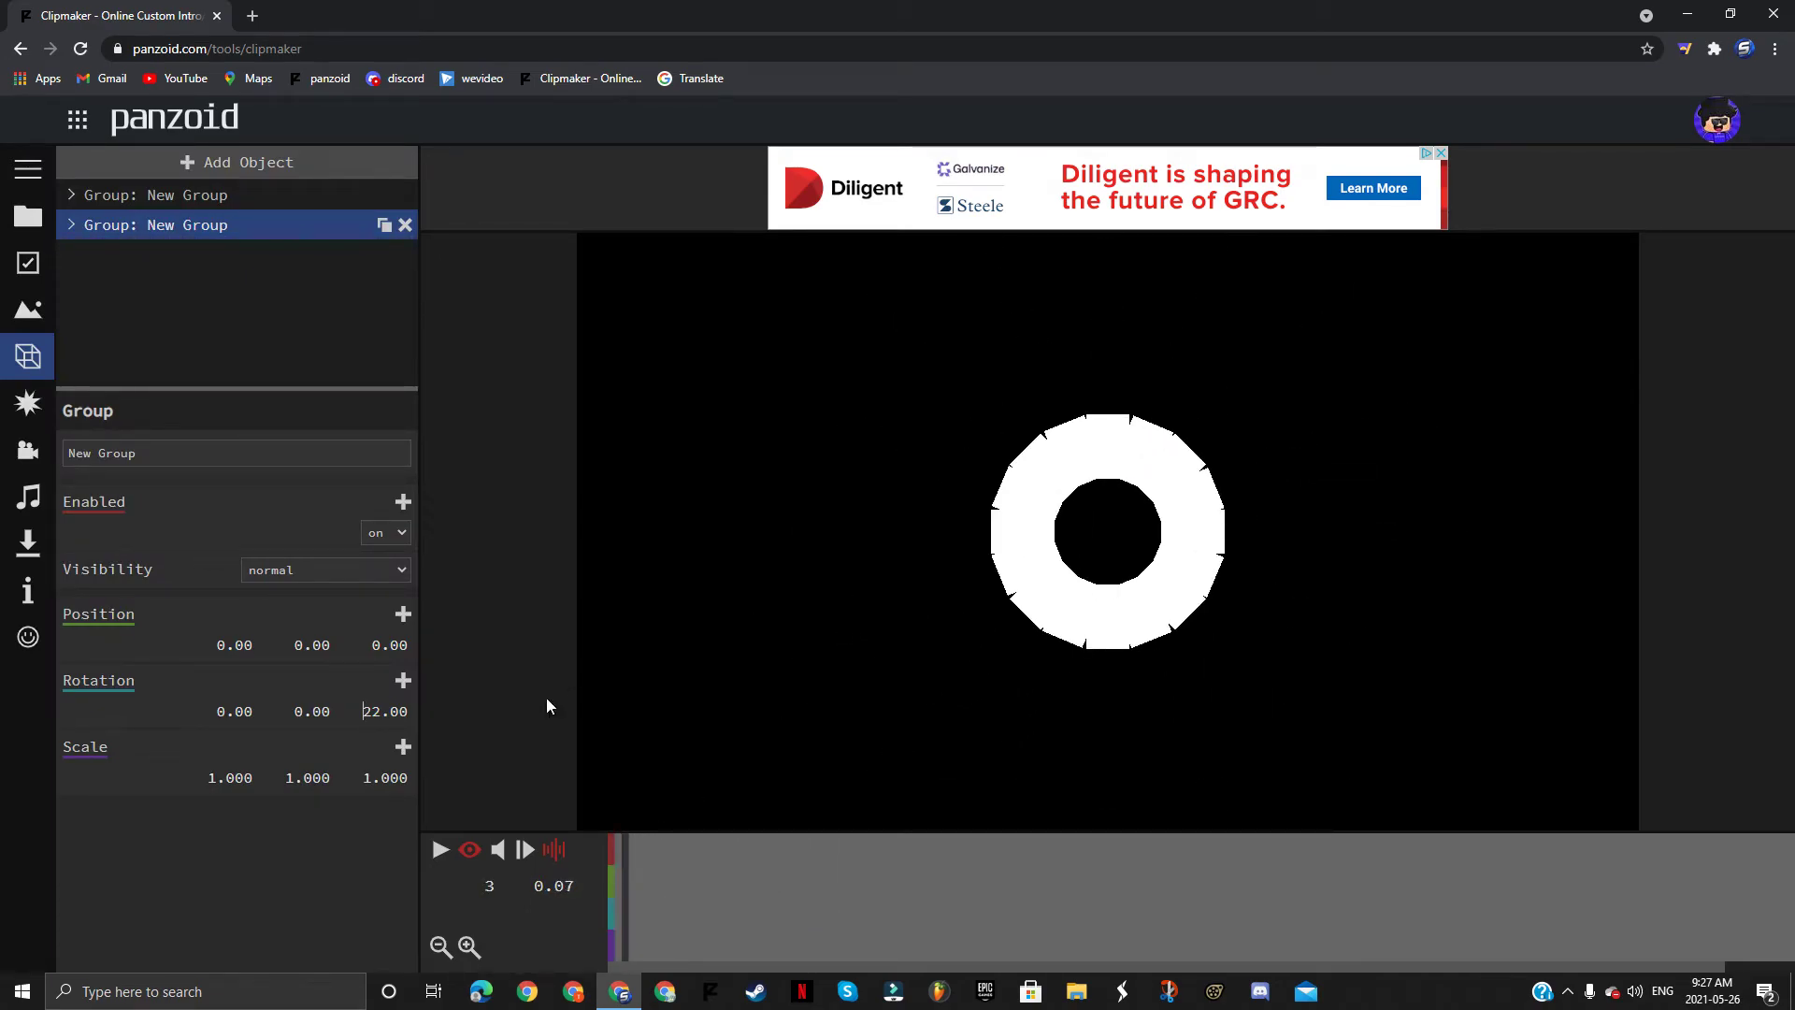
Step: Adjust the copied outer group's Z rotation to 22.55 and review the burst along the timeline
{"action": "left_click", "coordinate": [383, 721]}
{"action": "type", "text": "21"}
{"action": "key", "text": "Return"}
{"action": "left_click", "coordinate": [404, 708]}
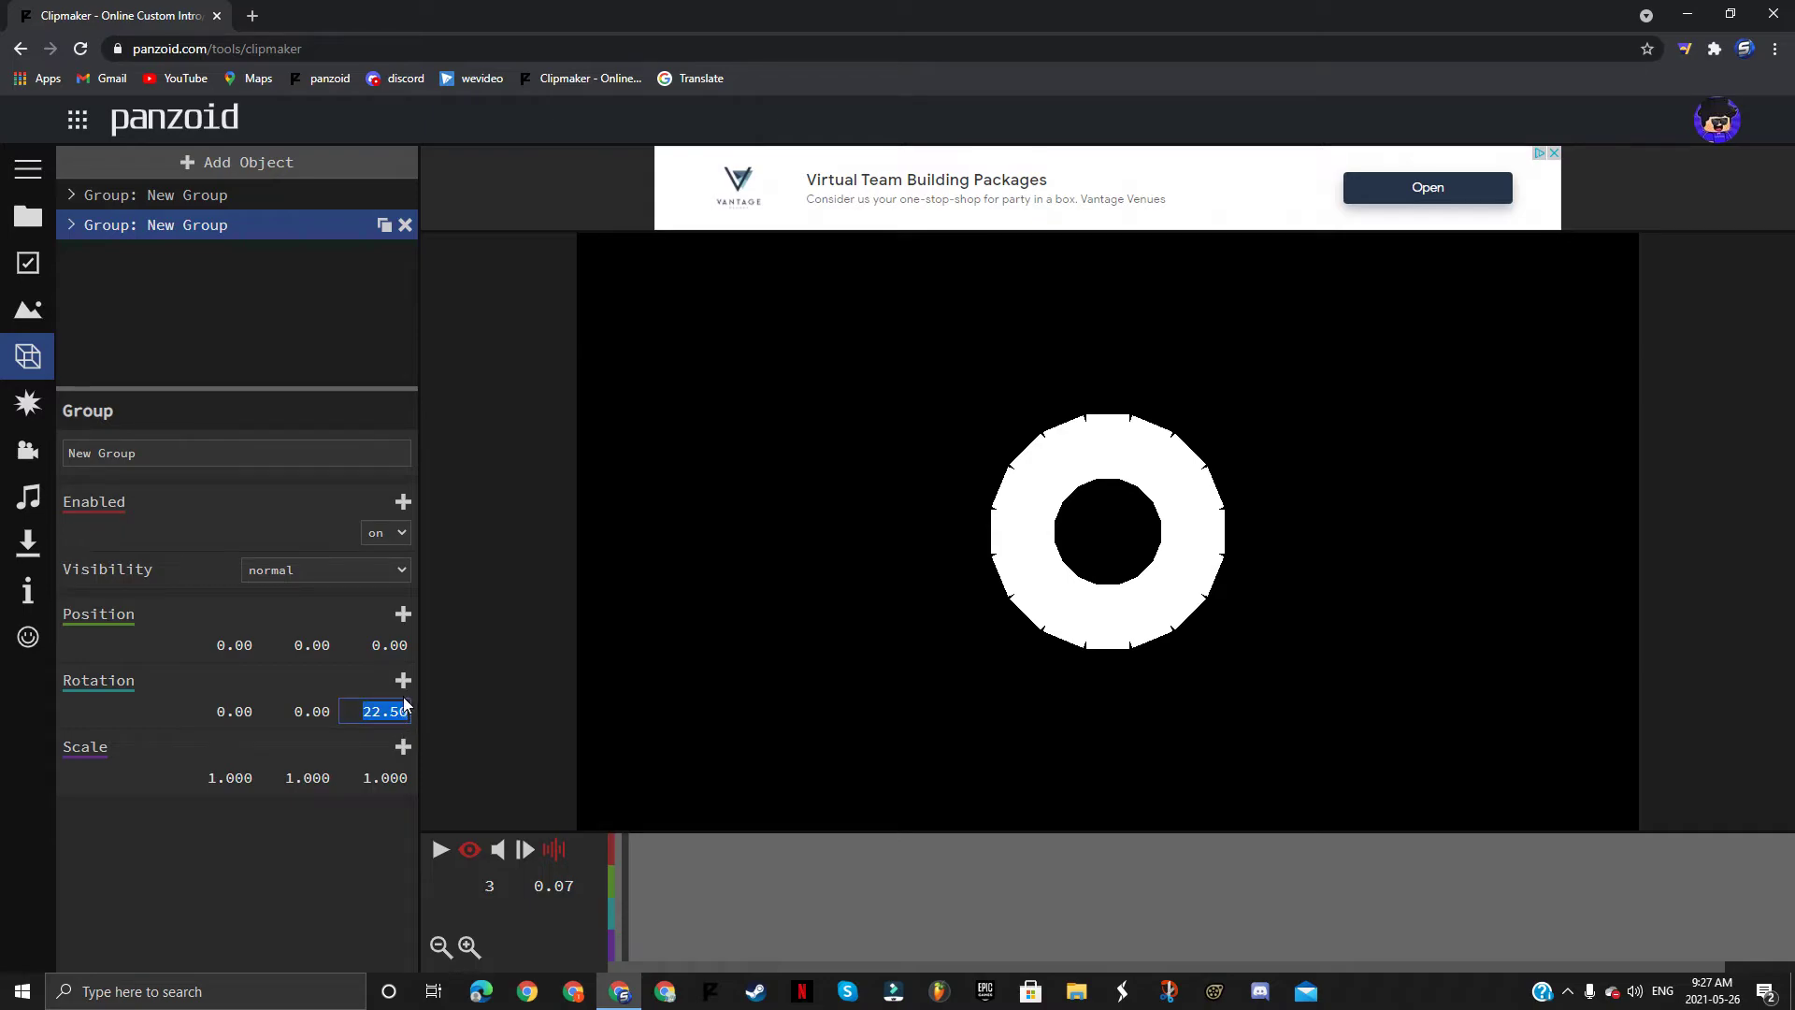
{"action": "key", "text": "Right"}
{"action": "key", "text": "BackSpace"}
{"action": "type", "text": "5"}
{"action": "key", "text": "space"}
{"action": "left_click_drag", "start_coordinate": [793, 893], "coordinate": [911, 779]}
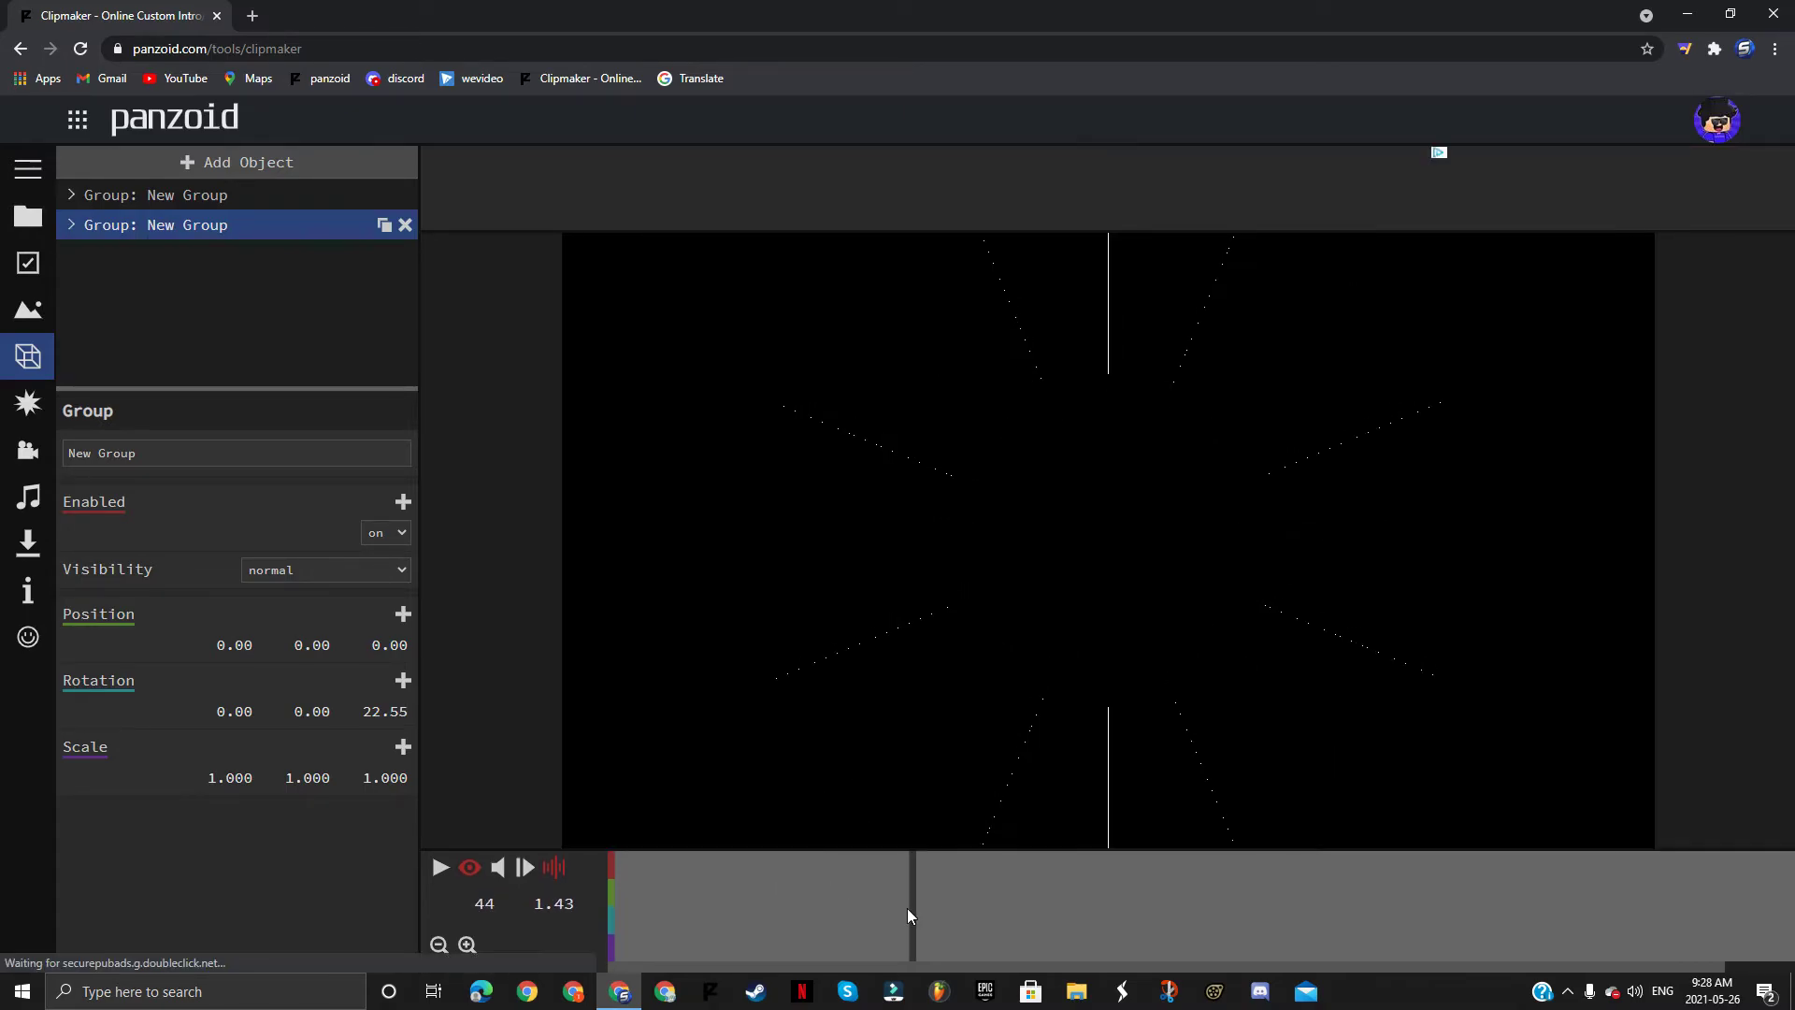
Step: Return to the animation's start and check the rectangle's final keyframe at 1.20 s inside the copied outer group
{"action": "left_click", "coordinate": [511, 866]}
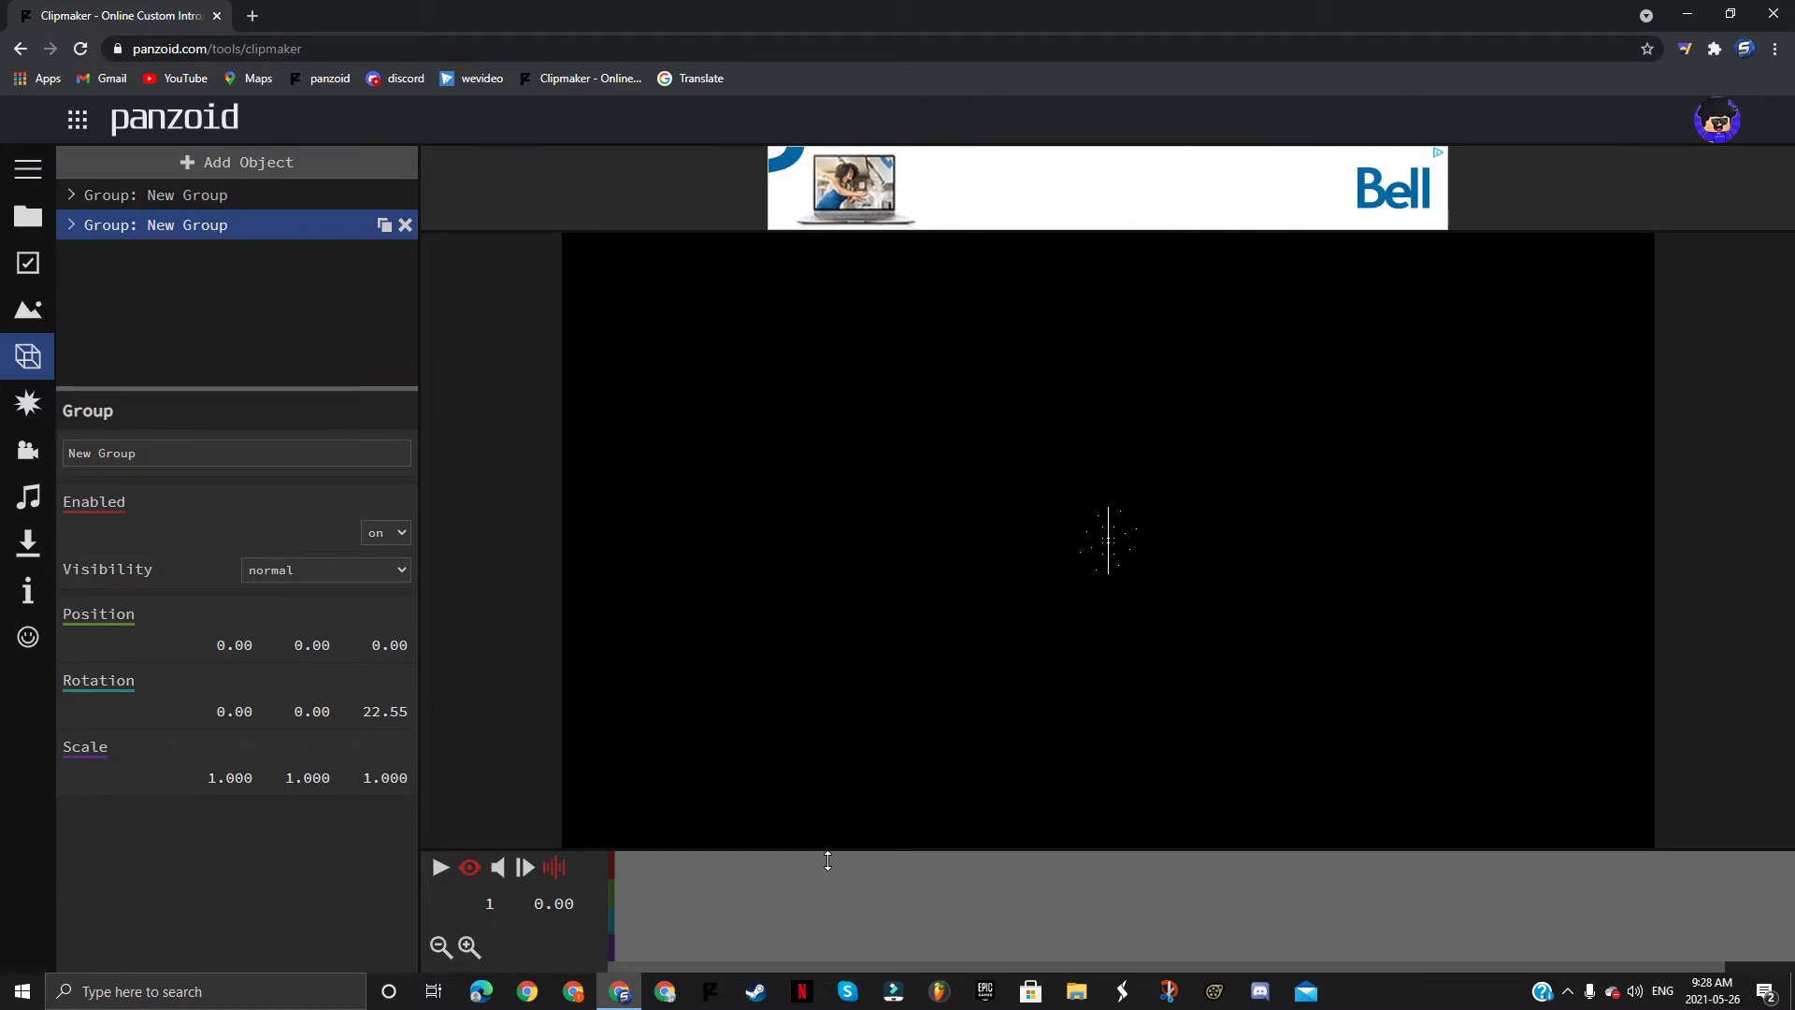
{"action": "left_click_drag", "start_coordinate": [825, 851], "coordinate": [825, 841]}
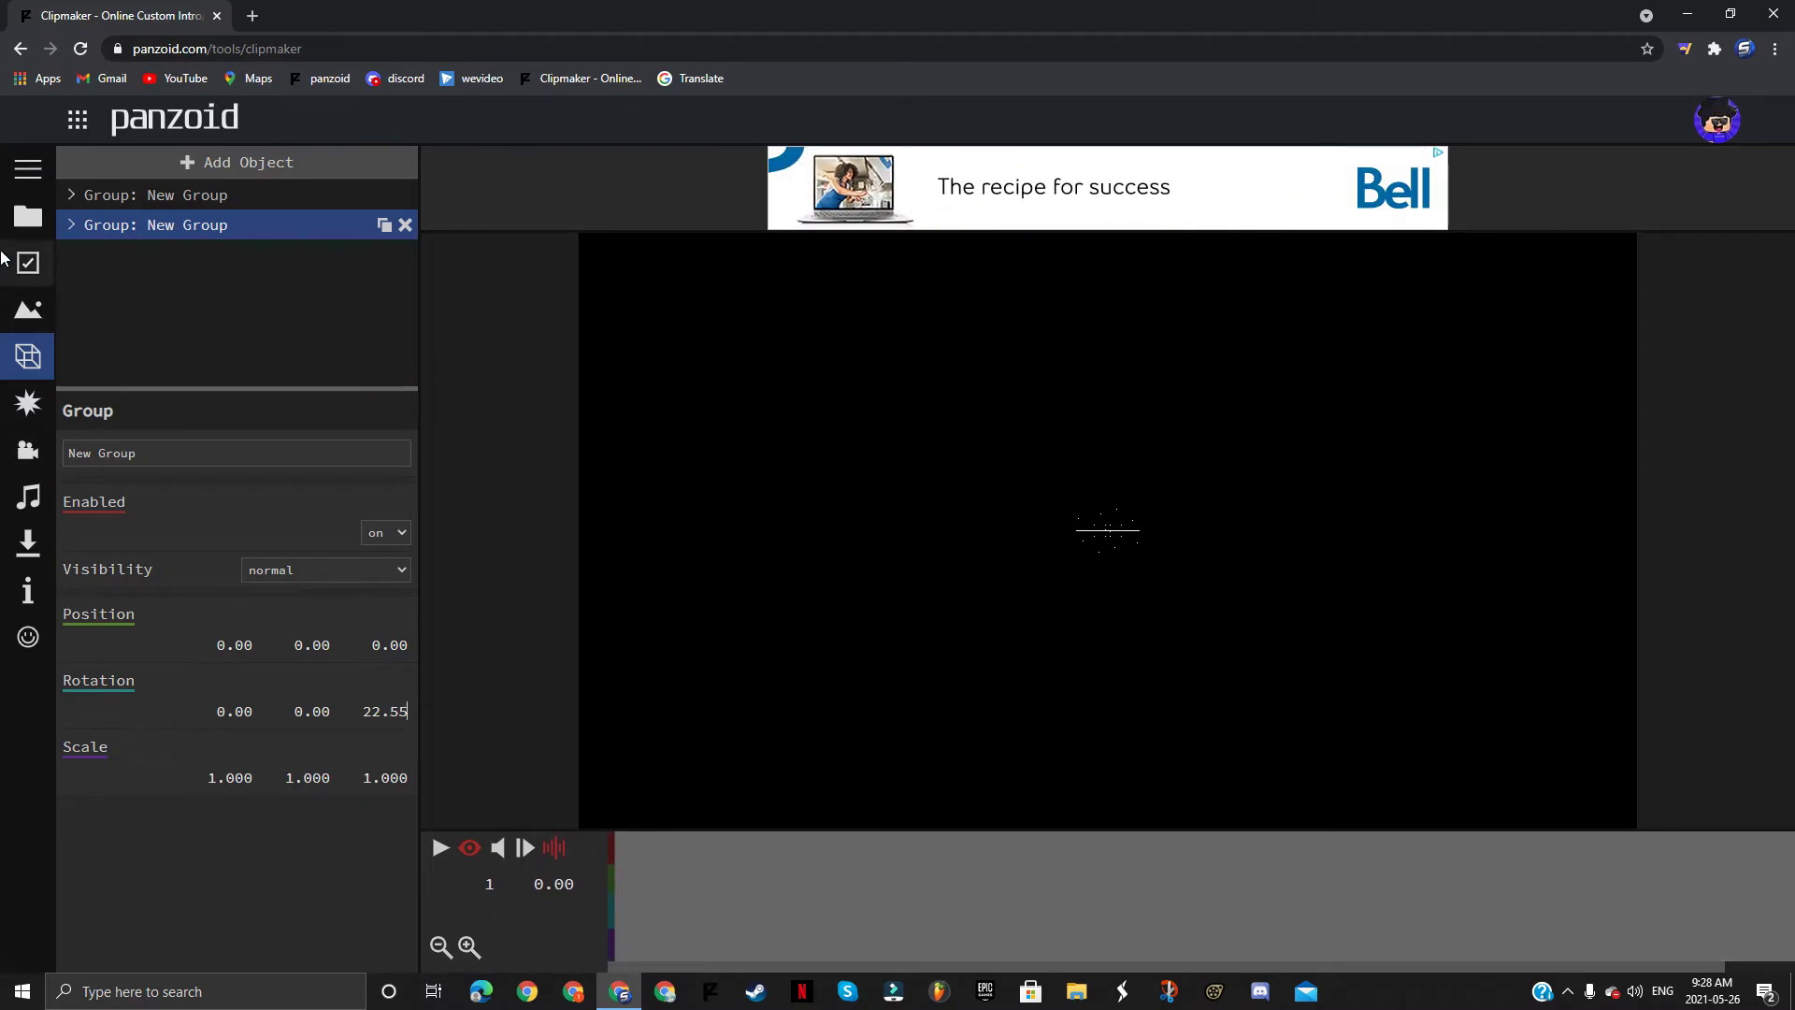
{"action": "left_click", "coordinate": [28, 262]}
{"action": "left_click", "coordinate": [28, 356]}
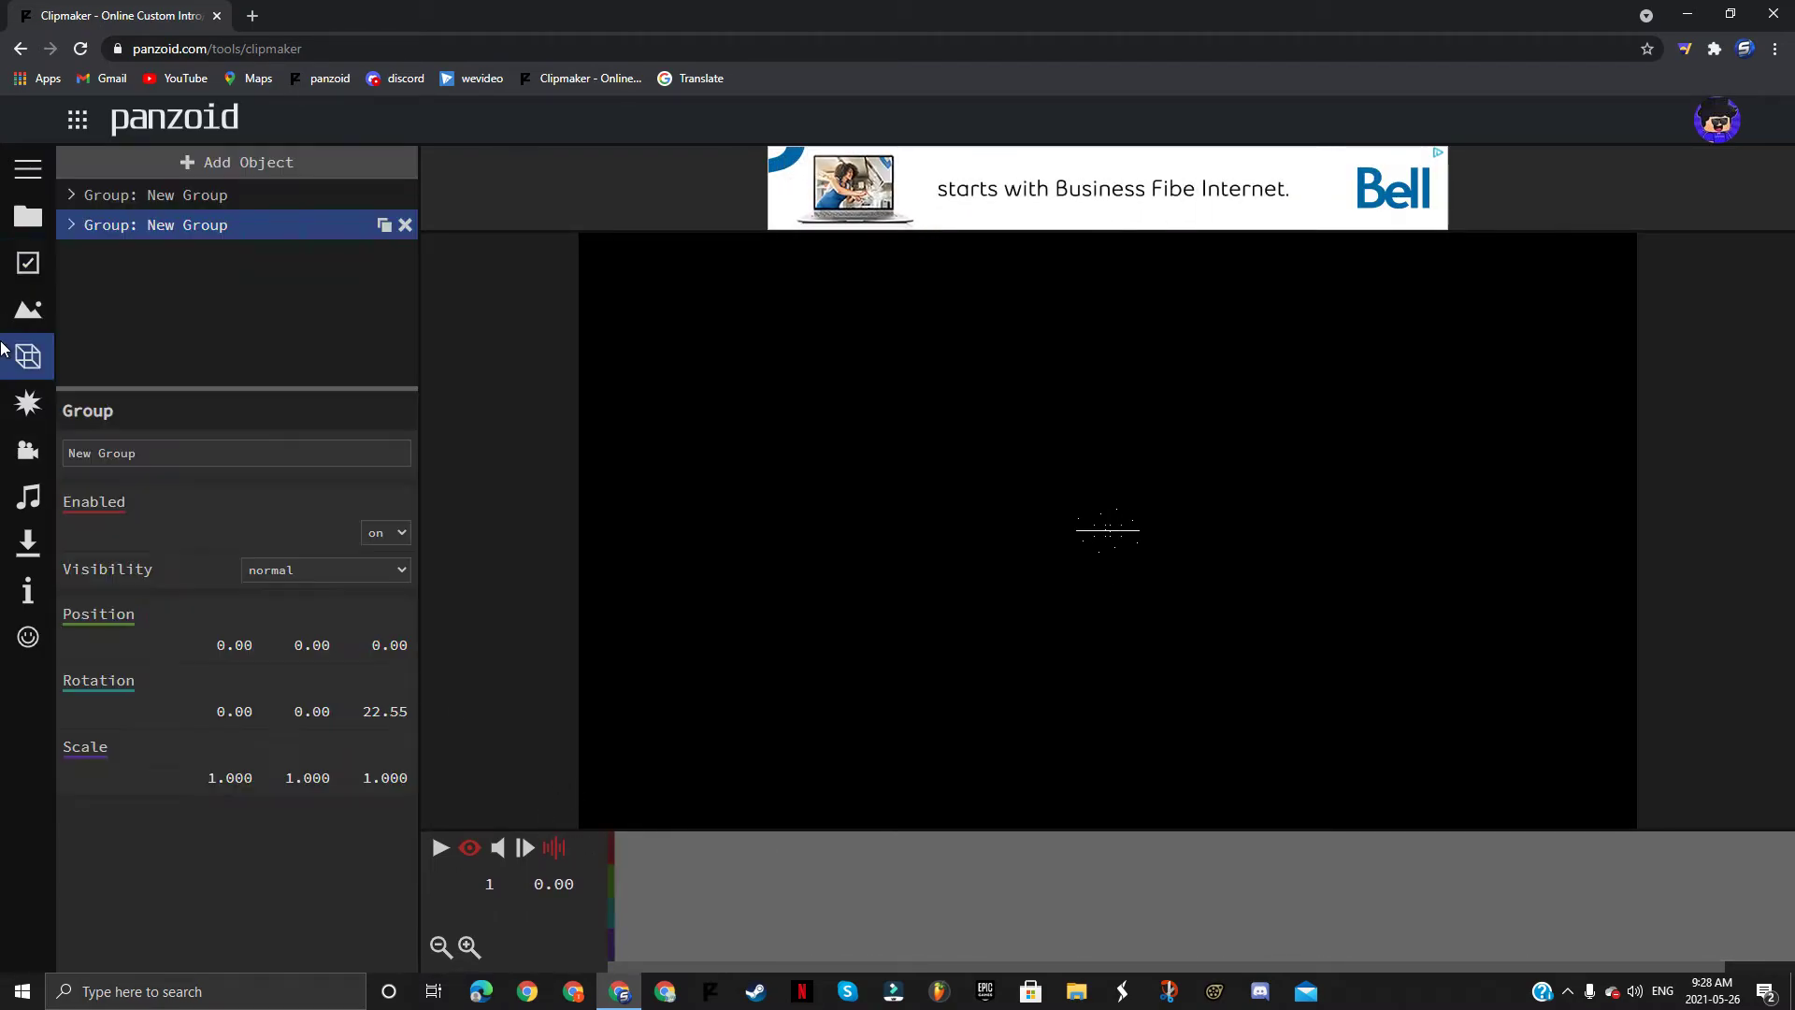
{"action": "left_click", "coordinate": [84, 226]}
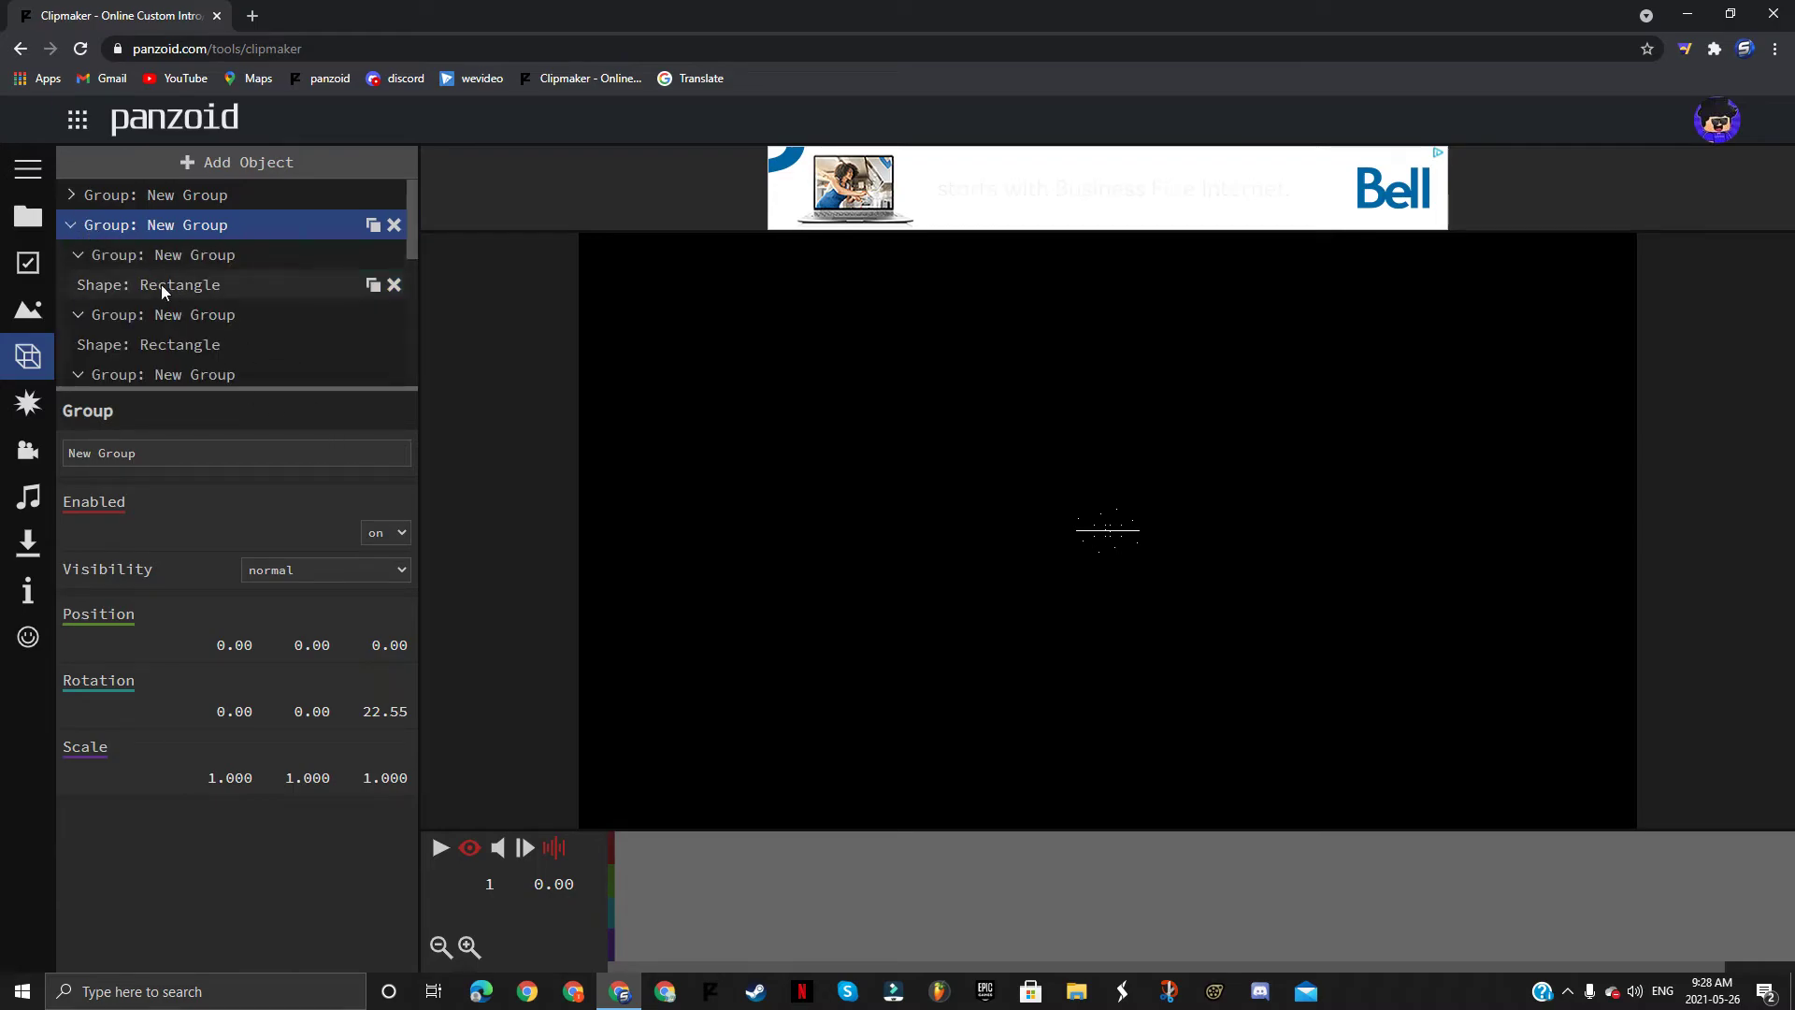
{"action": "left_click", "coordinate": [150, 284]}
{"action": "left_click", "coordinate": [861, 881]}
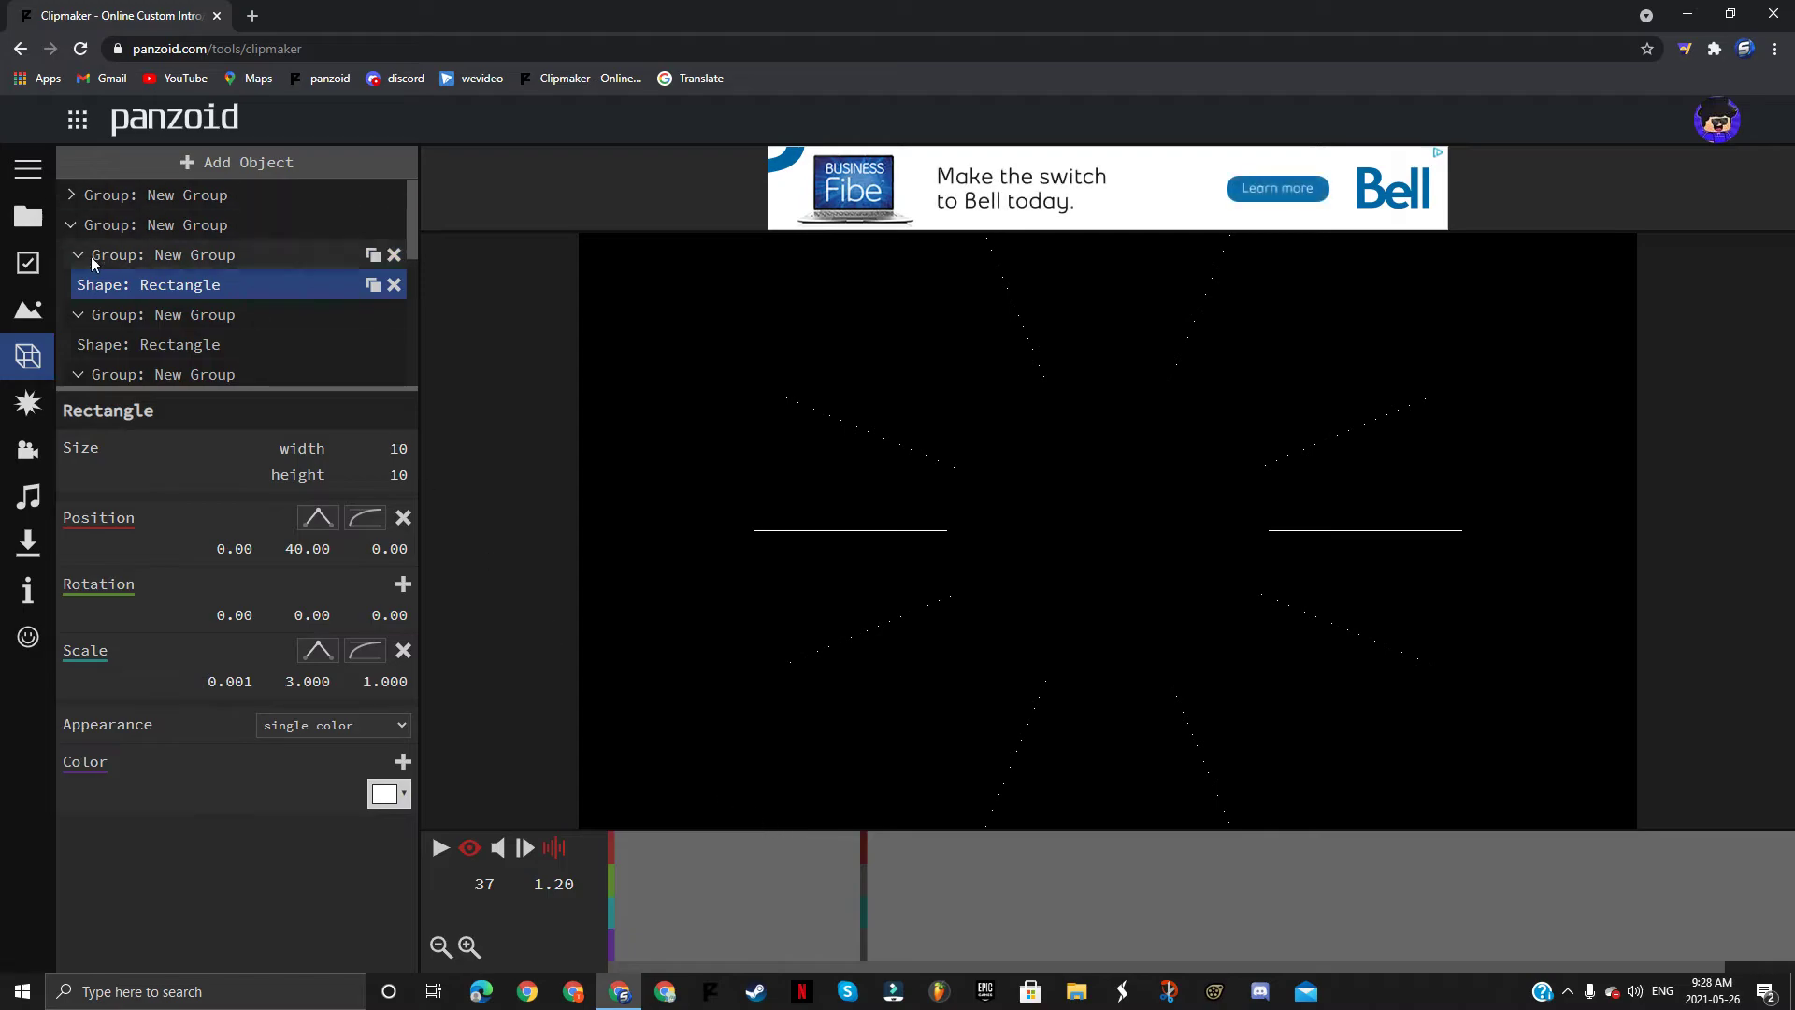
Step: Collapse the copied outer group and set the clip length to 1.2 seconds
{"action": "left_click", "coordinate": [71, 225]}
{"action": "left_click", "coordinate": [28, 263]}
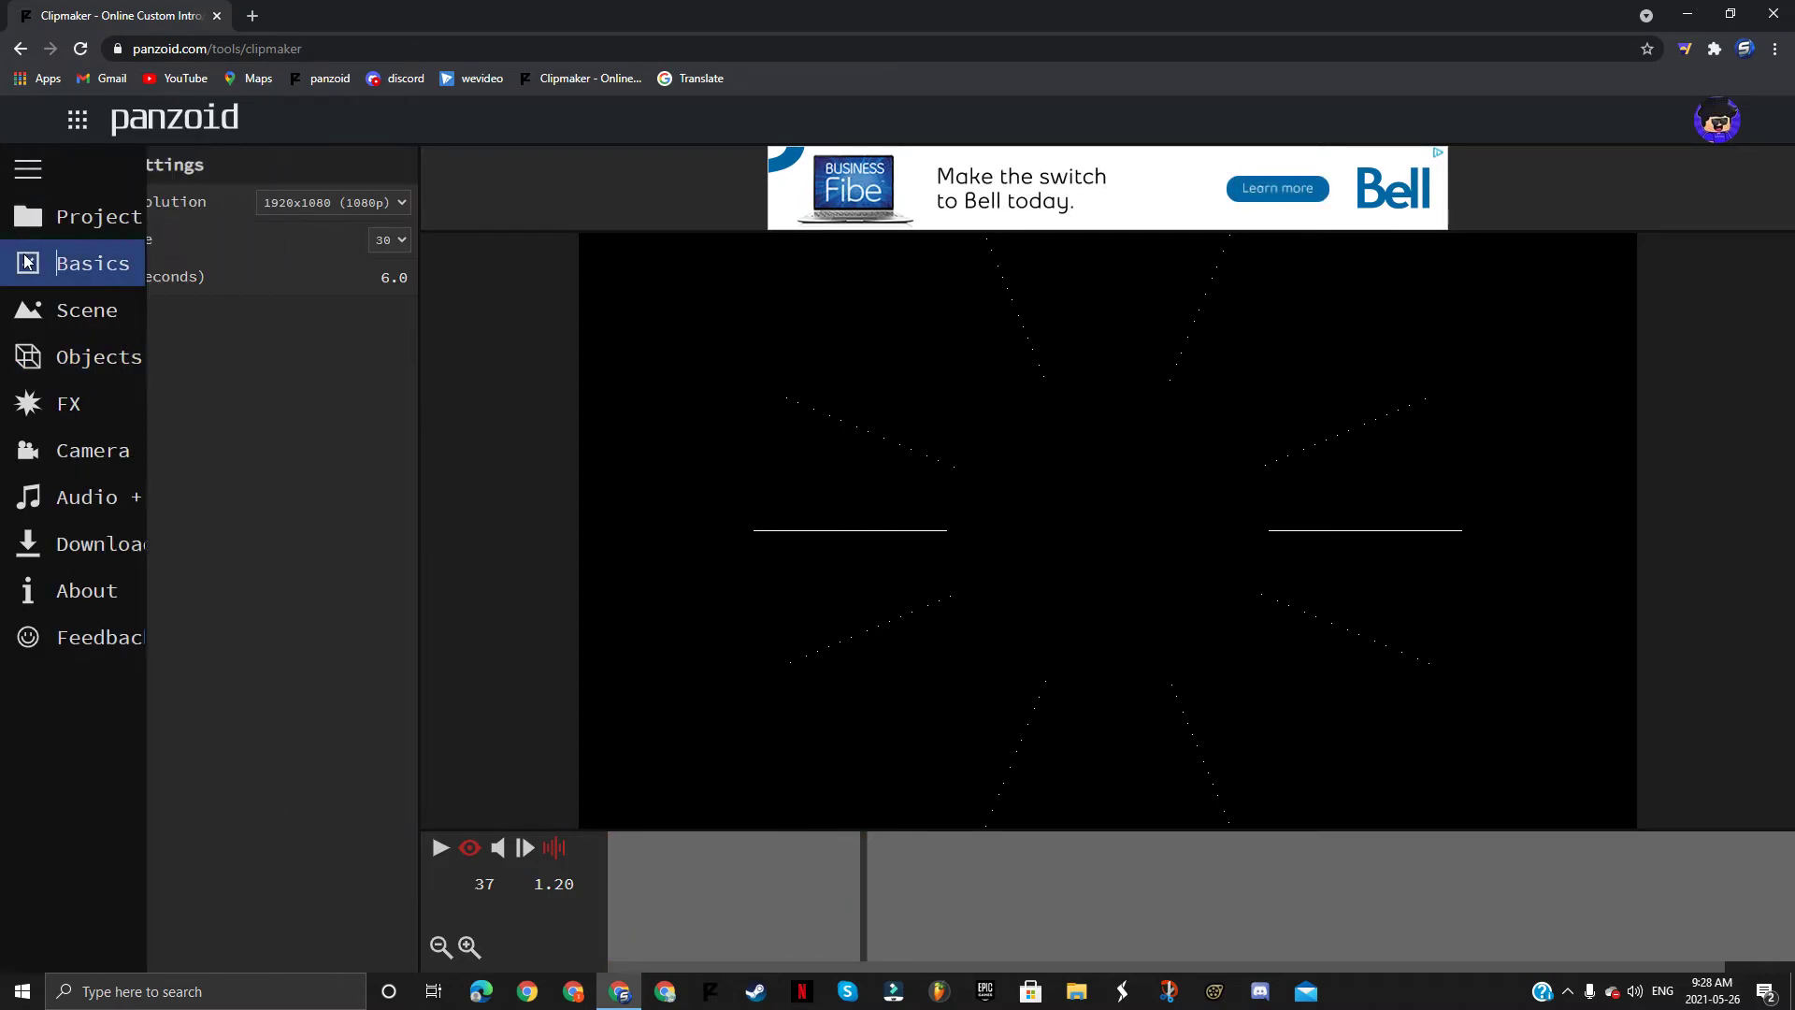
{"action": "left_click", "coordinate": [404, 281]}
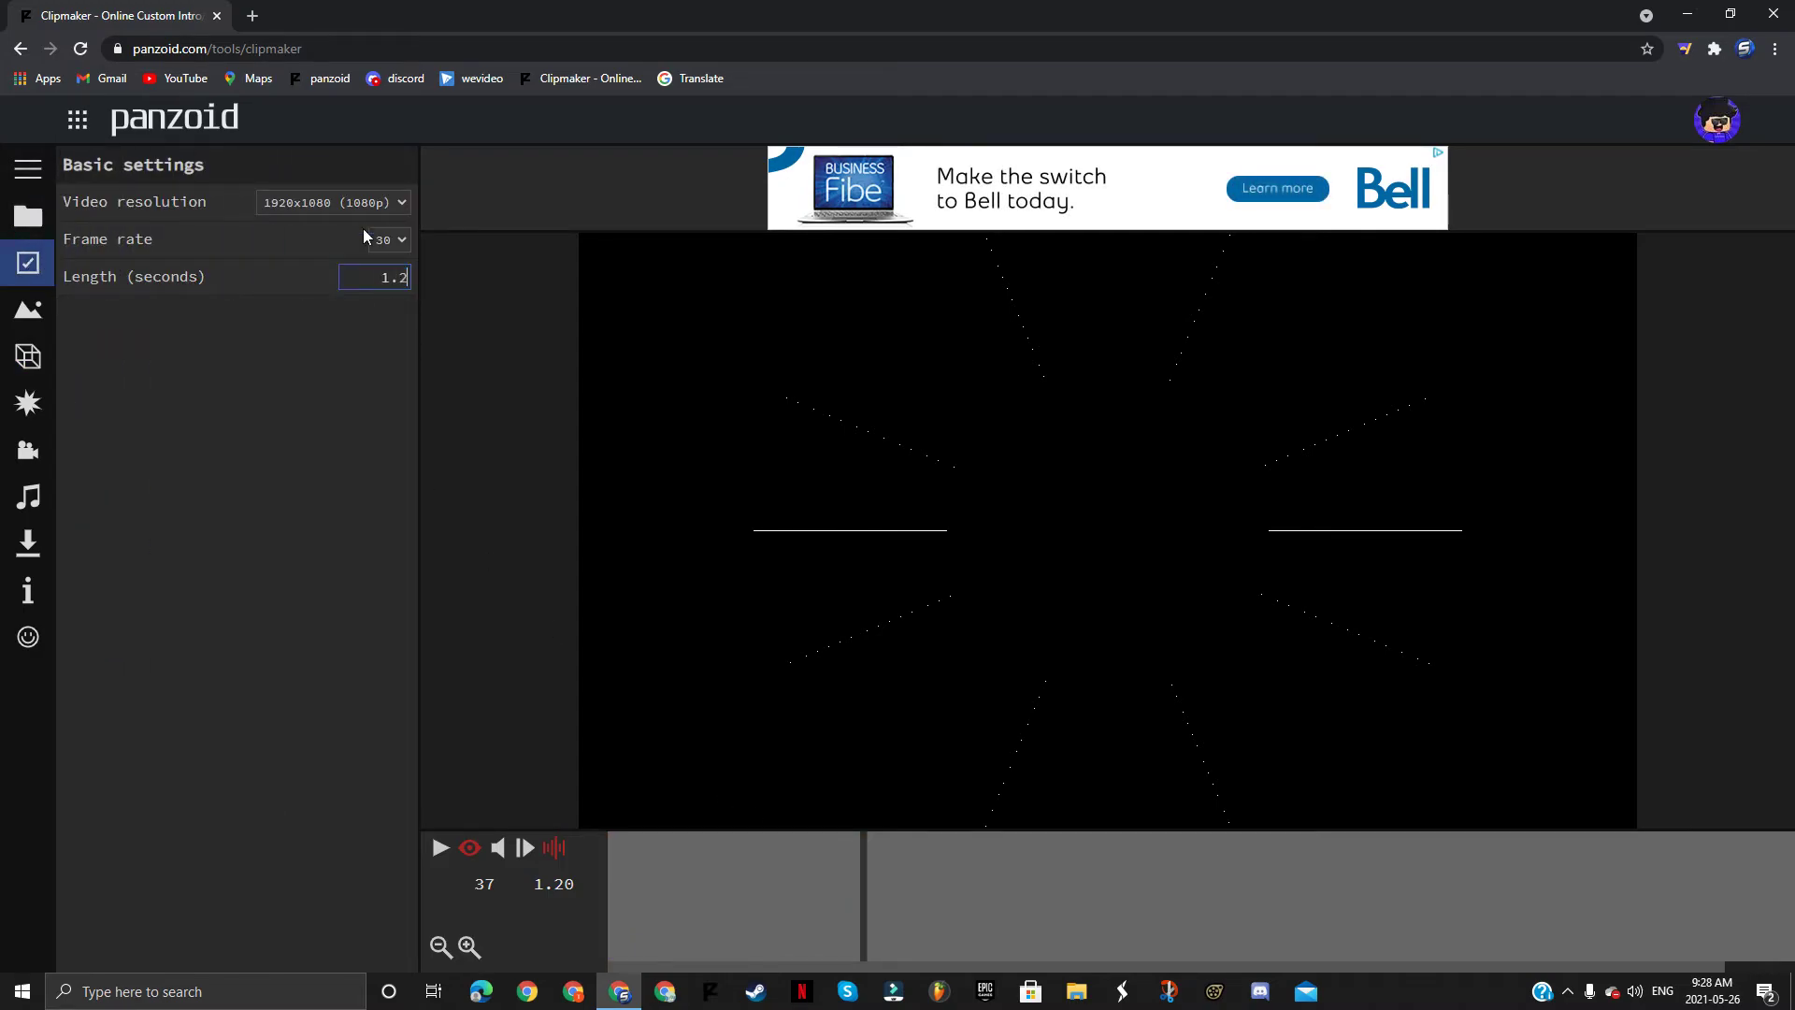
{"action": "key", "text": "Return"}
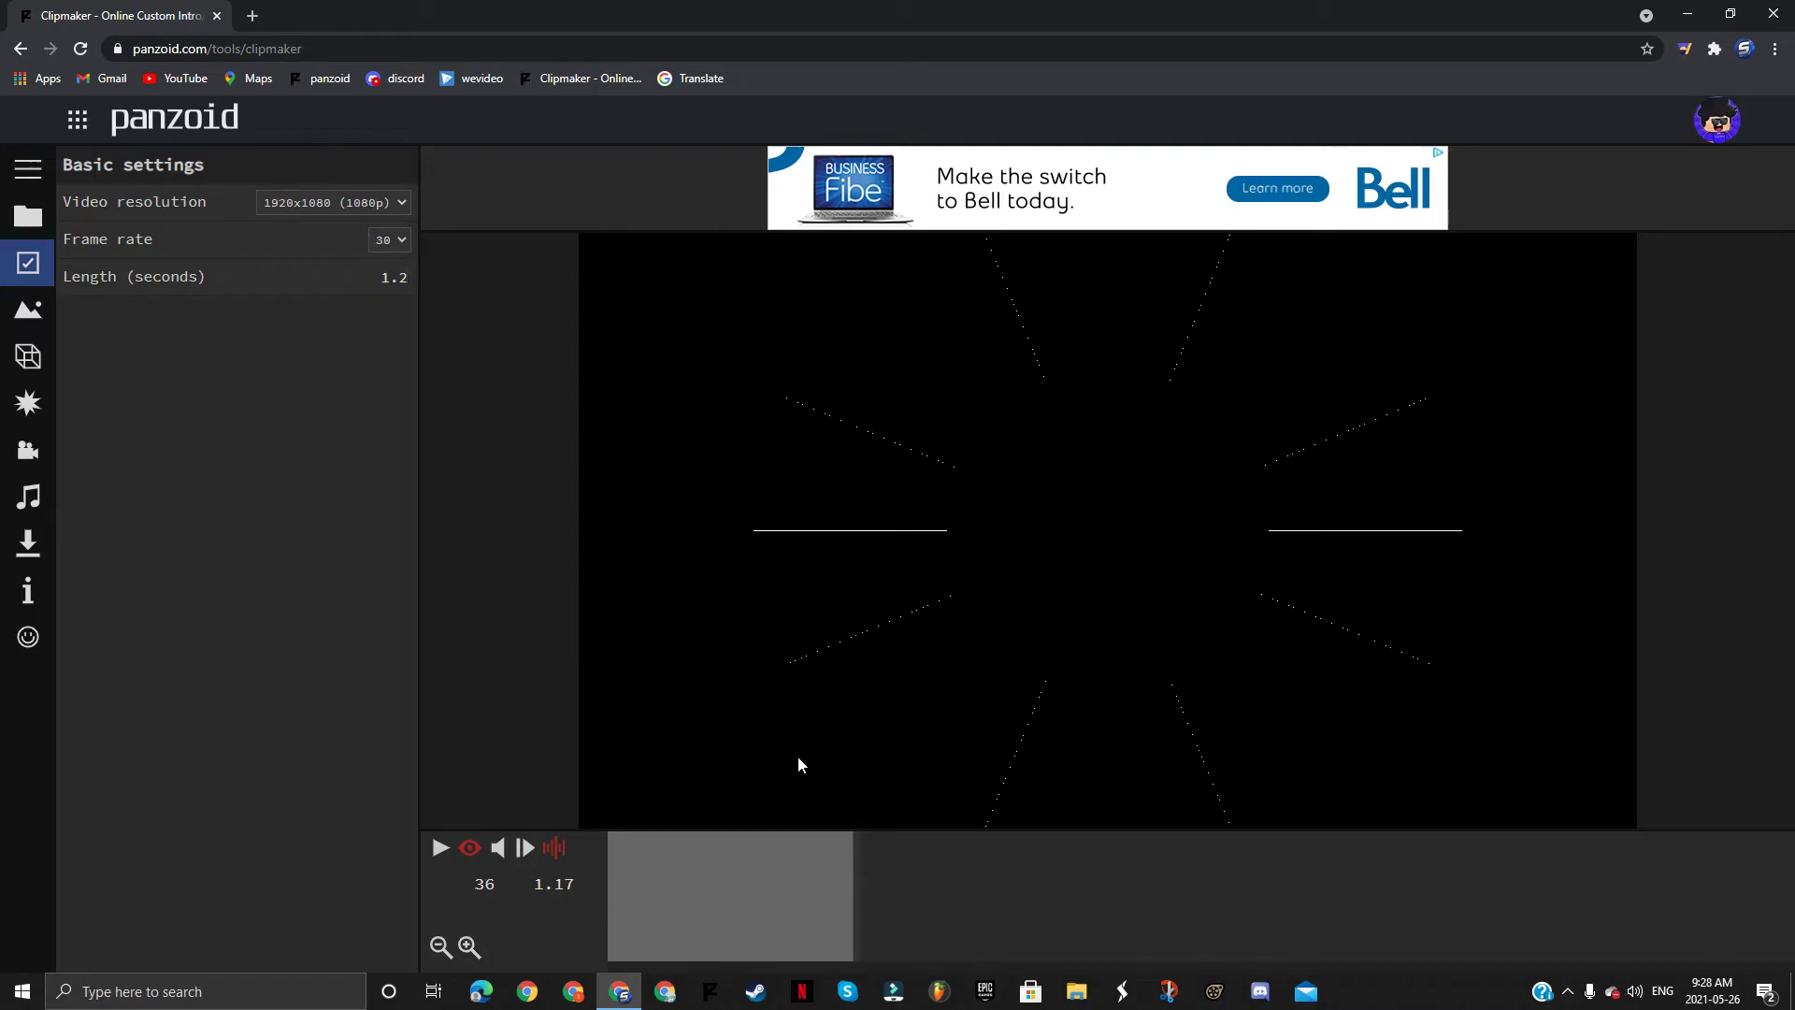
Step: Inspect the copied outer group and its first rectangle at the end of the shortened clip, then collapse the group
{"action": "left_click", "coordinate": [28, 356]}
{"action": "left_click", "coordinate": [224, 225]}
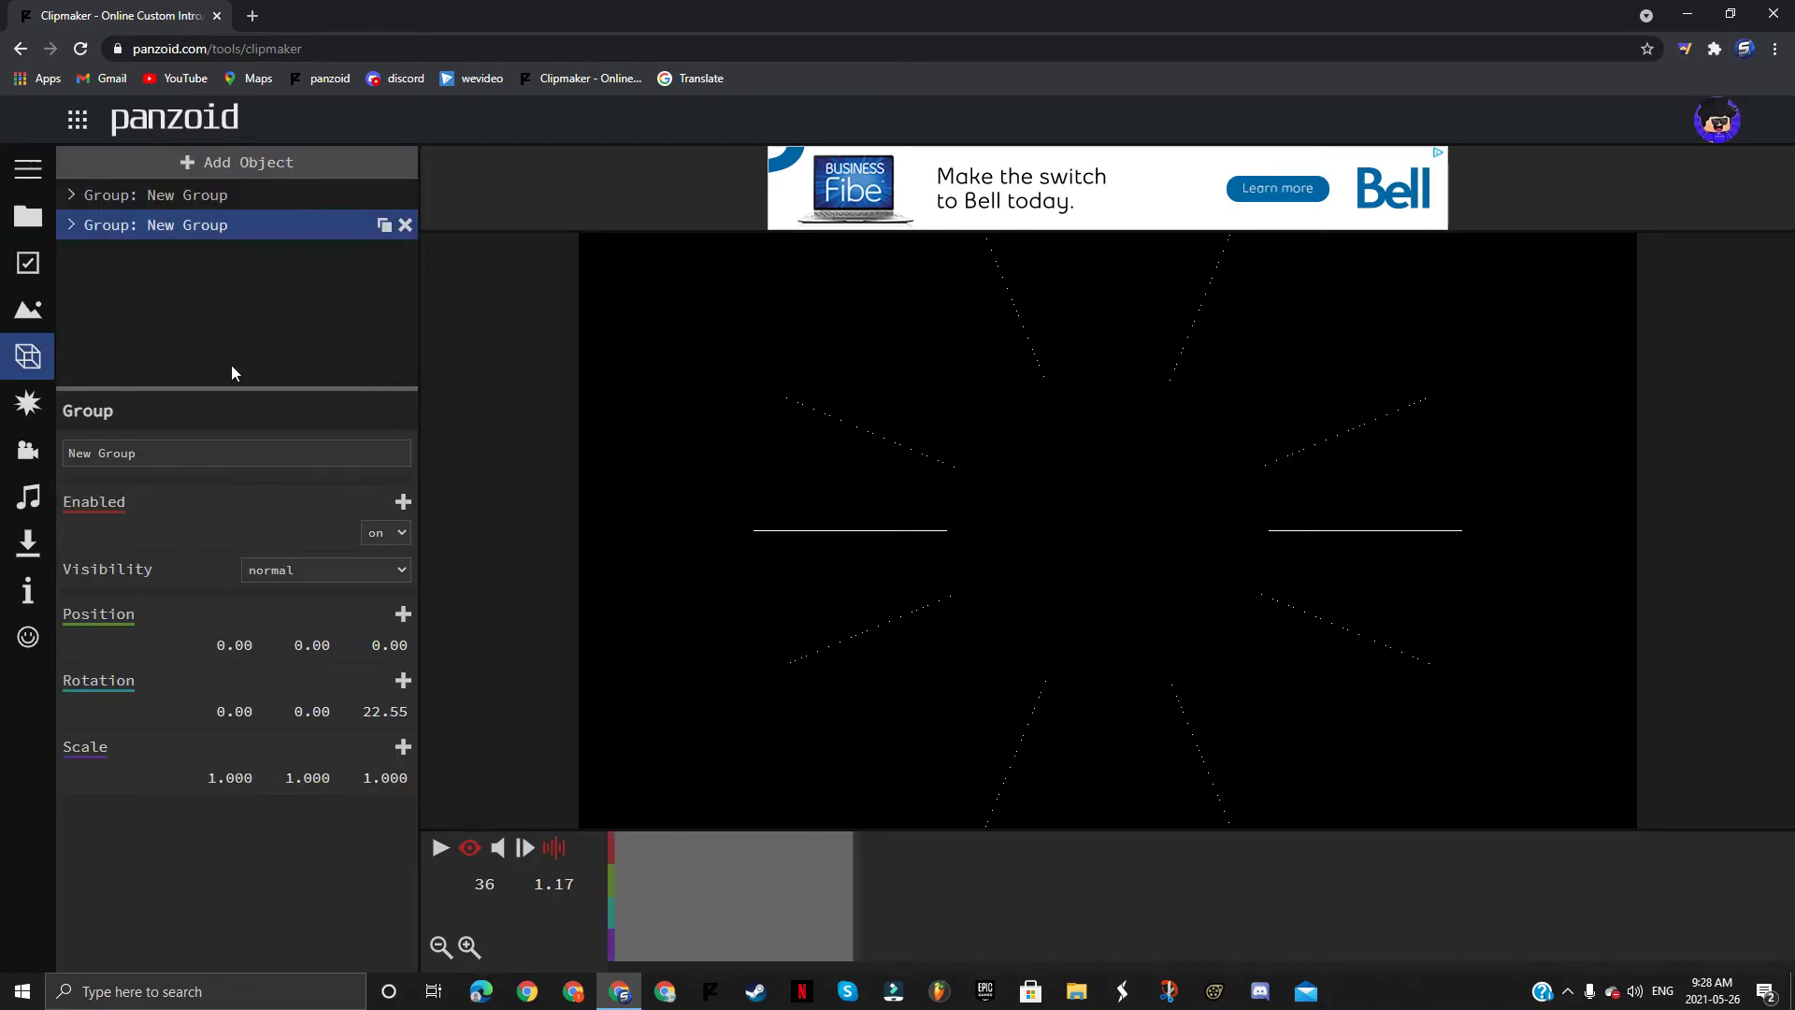
{"action": "left_click", "coordinate": [72, 225]}
{"action": "left_click", "coordinate": [161, 284]}
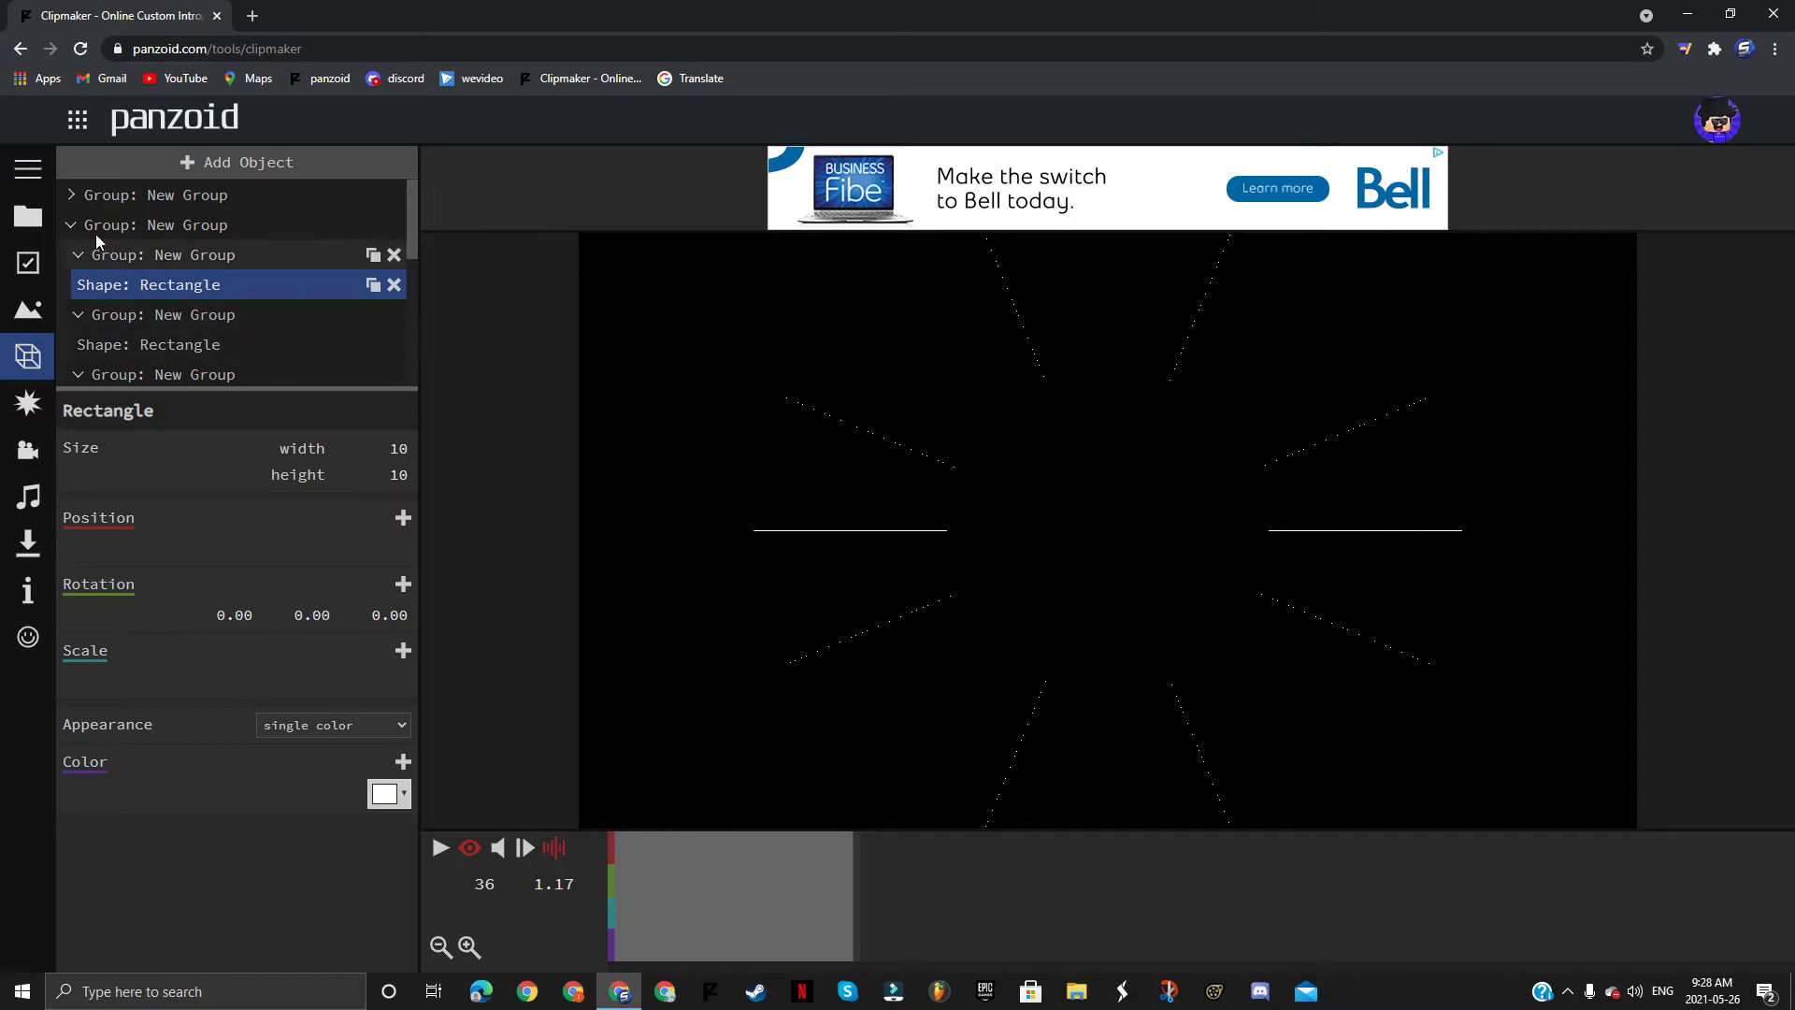
{"action": "left_click", "coordinate": [82, 229]}
Step: Rewind to the start and play the shortened burst animation through to its end
{"action": "left_click_drag", "start_coordinate": [833, 889], "coordinate": [539, 841]}
{"action": "key", "text": "space"}
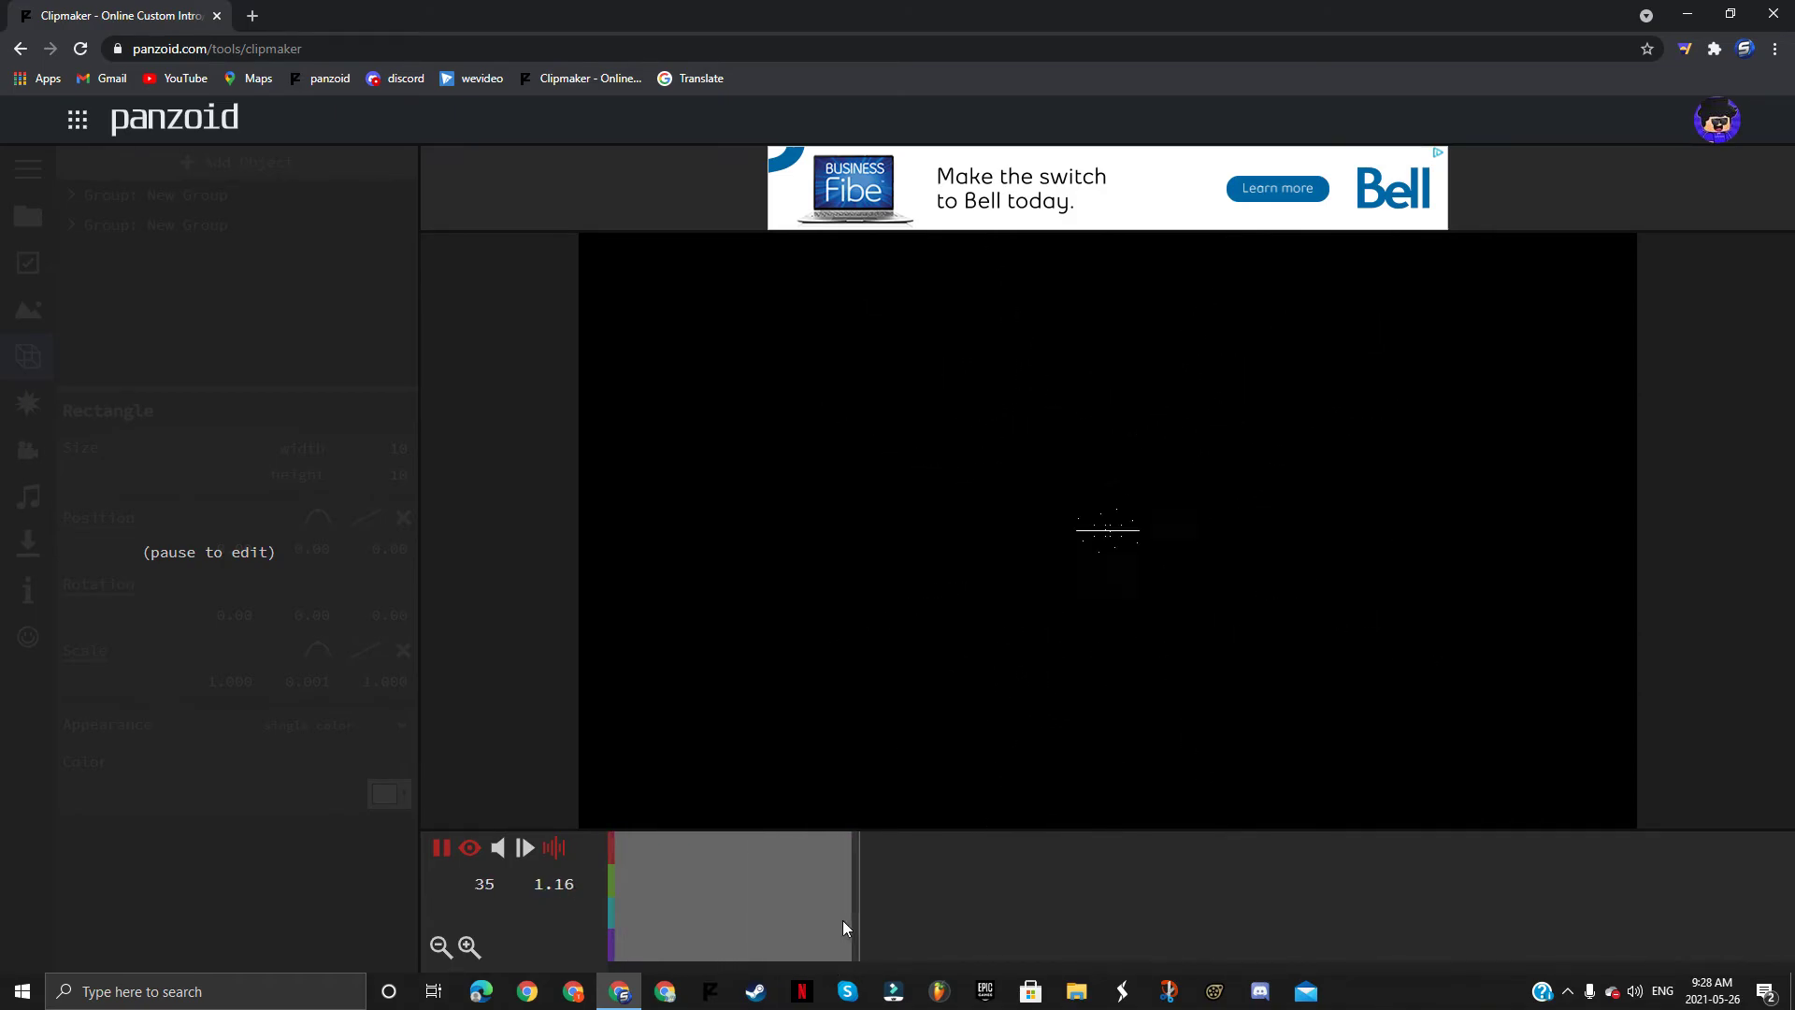
{"action": "left_click_drag", "start_coordinate": [812, 906], "coordinate": [582, 888]}
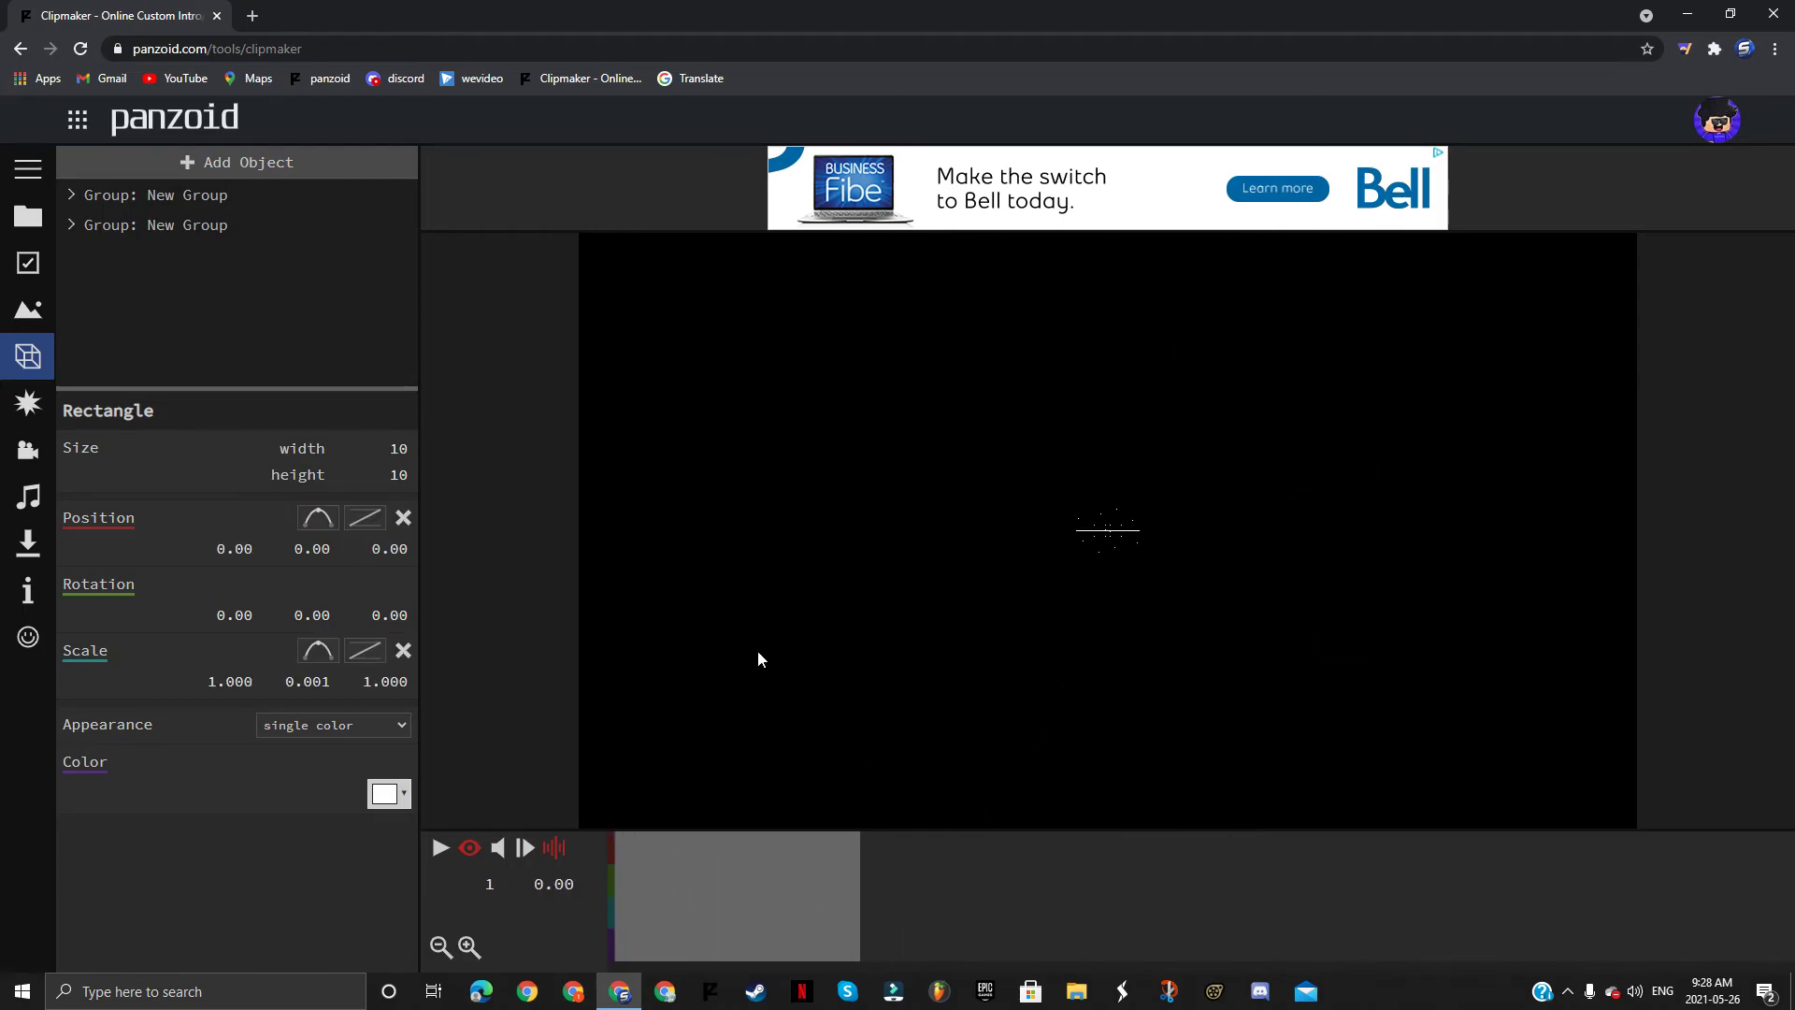
{"action": "left_click", "coordinate": [750, 704]}
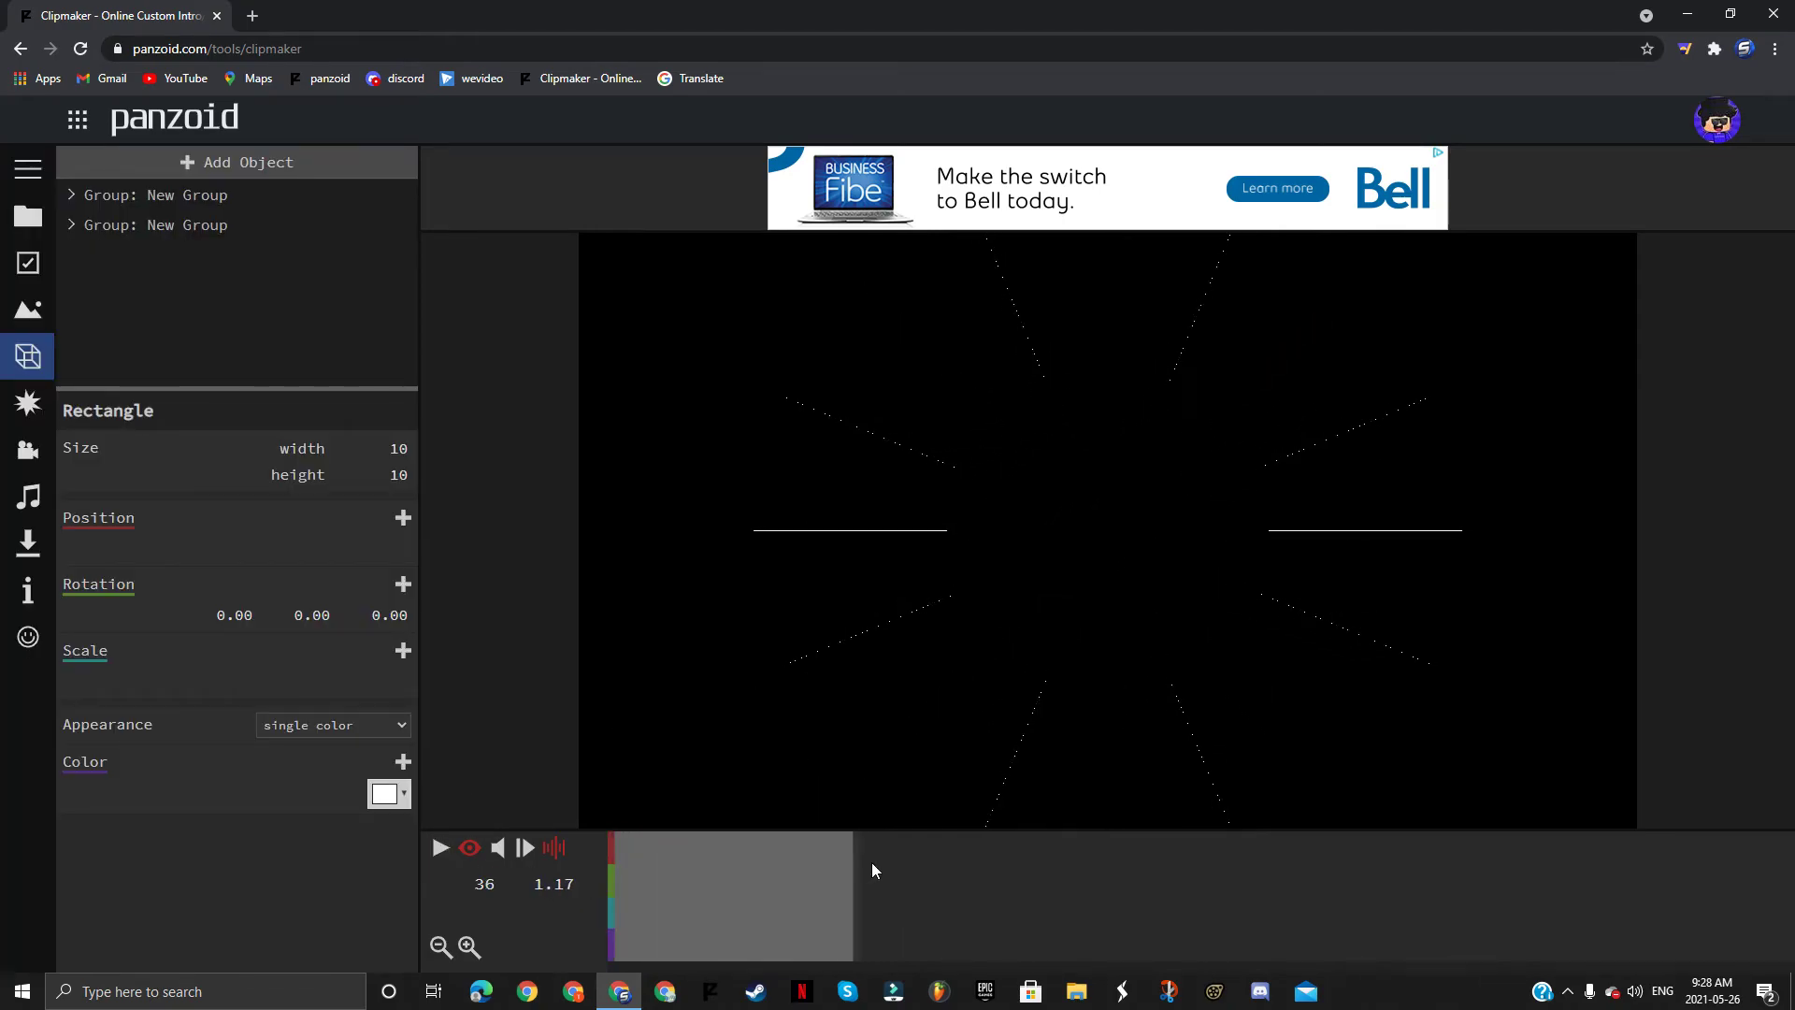
Step: Save the burst project, download its project file, and close the download page
{"action": "left_click", "coordinate": [26, 204]}
{"action": "left_click", "coordinate": [127, 225]}
{"action": "left_click", "coordinate": [280, 266]}
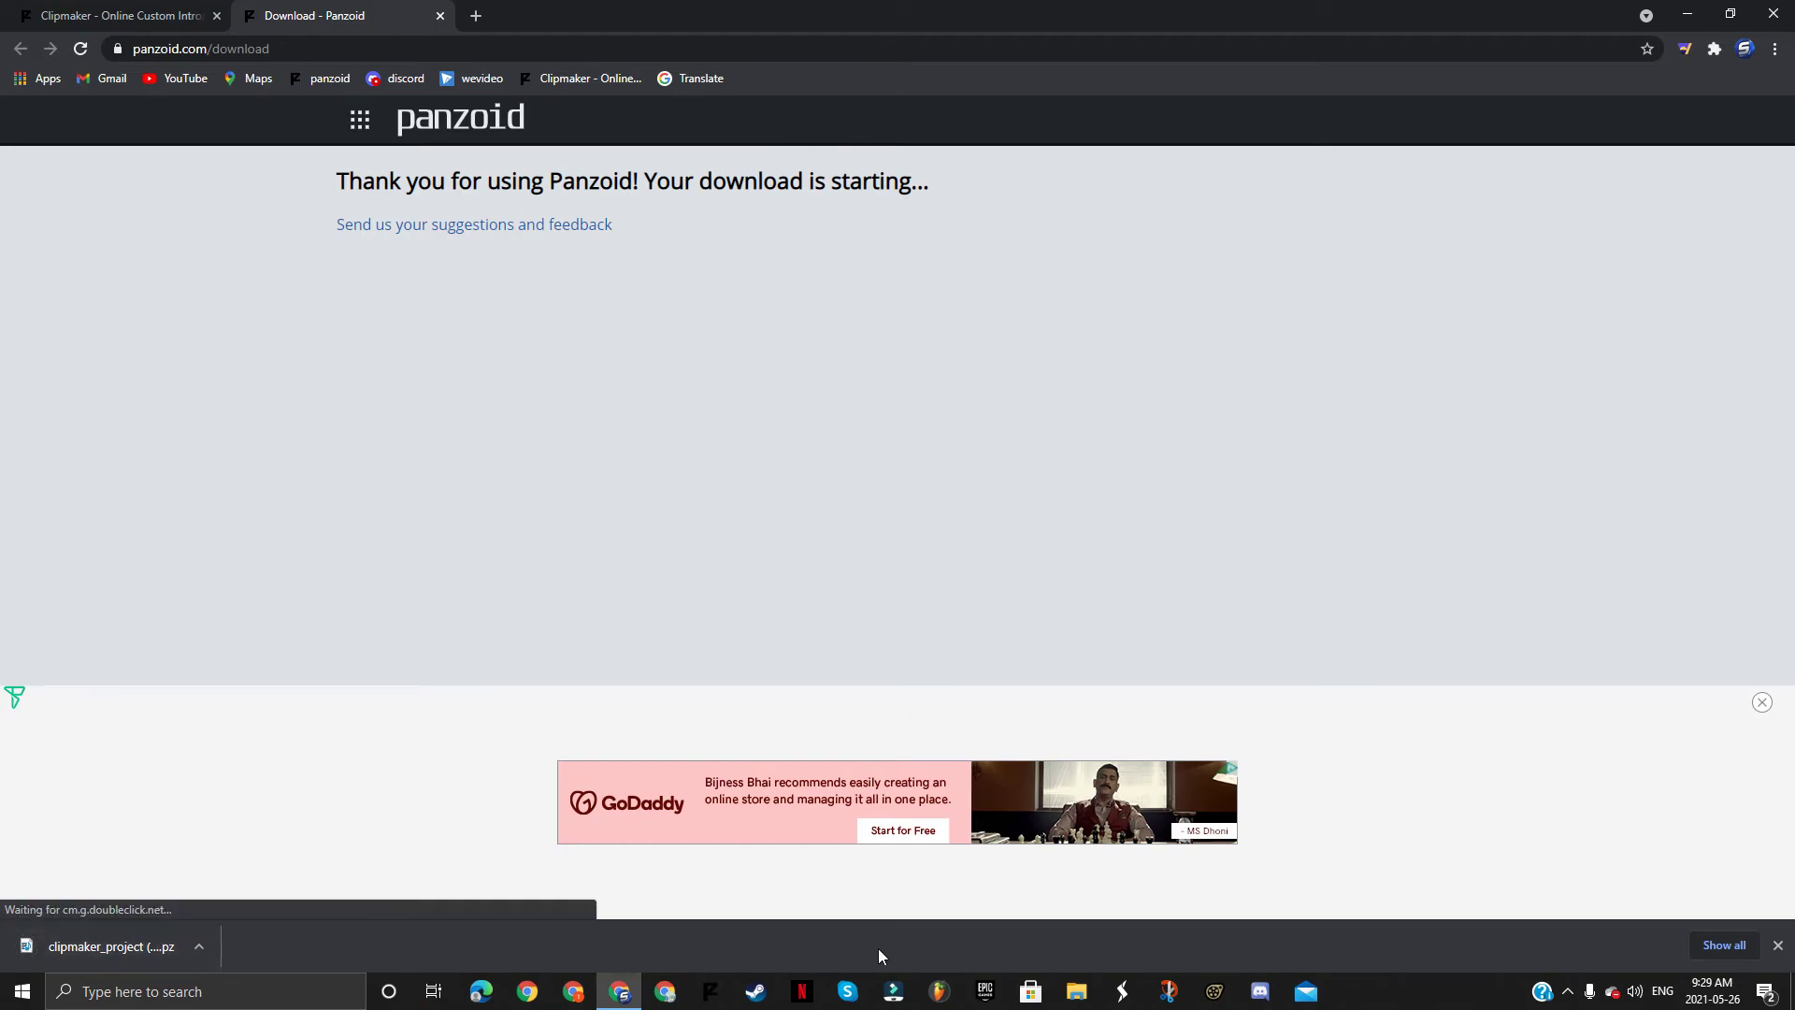
{"action": "left_click", "coordinate": [1779, 947]}
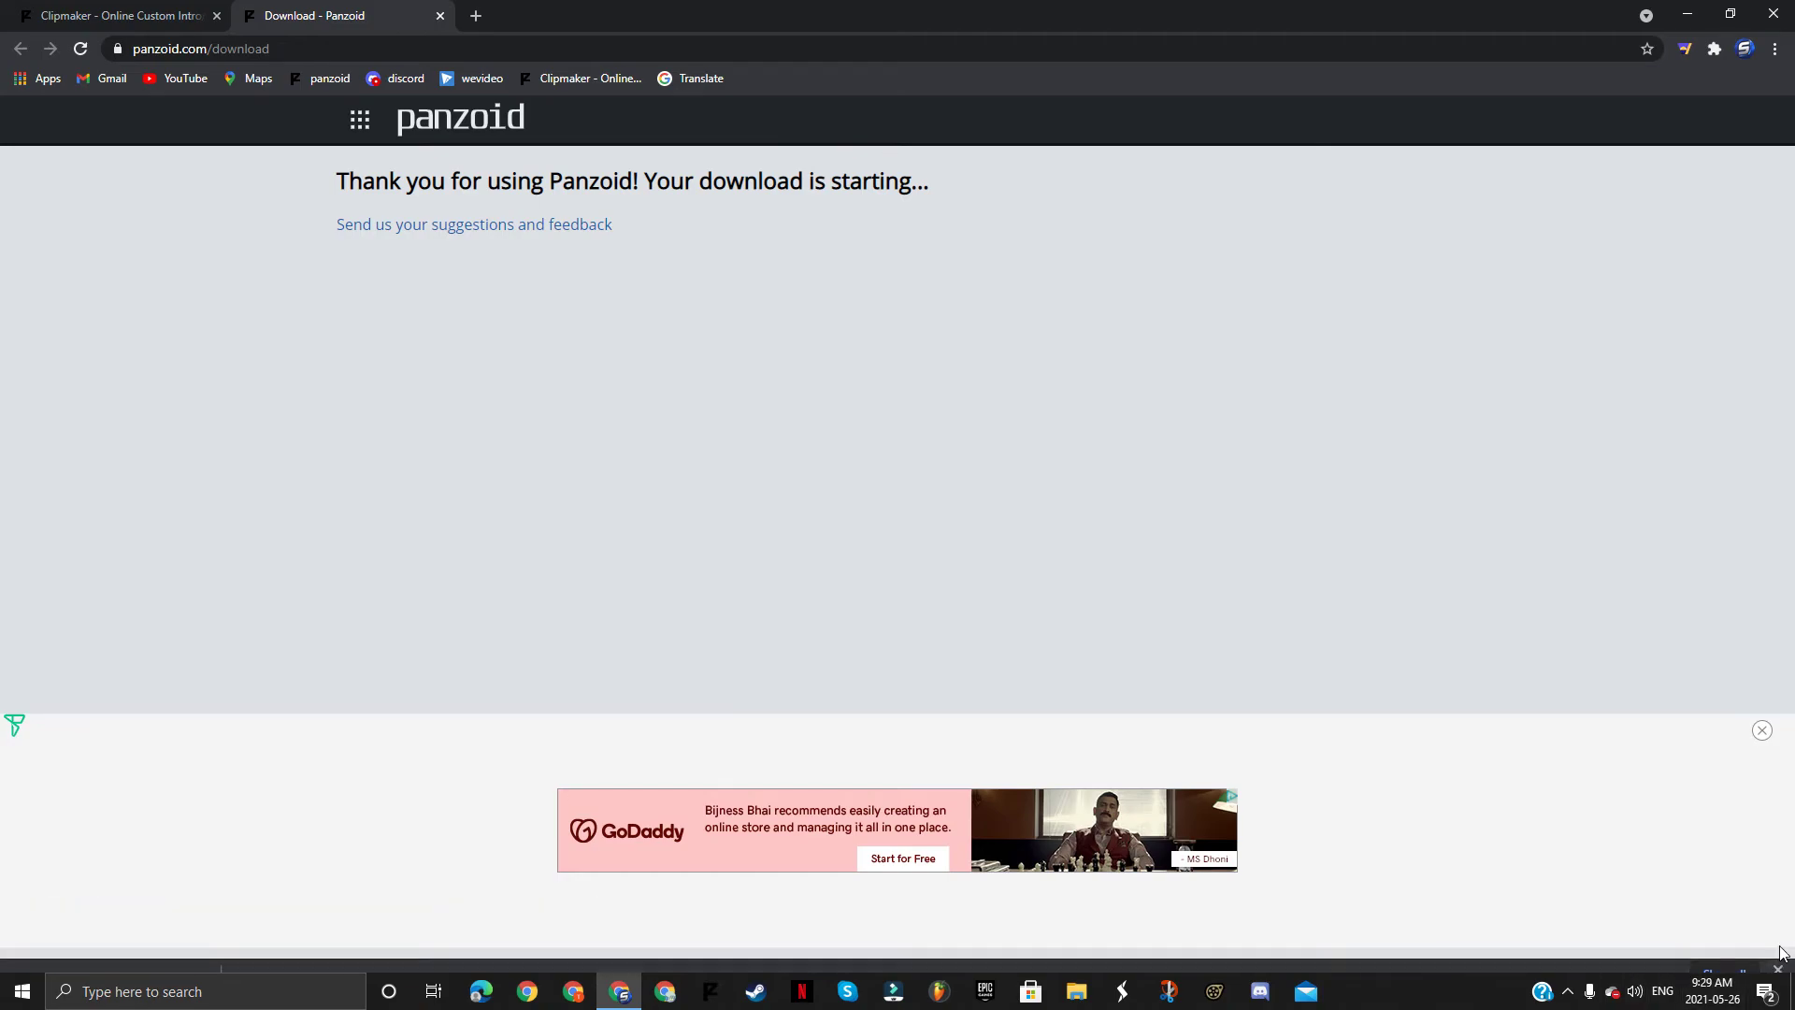
{"action": "left_click", "coordinate": [441, 16]}
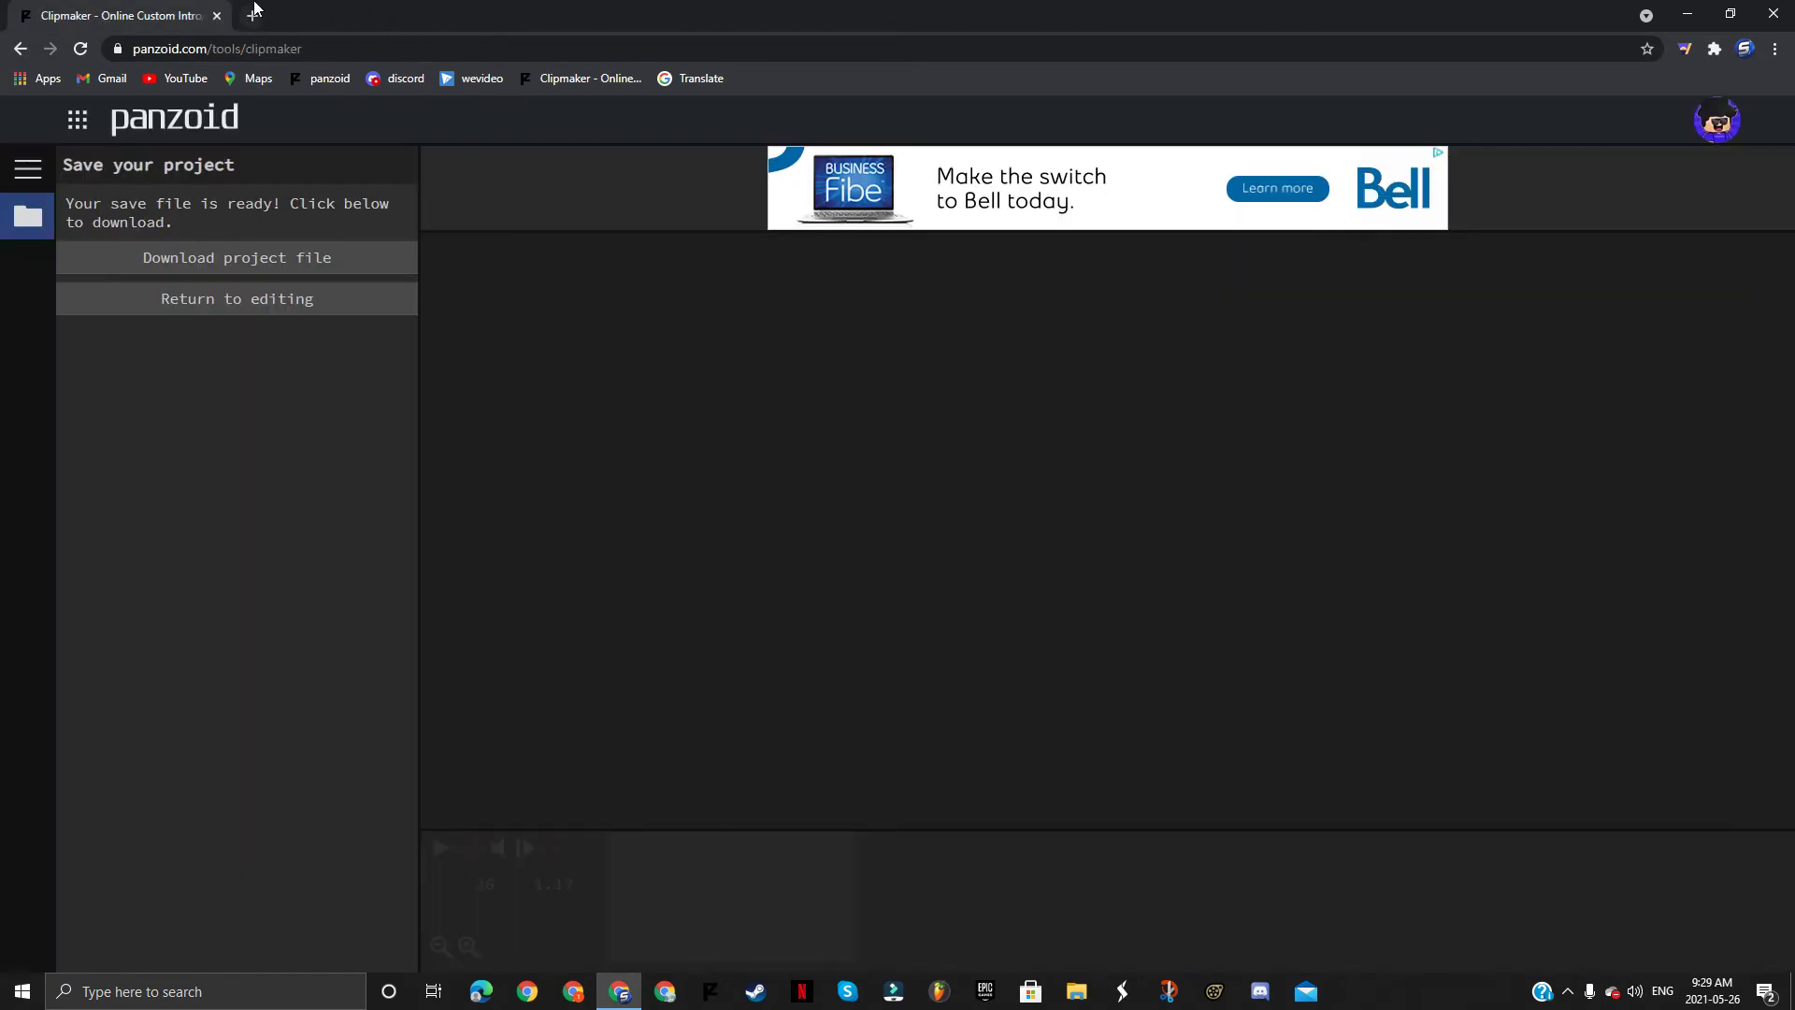
Step: Open Panzoid's newer preview version of Clipmaker in a new browser tab
{"action": "left_click", "coordinate": [255, 16]}
{"action": "left_click", "coordinate": [331, 78]}
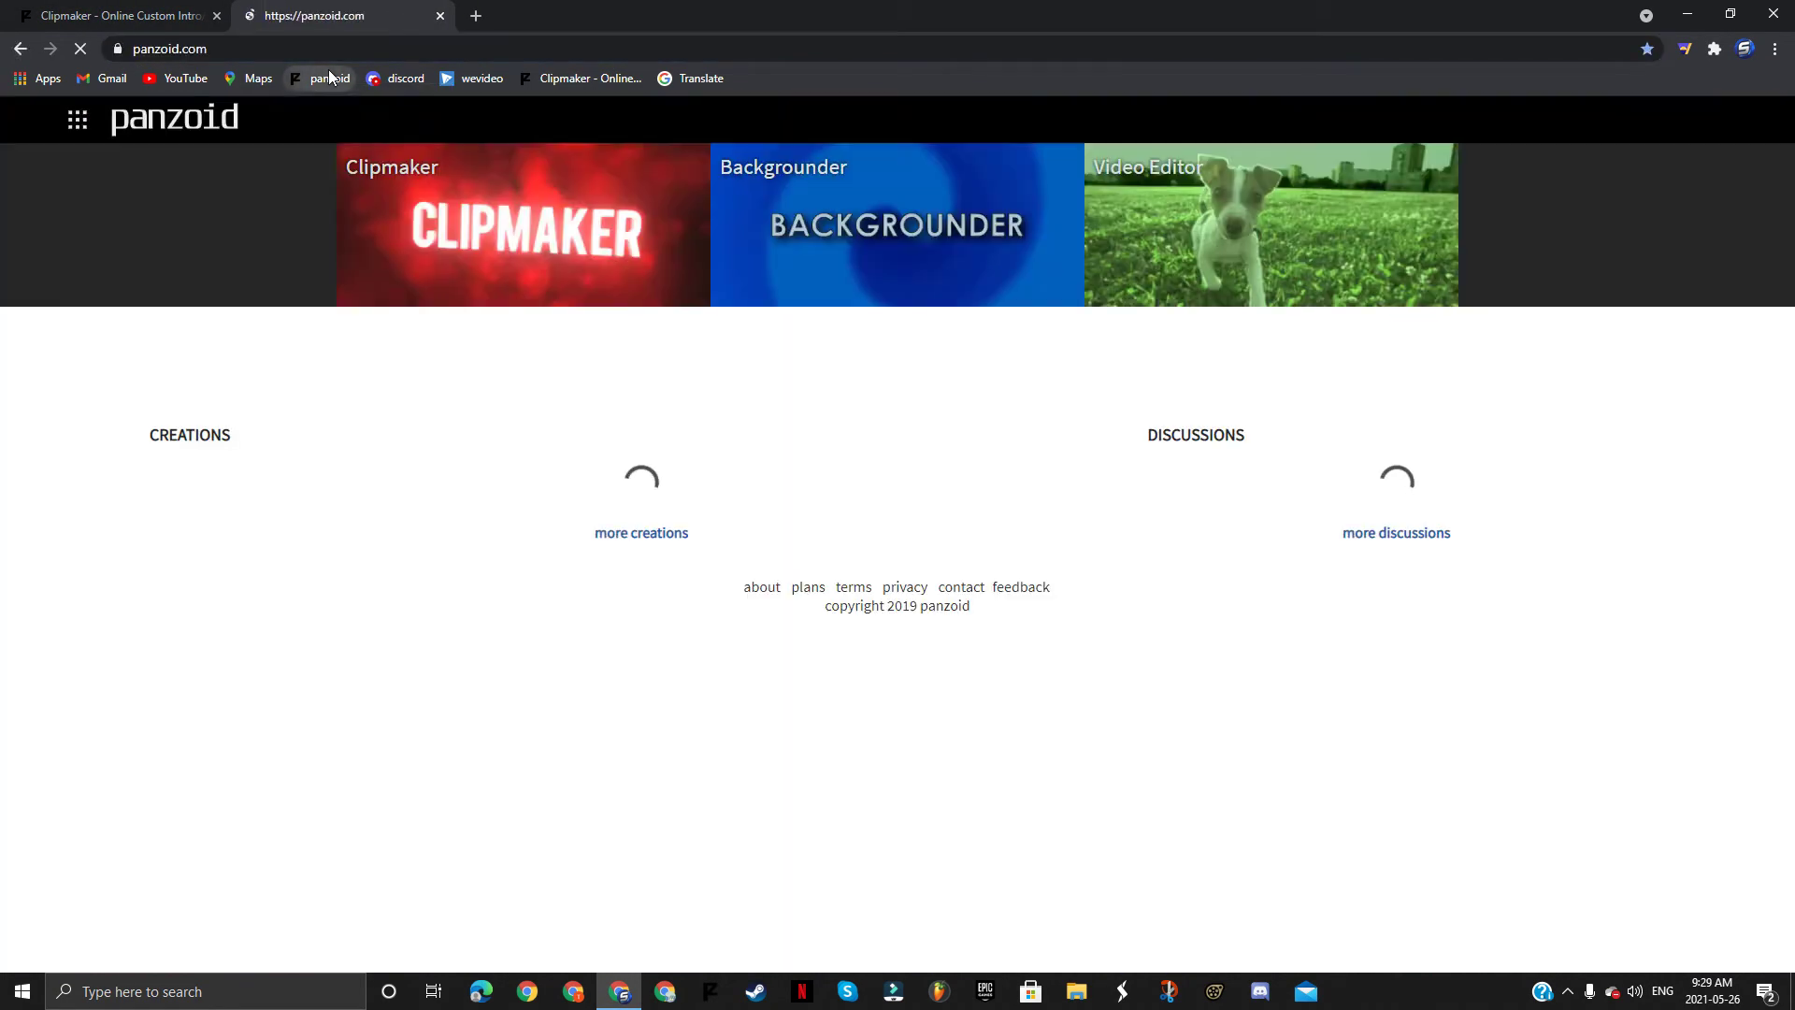
{"action": "left_click", "coordinate": [77, 119]}
{"action": "left_click", "coordinate": [156, 251]}
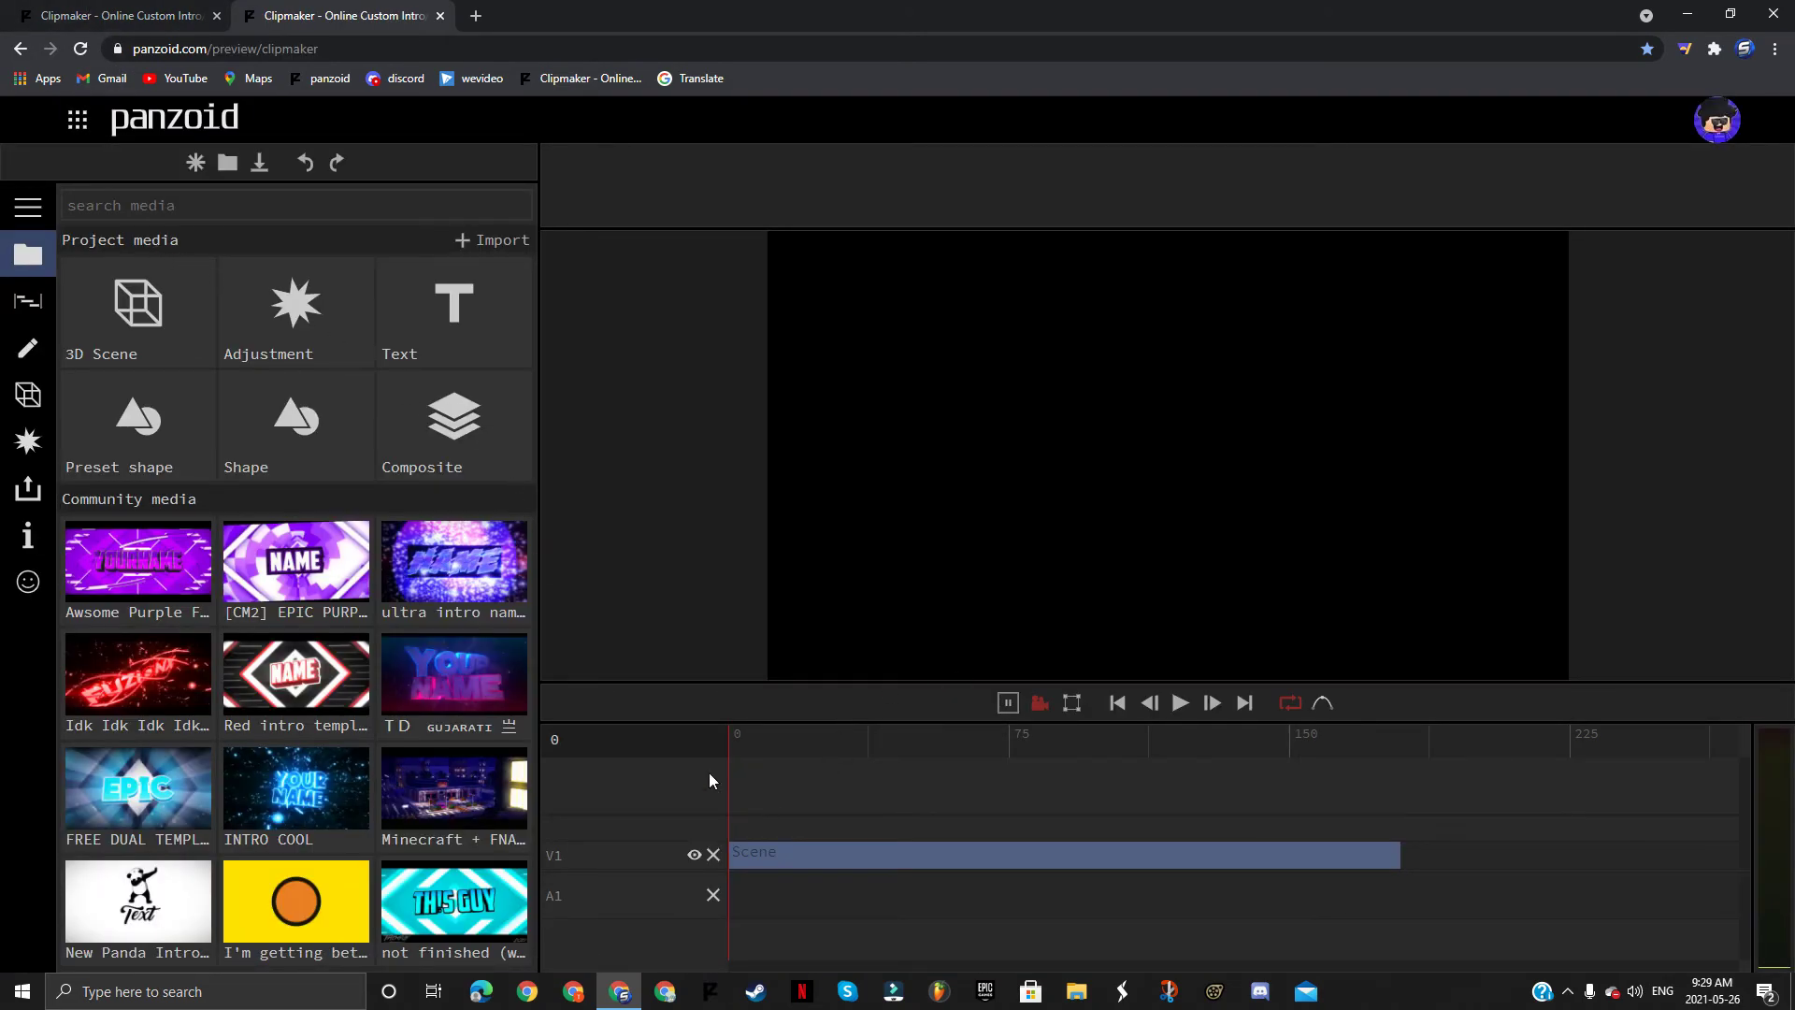
Step: Import clipmaker_project (16) from Downloads and place it at the start of the timeline on a new track above V1
{"action": "left_click", "coordinate": [503, 239]}
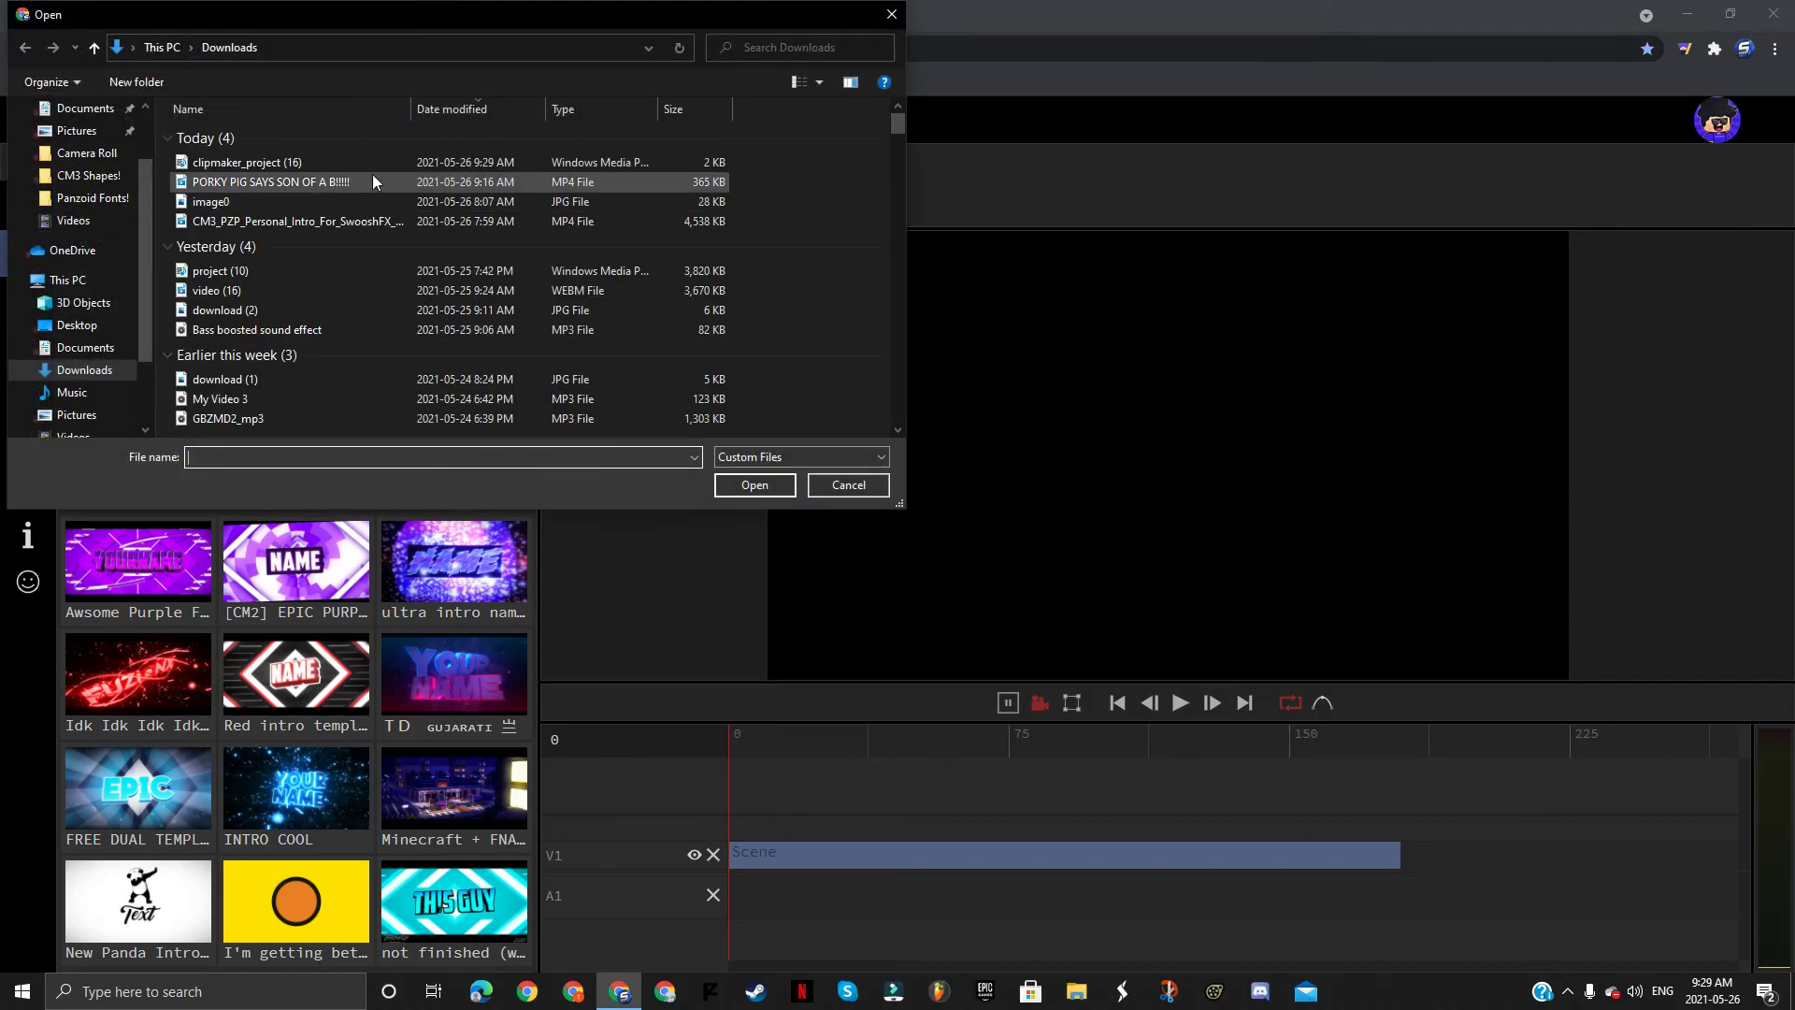
{"action": "double_click", "coordinate": [313, 159]}
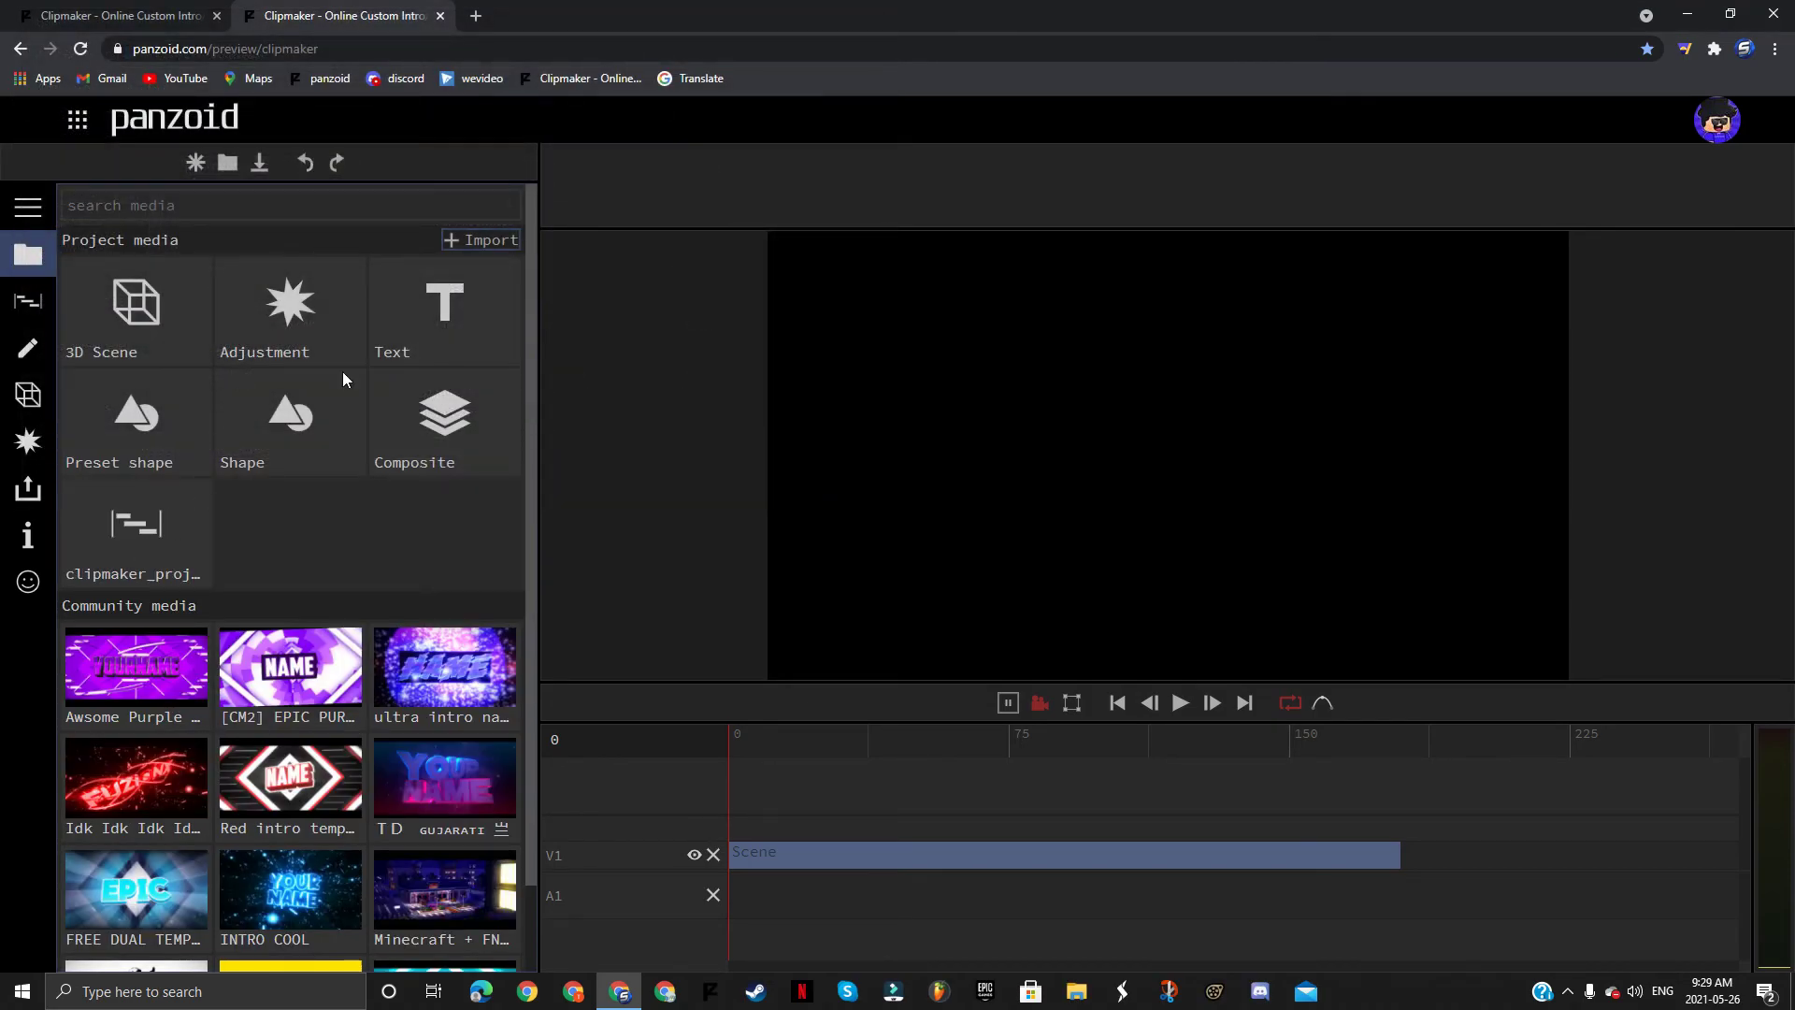
{"action": "left_click_drag", "start_coordinate": [181, 529], "coordinate": [748, 823]}
Step: Scrub through the imported burst scene, examining its last frames around 35 and 36, and return to frame 13
{"action": "left_click", "coordinate": [810, 804]}
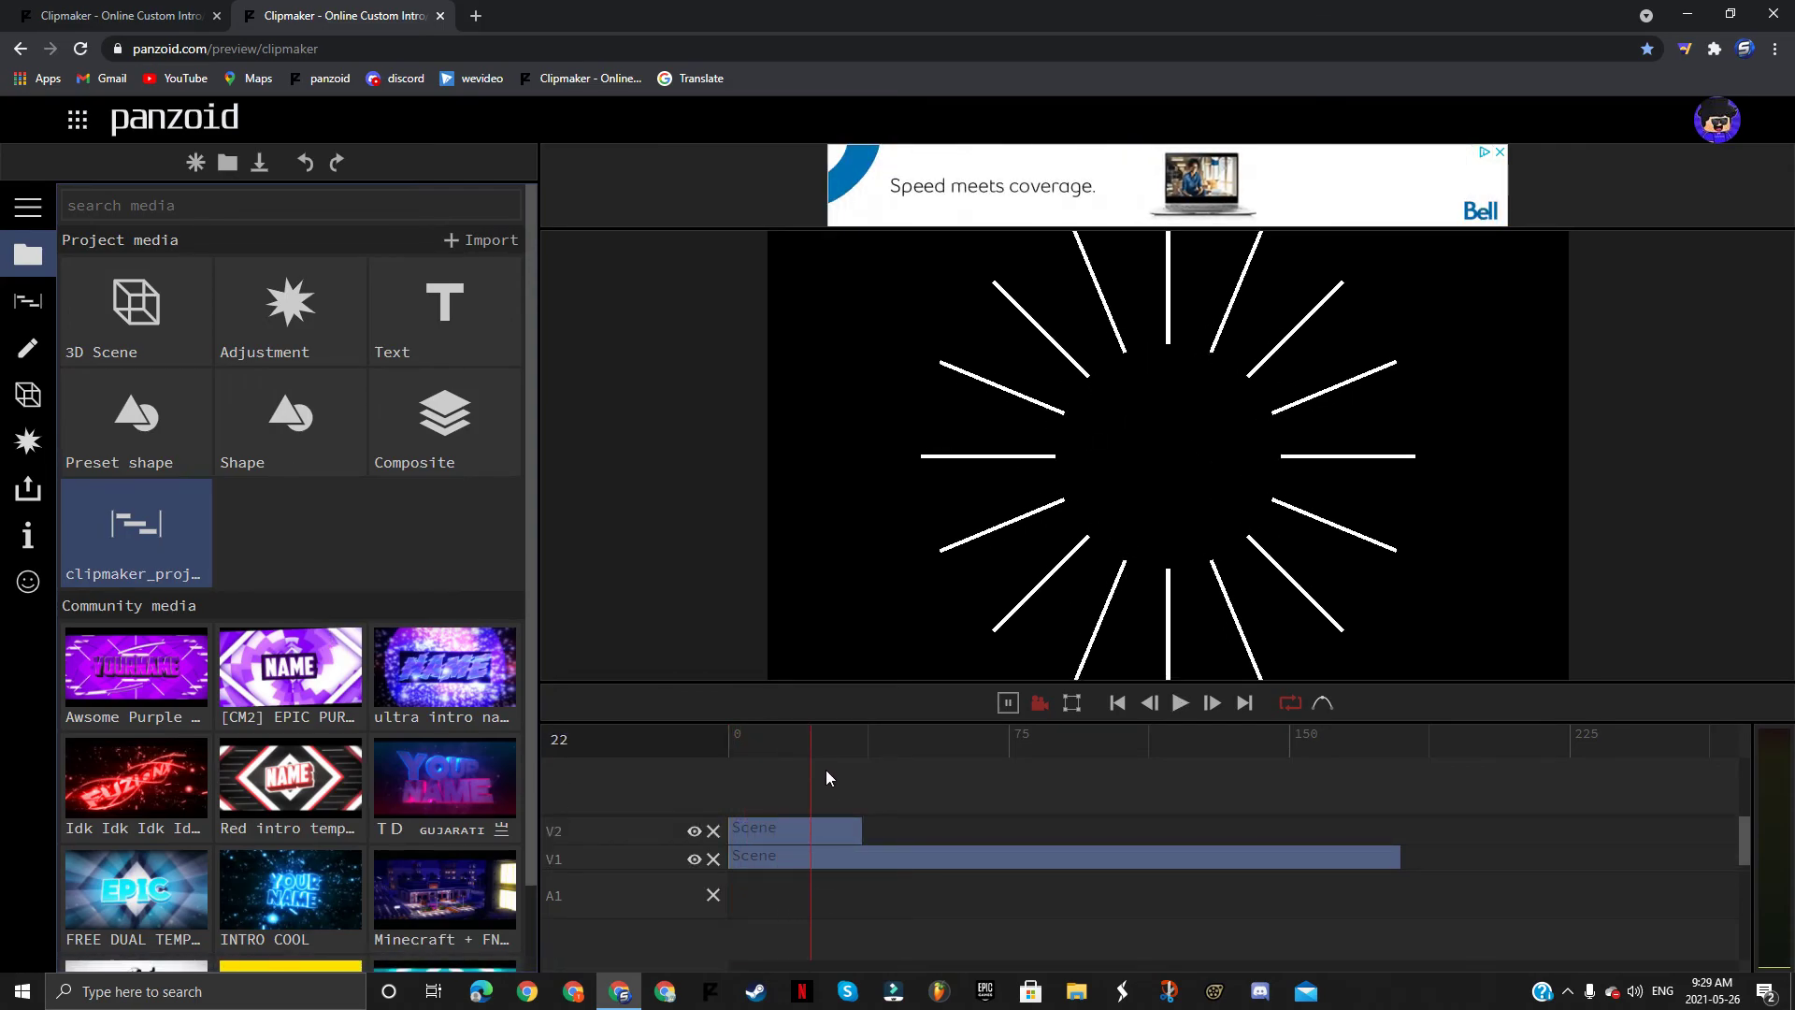
{"action": "left_click_drag", "start_coordinate": [807, 754], "coordinate": [861, 739]}
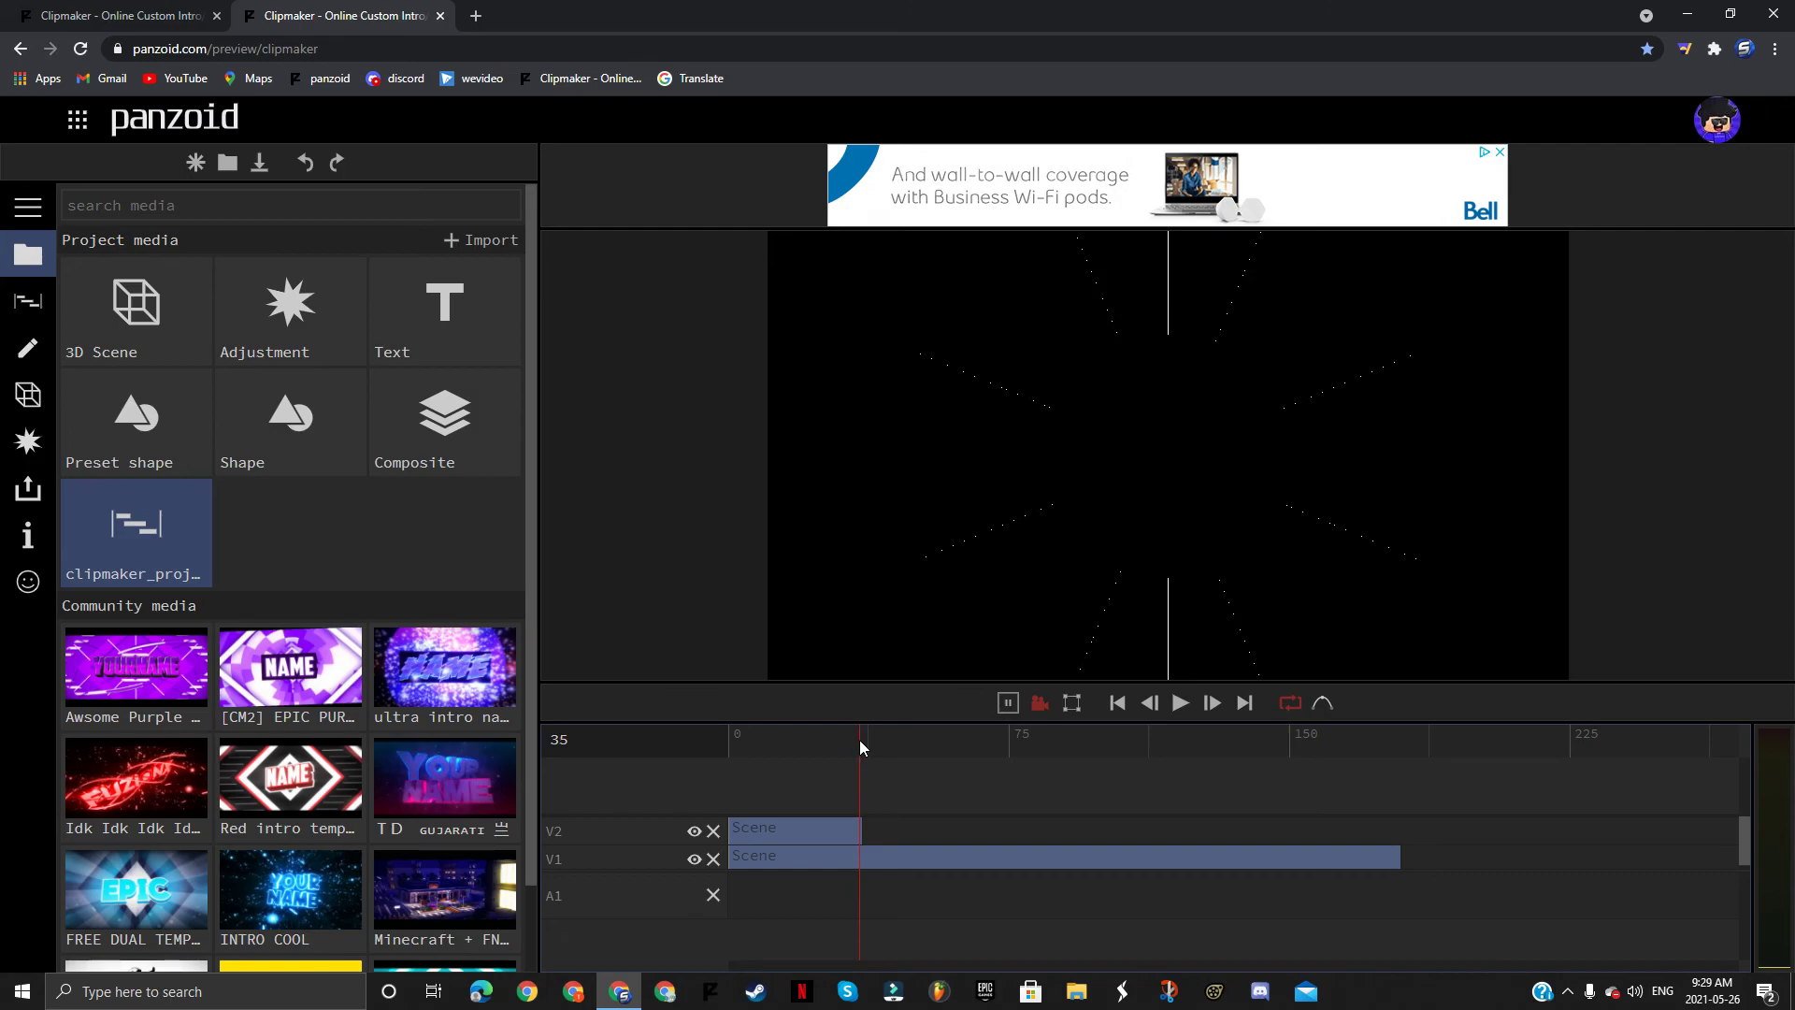
{"action": "mouse_move", "coordinate": [859, 739]}
{"action": "left_mouse_down"}
{"action": "mouse_move", "coordinate": [721, 766]}
{"action": "mouse_move", "coordinate": [862, 744]}
{"action": "left_mouse_up"}
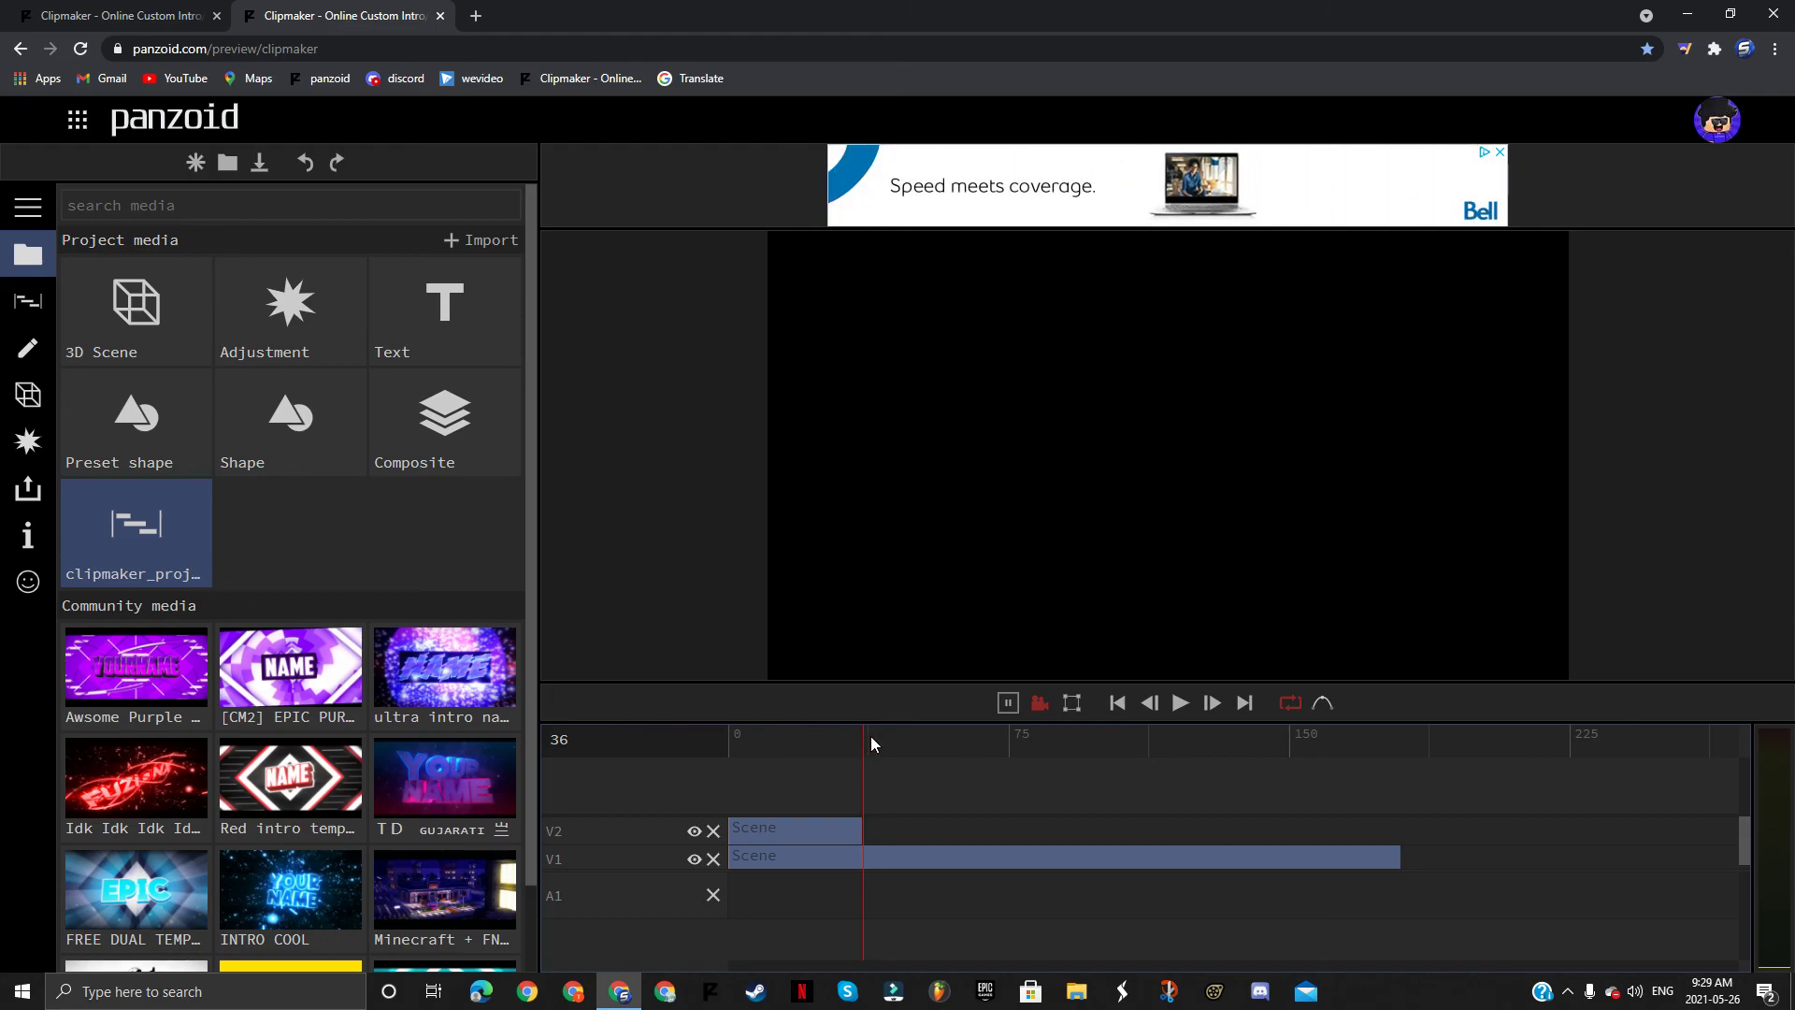
{"action": "left_click_drag", "start_coordinate": [908, 739], "coordinate": [778, 761]}
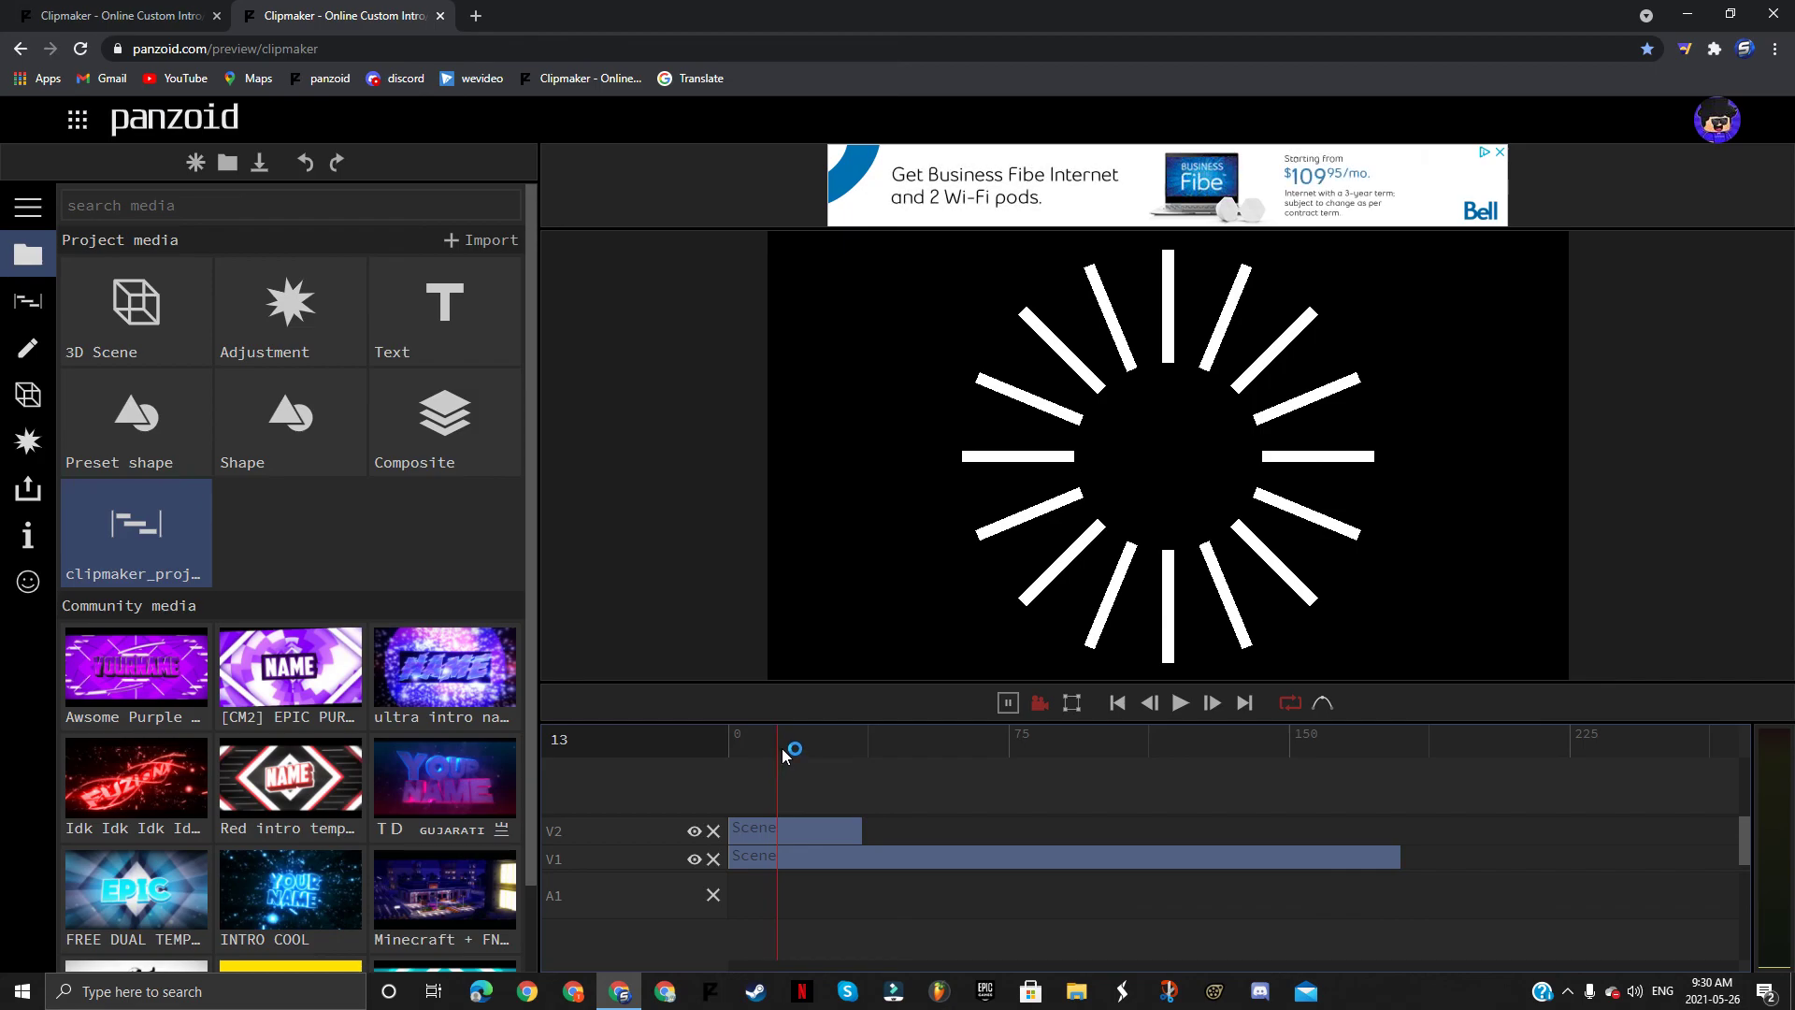